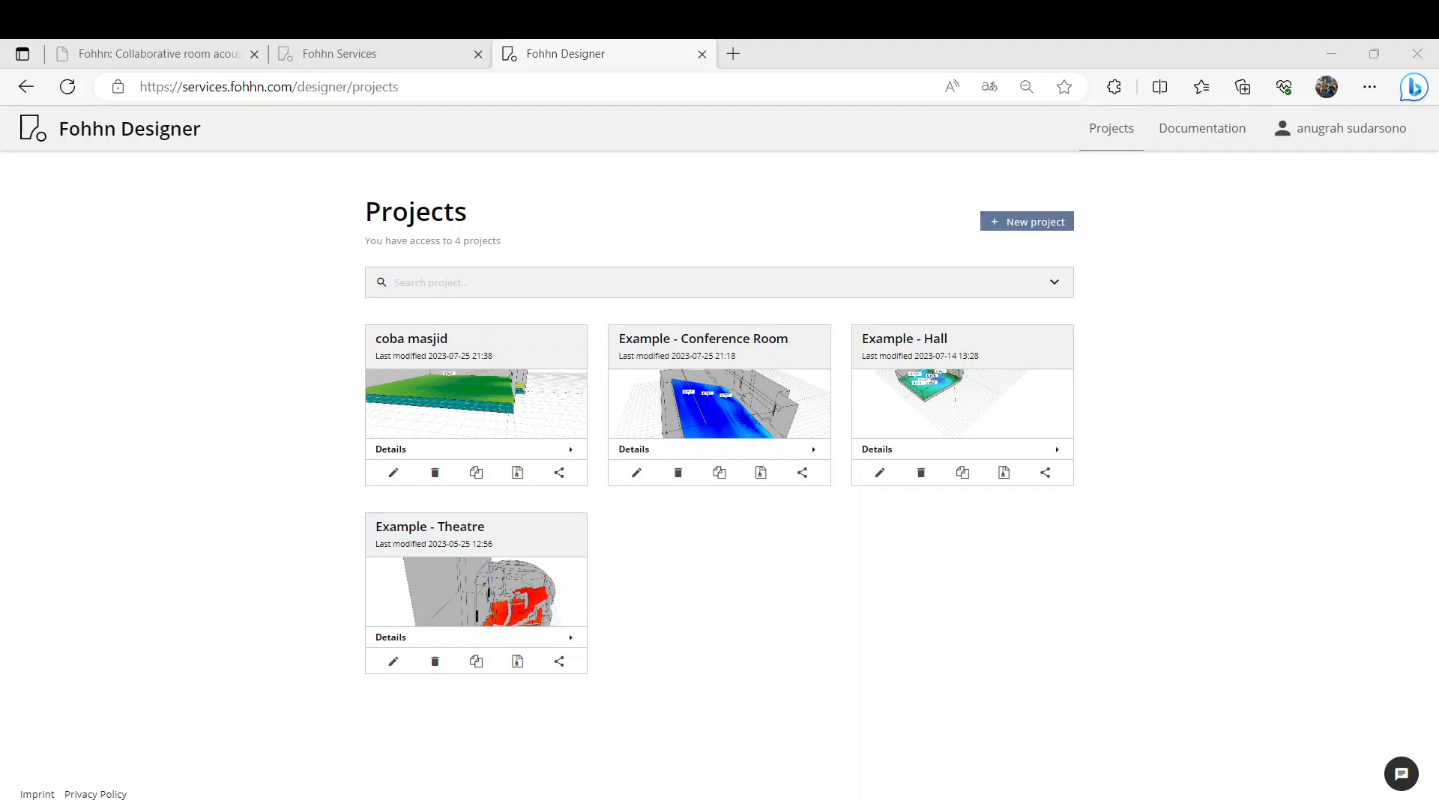
Create a new project named "speaker masjid"
{"action": "left_click", "coordinate": [1047, 223]}
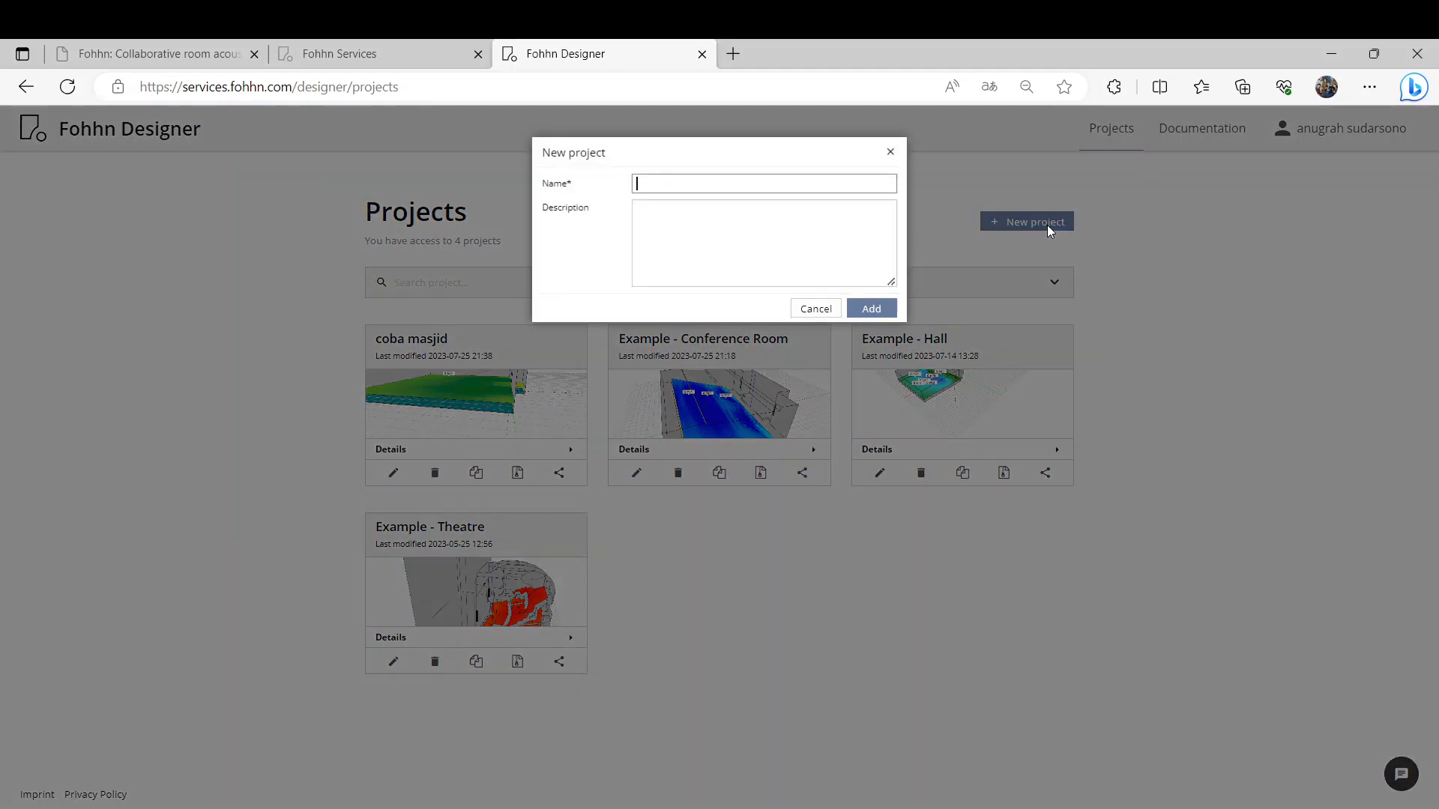
{"action": "type", "text": "speaker masjid"}
{"action": "left_click", "coordinate": [865, 309]}
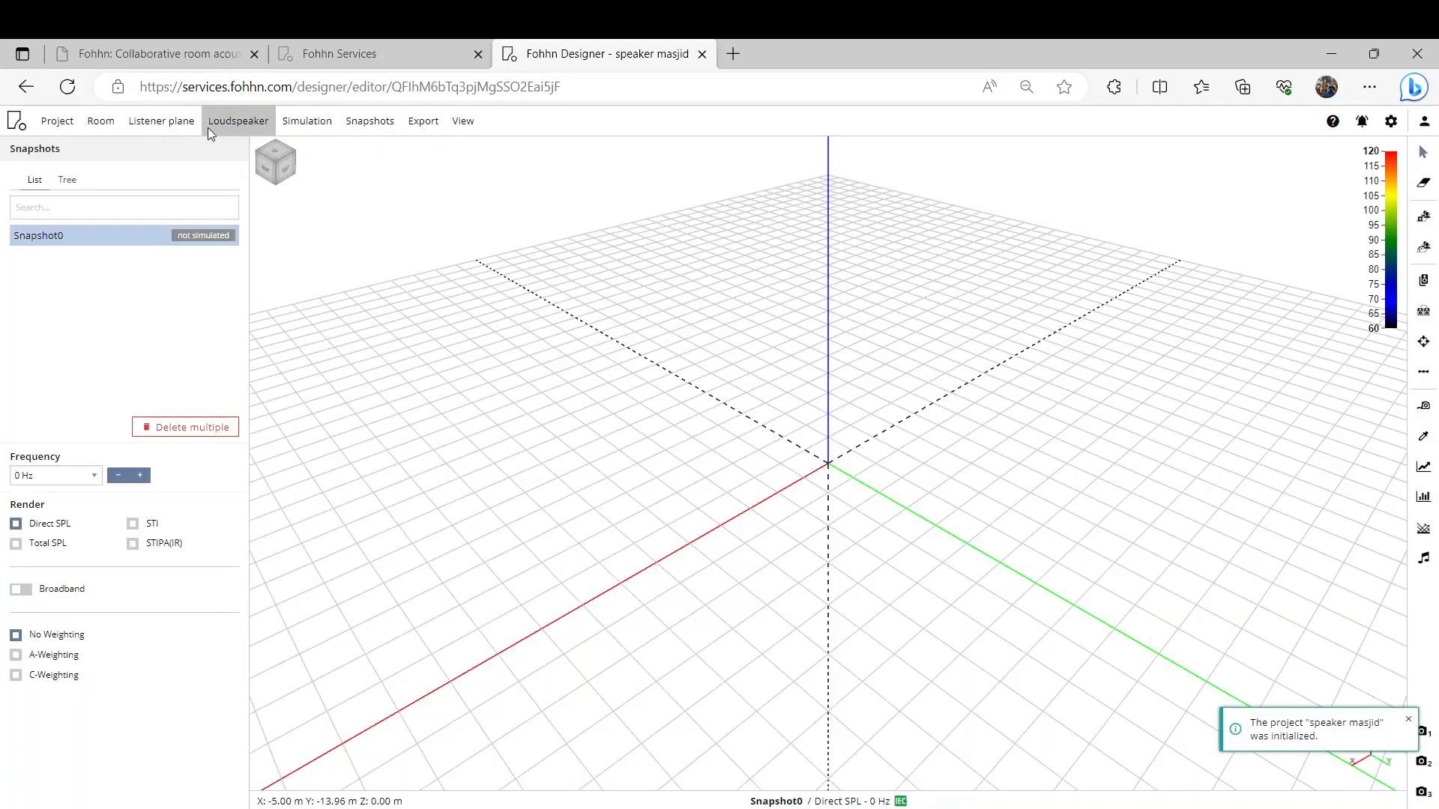
Import the room geometry from the file masjid.dae
{"action": "left_click", "coordinate": [93, 129]}
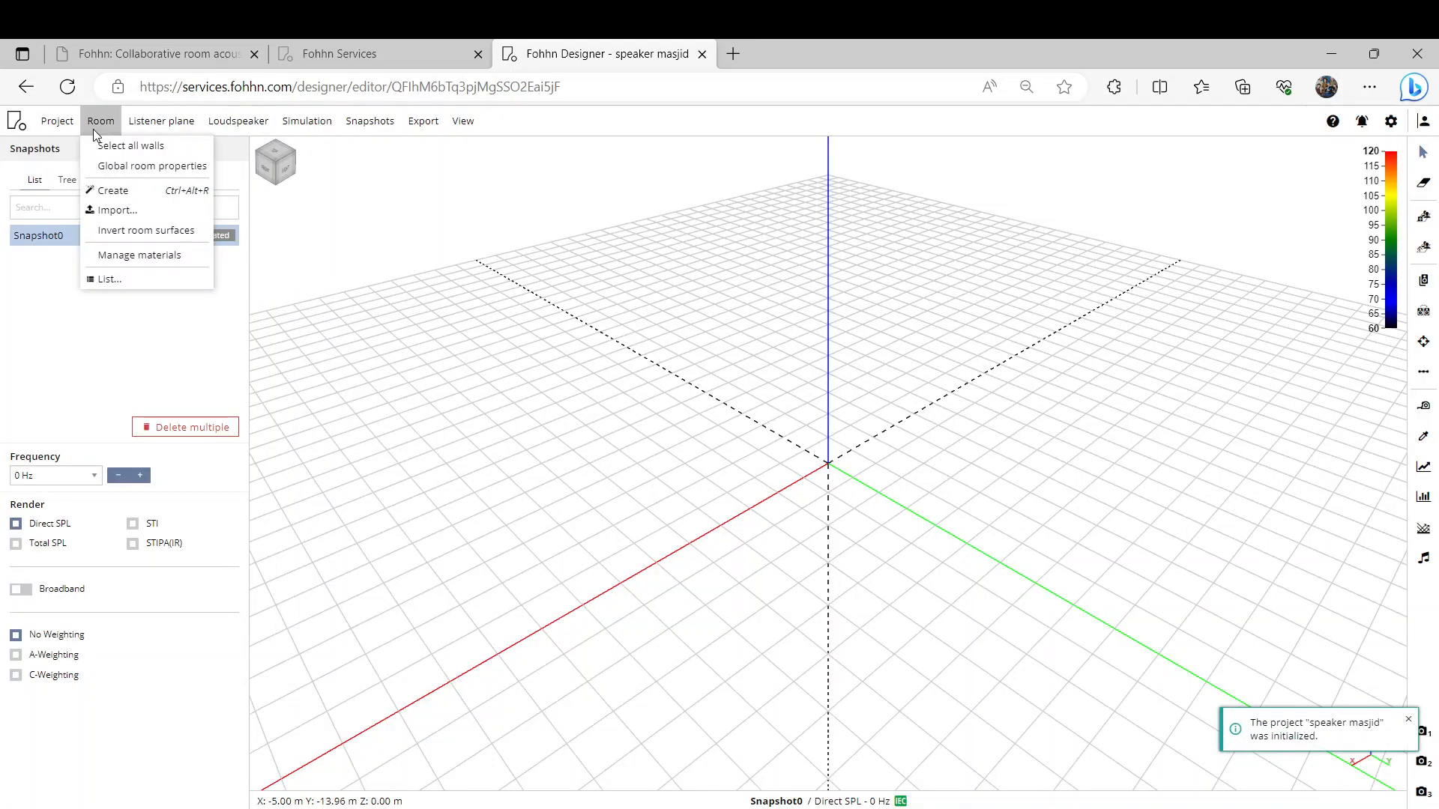
{"action": "left_click", "coordinate": [117, 211]}
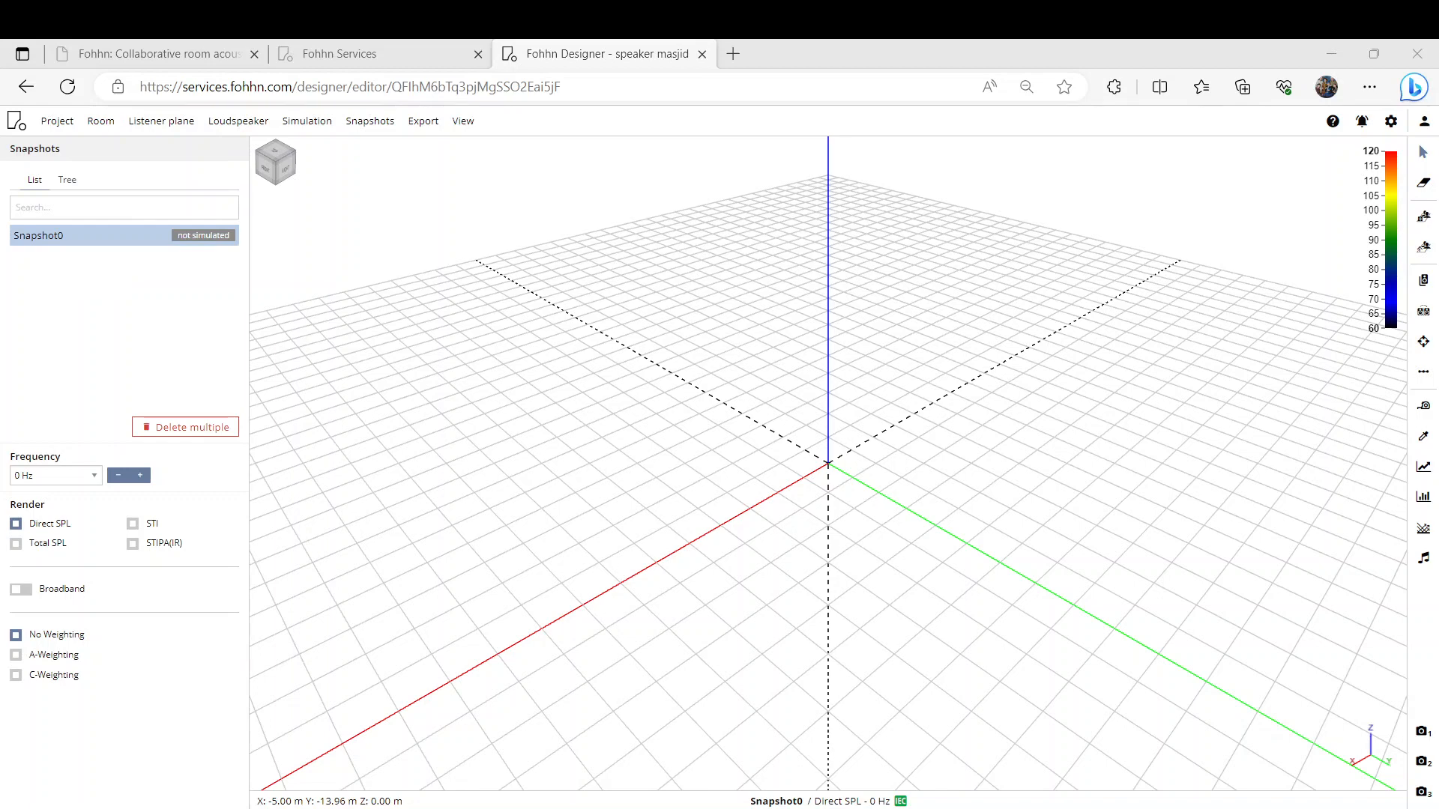
{"action": "left_click", "coordinate": [754, 457]}
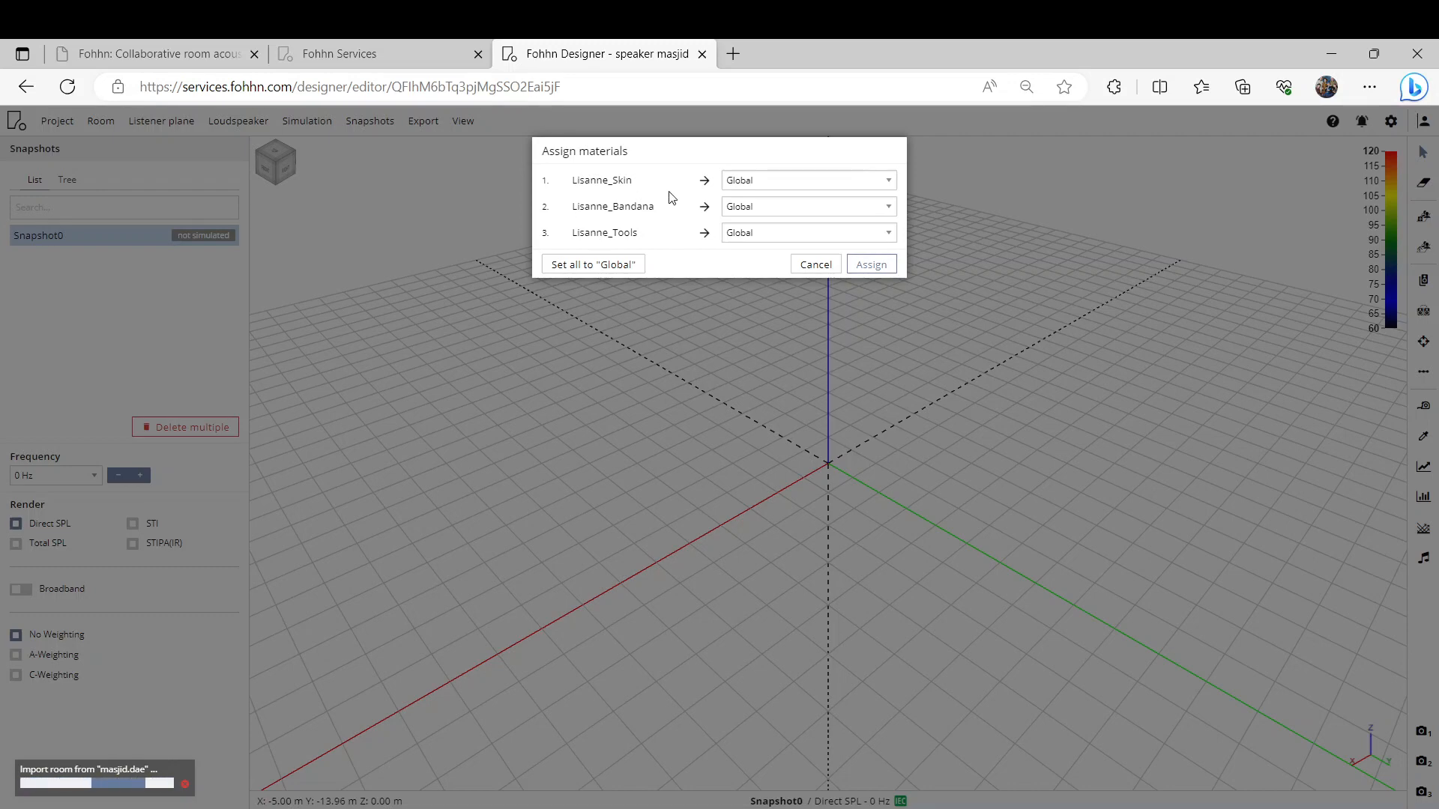
Map the imported material Lisanne_Skin to "Carpet, Commercial on Concrete, Floor" from the global database
{"action": "left_click", "coordinate": [800, 185]}
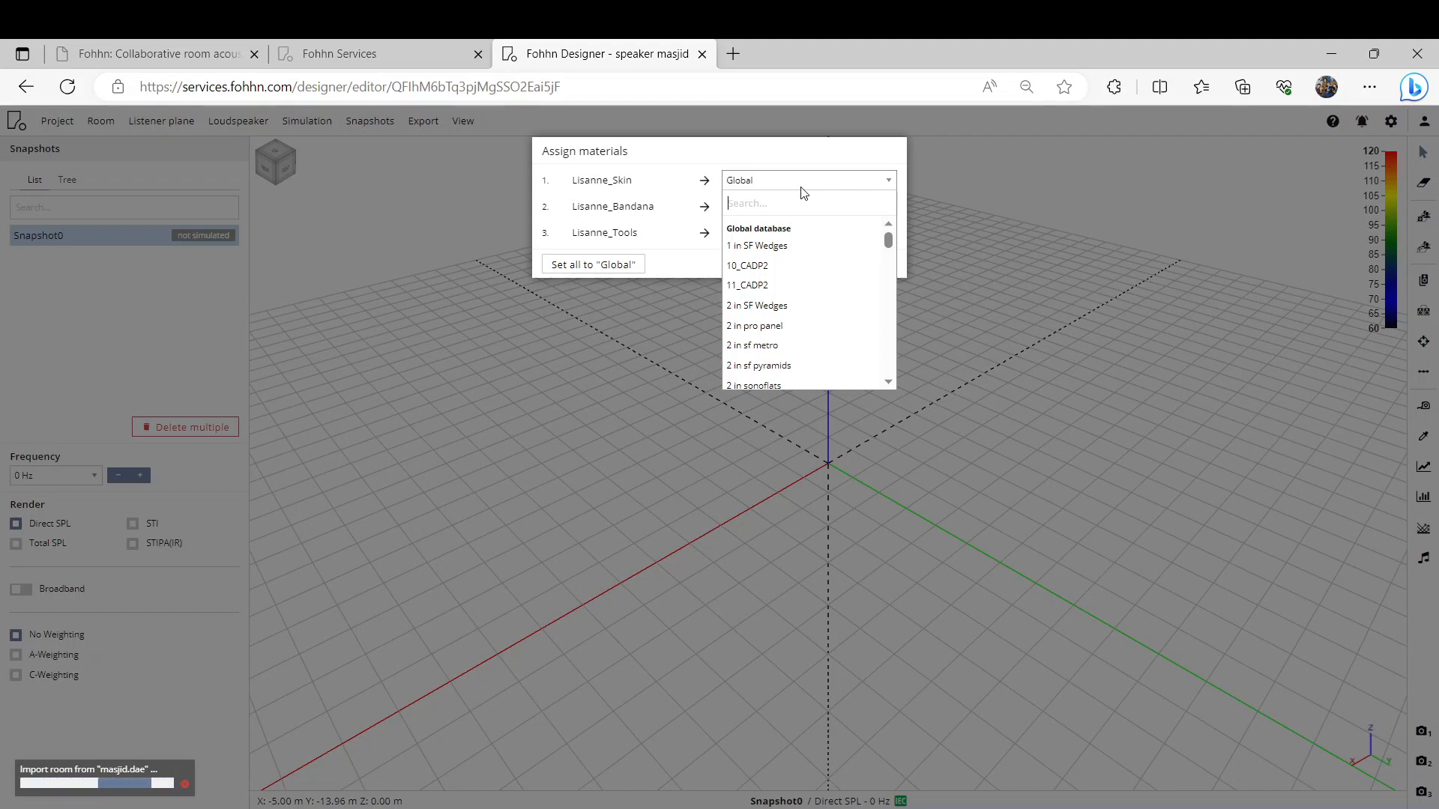
{"action": "type", "text": "ca"}
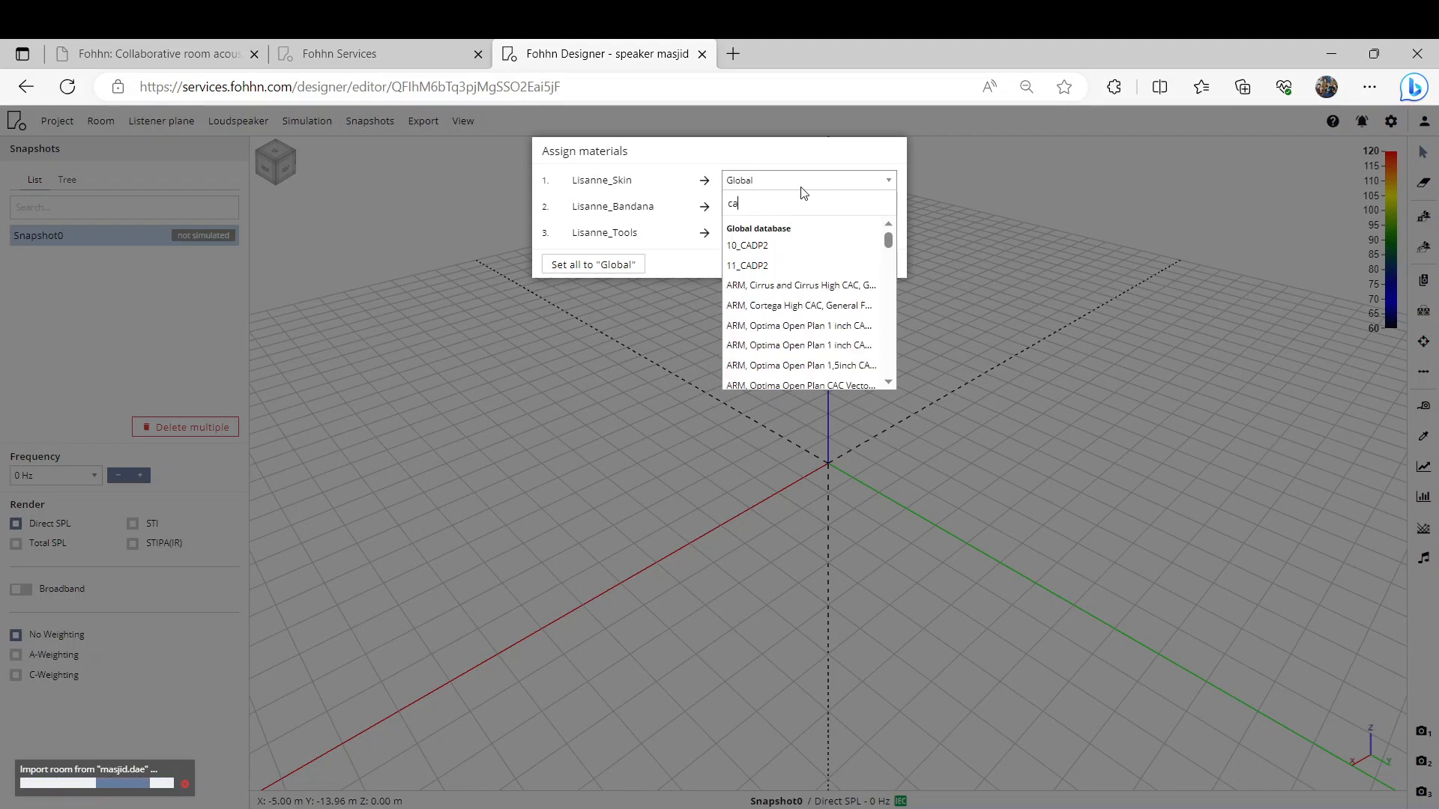
{"action": "type", "text": "rpe"}
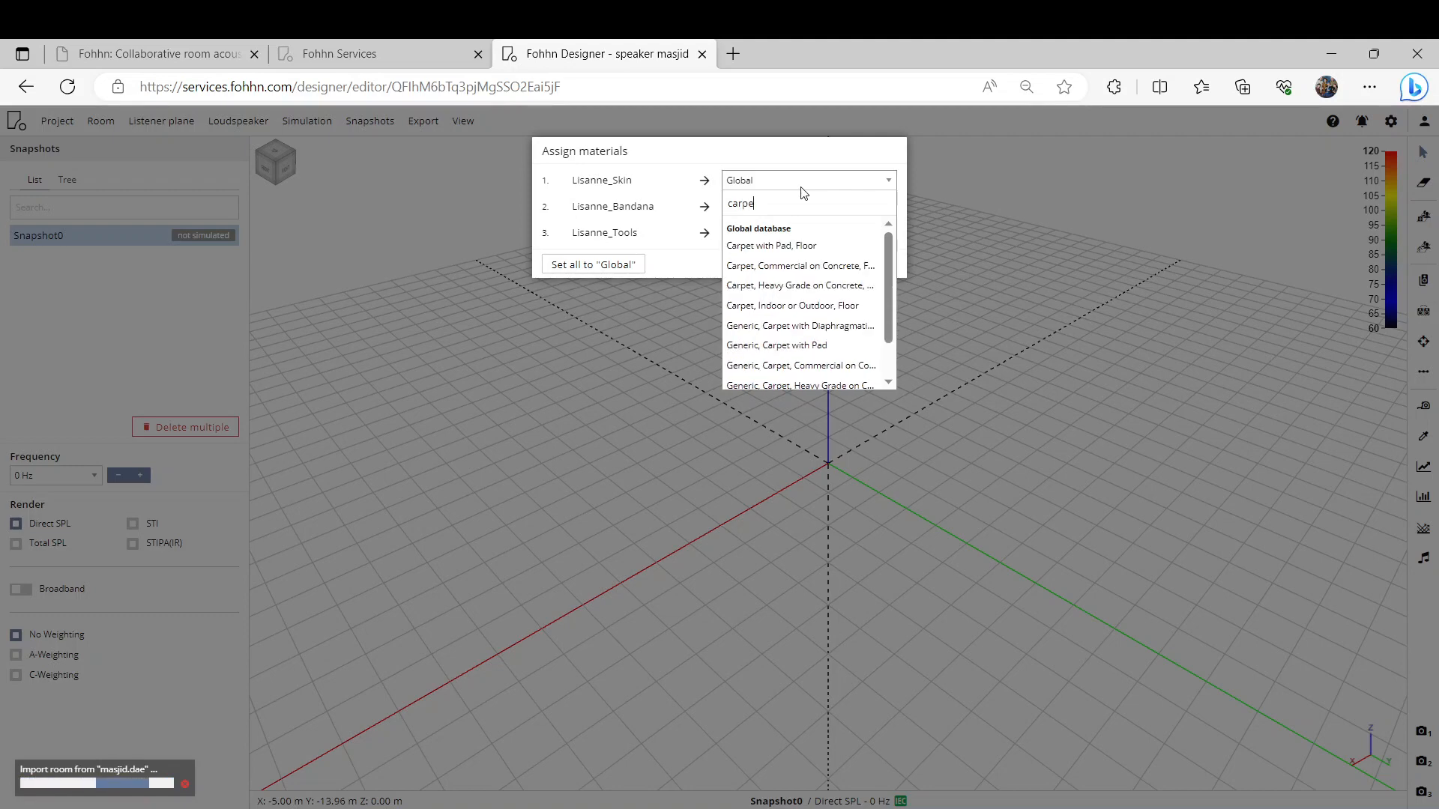
{"action": "left_click", "coordinate": [806, 267]}
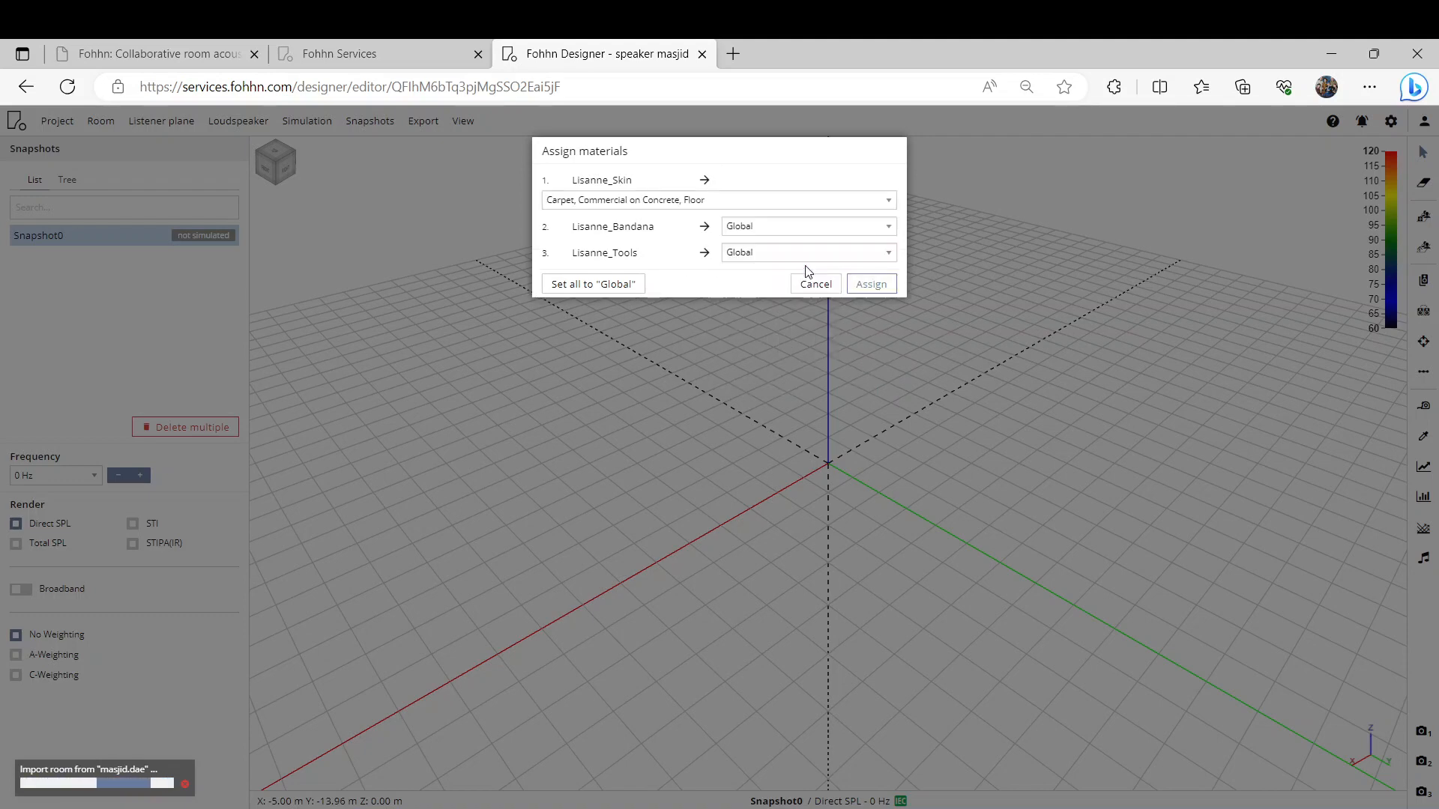
Map the imported material Lisanne_Bandana to "Generic, Gypsum Board, 12,5mm thk on 3 cm Air"
{"action": "left_click", "coordinate": [798, 228]}
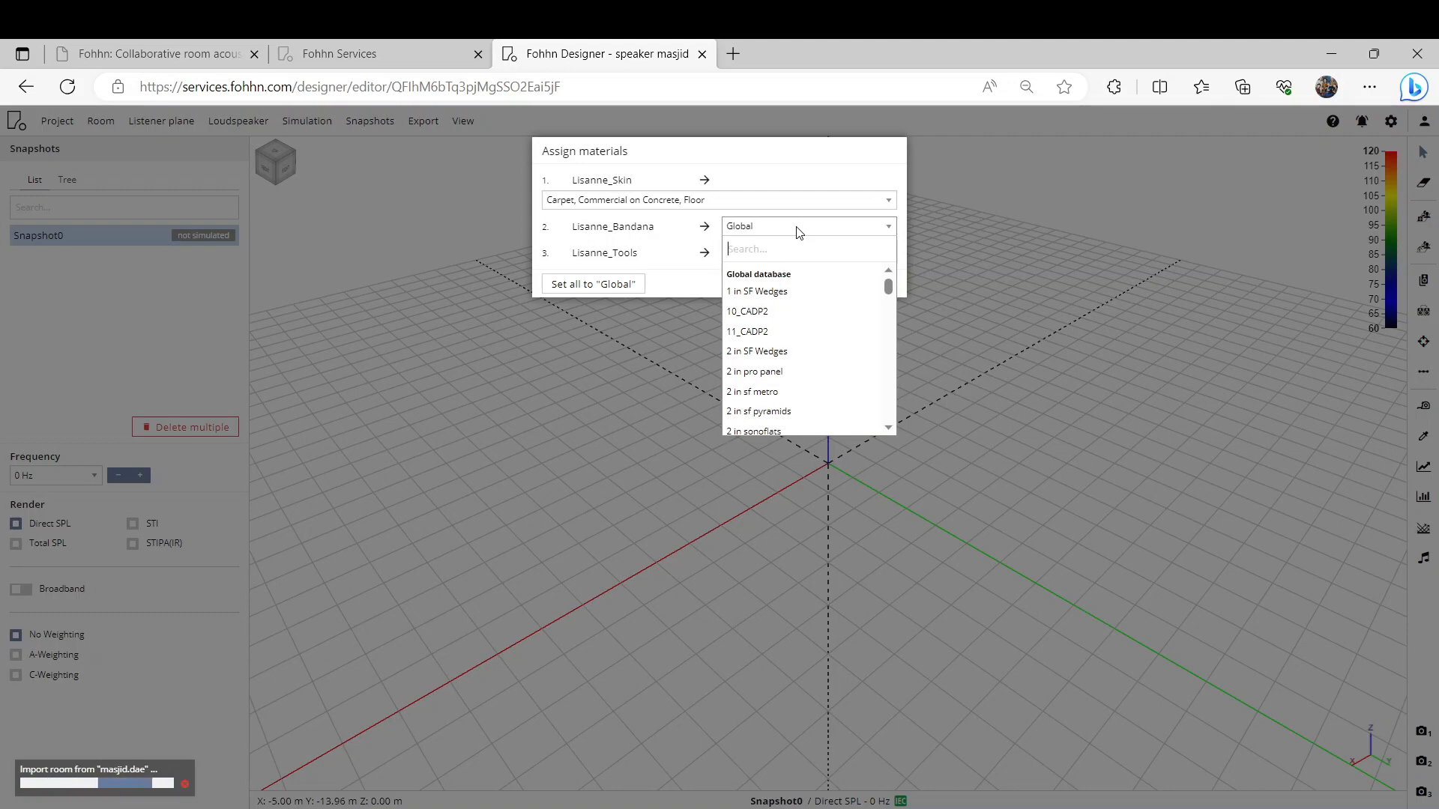
{"action": "type", "text": "g"}
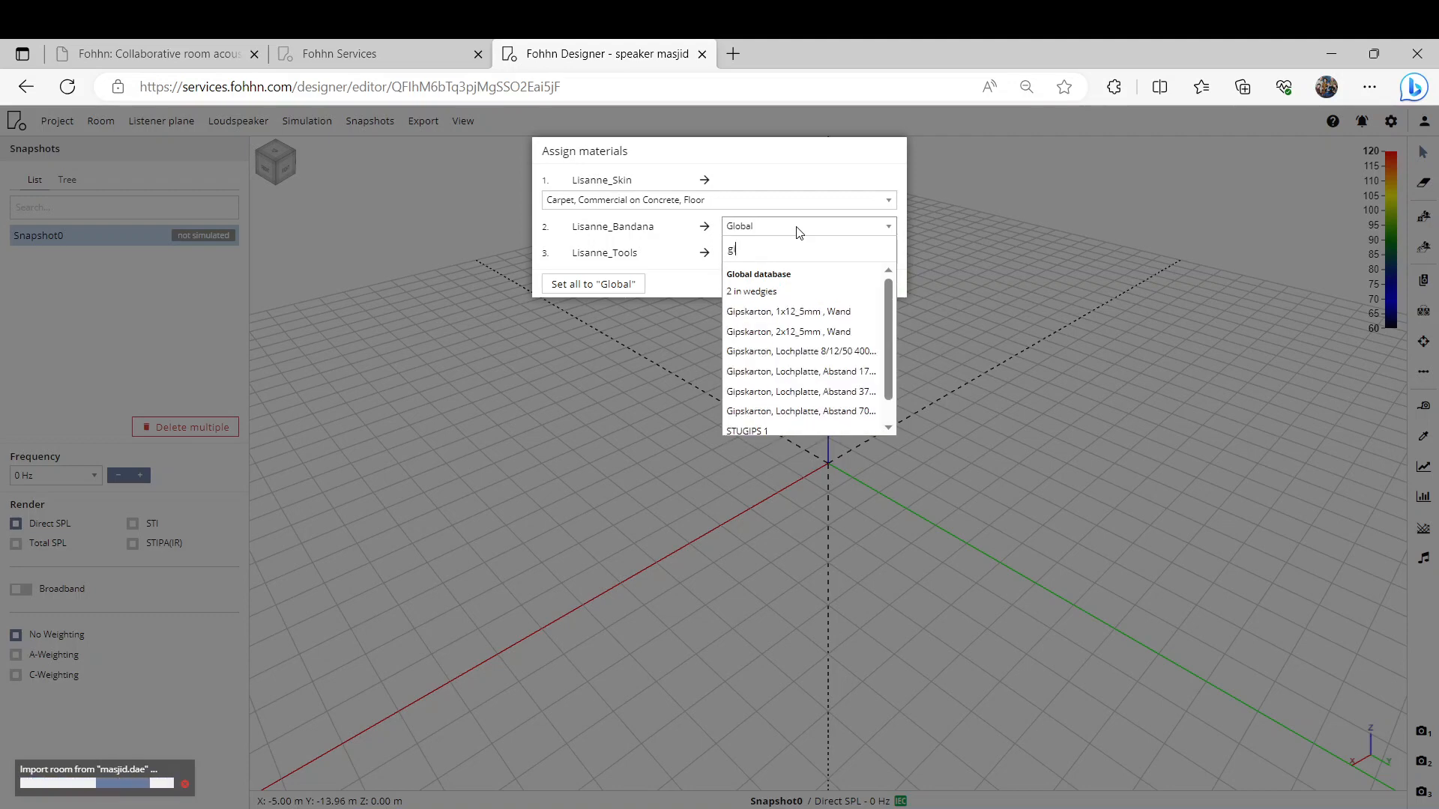
{"action": "type", "text": "ypsu"}
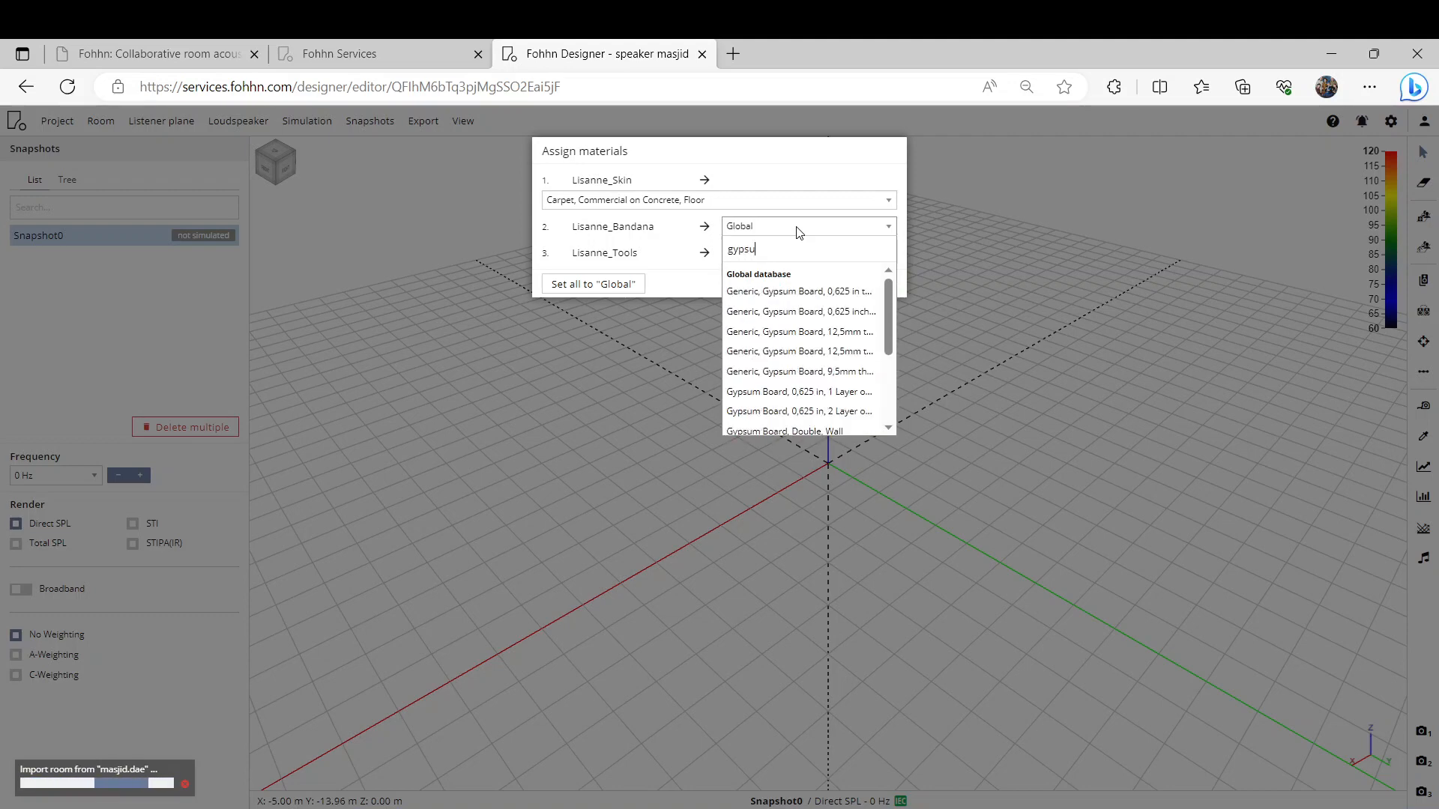
{"action": "left_click", "coordinate": [840, 332]}
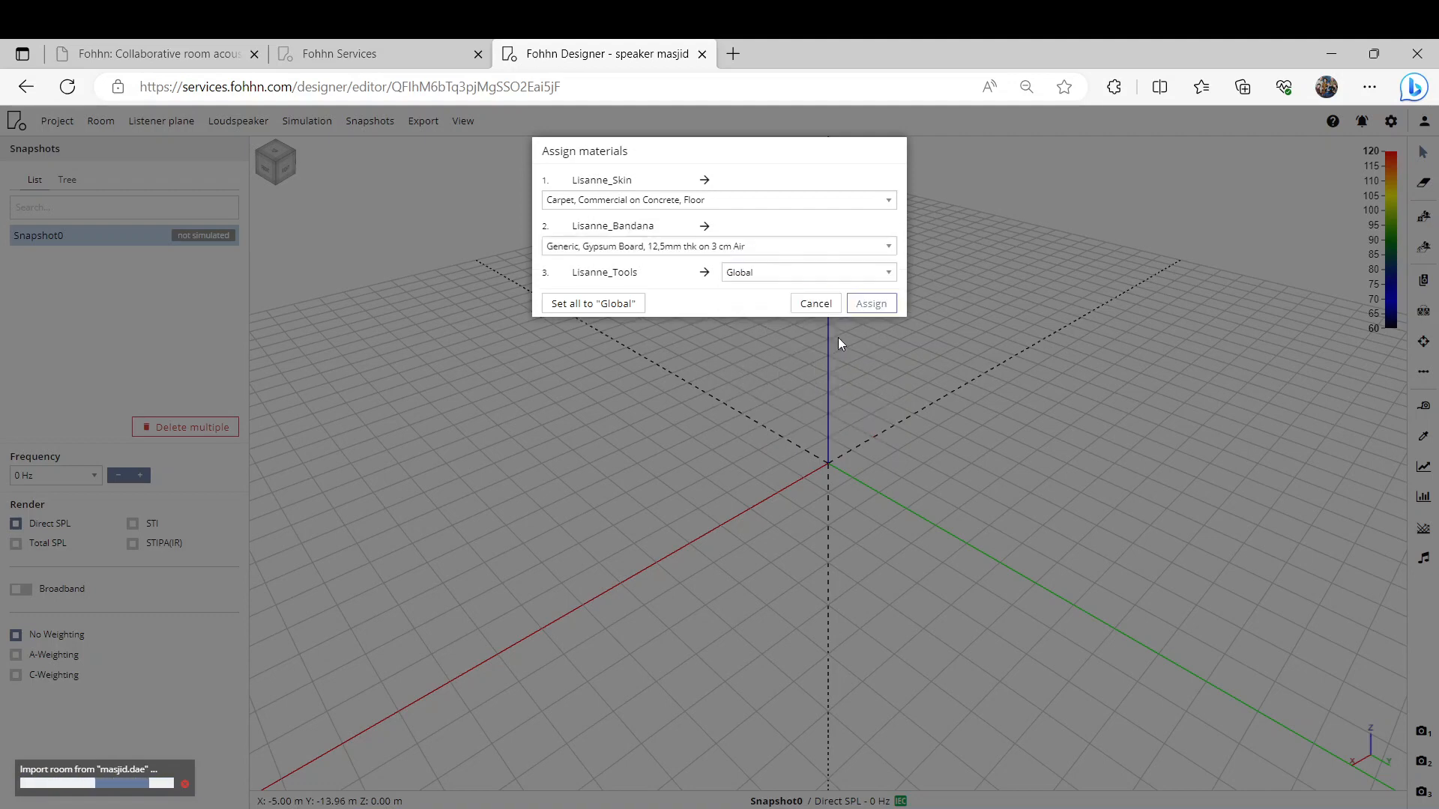
Map Lisanne_Tools to "Concrete, Painted, Wall or Floor" and assign the materials to finish the room import
{"action": "left_click", "coordinate": [785, 279]}
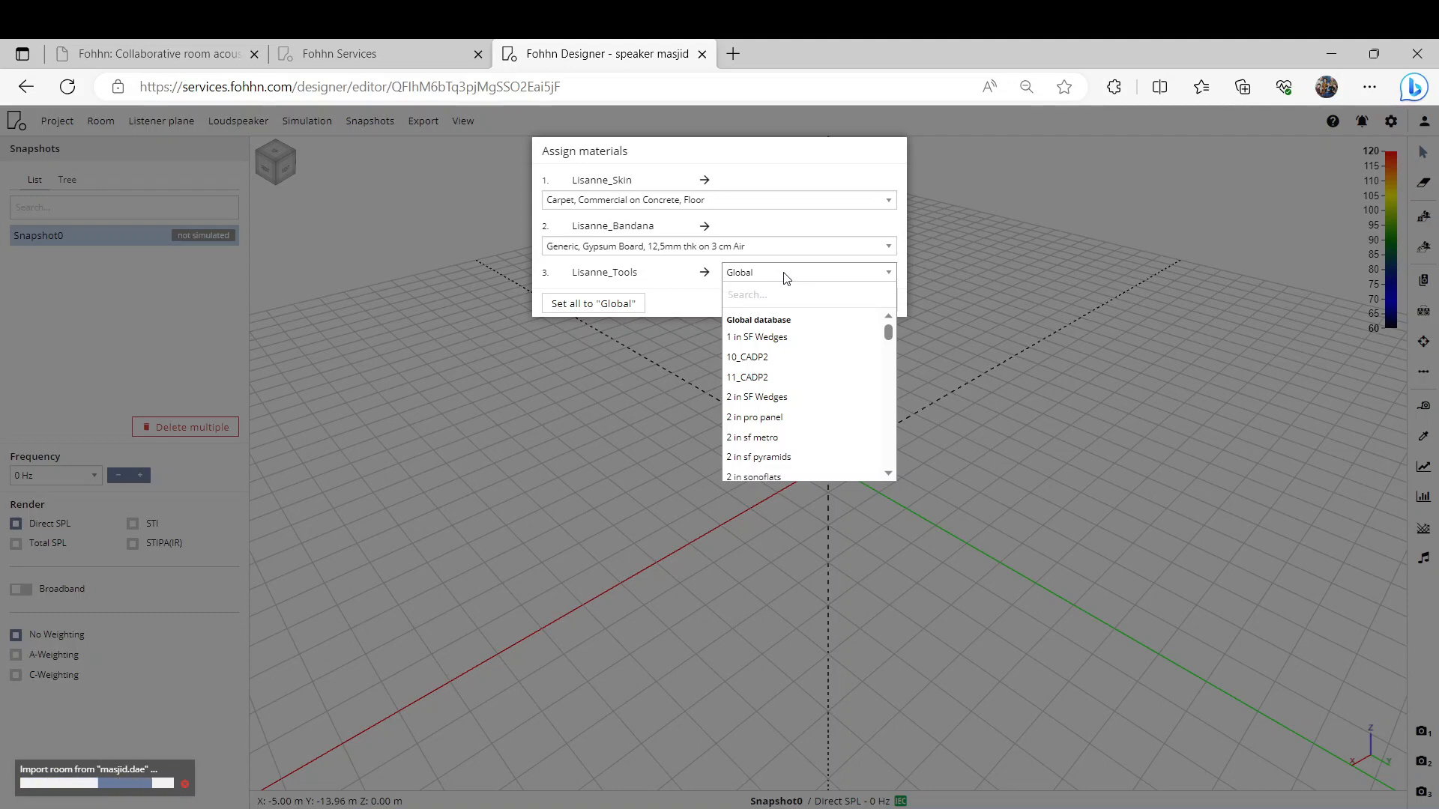
{"action": "type", "text": "conc"}
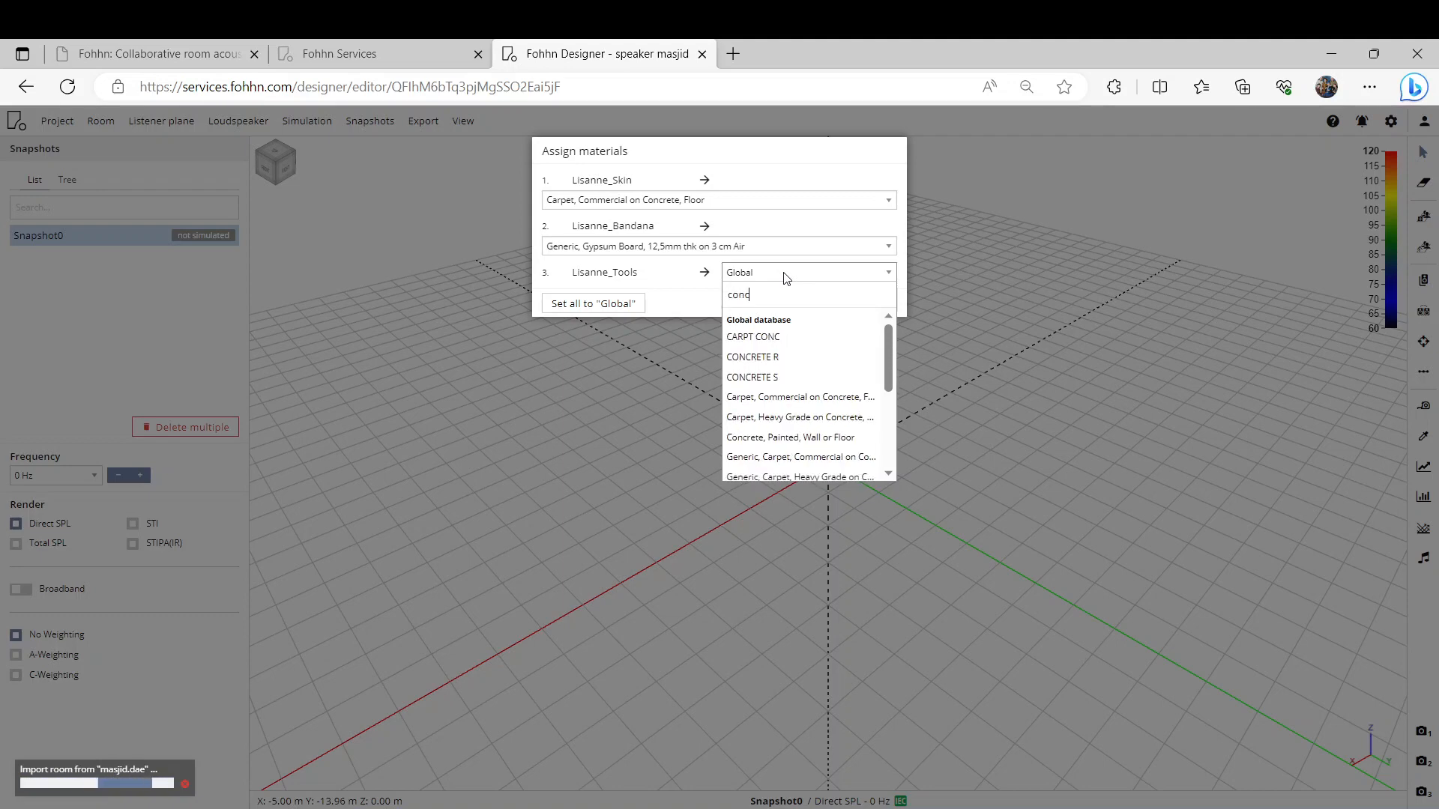
{"action": "type", "text": "r"}
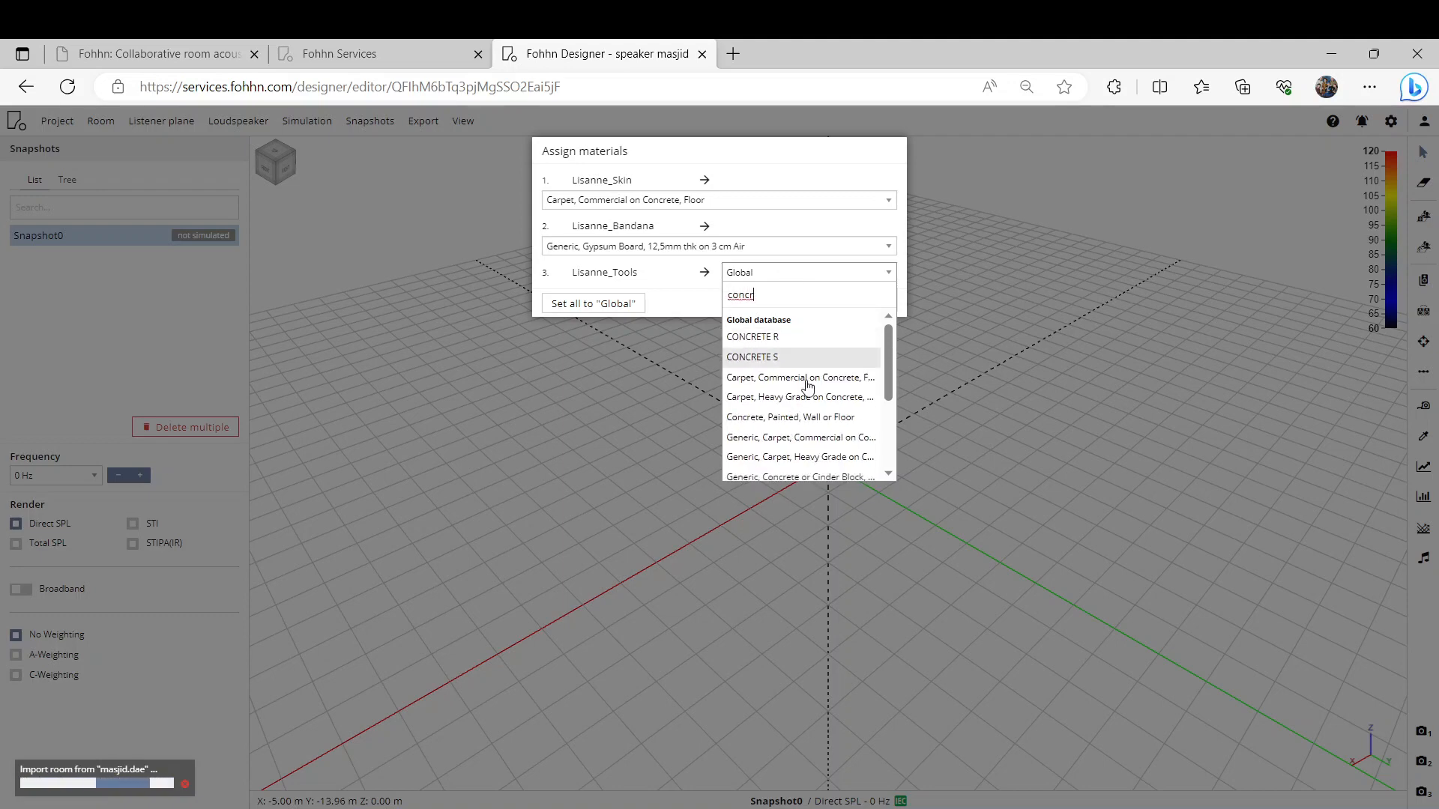
{"action": "left_click", "coordinate": [808, 418]}
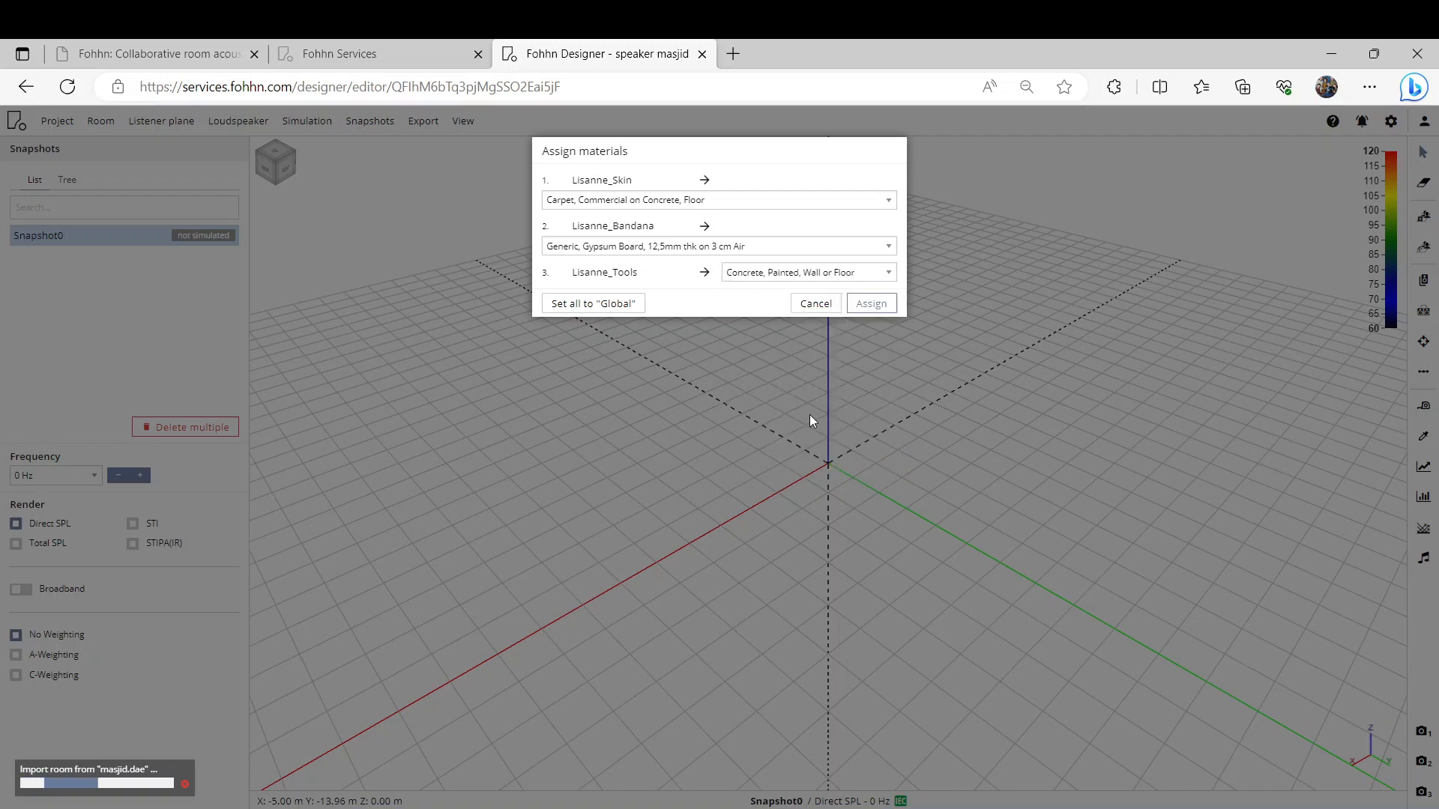
{"action": "left_click", "coordinate": [871, 304]}
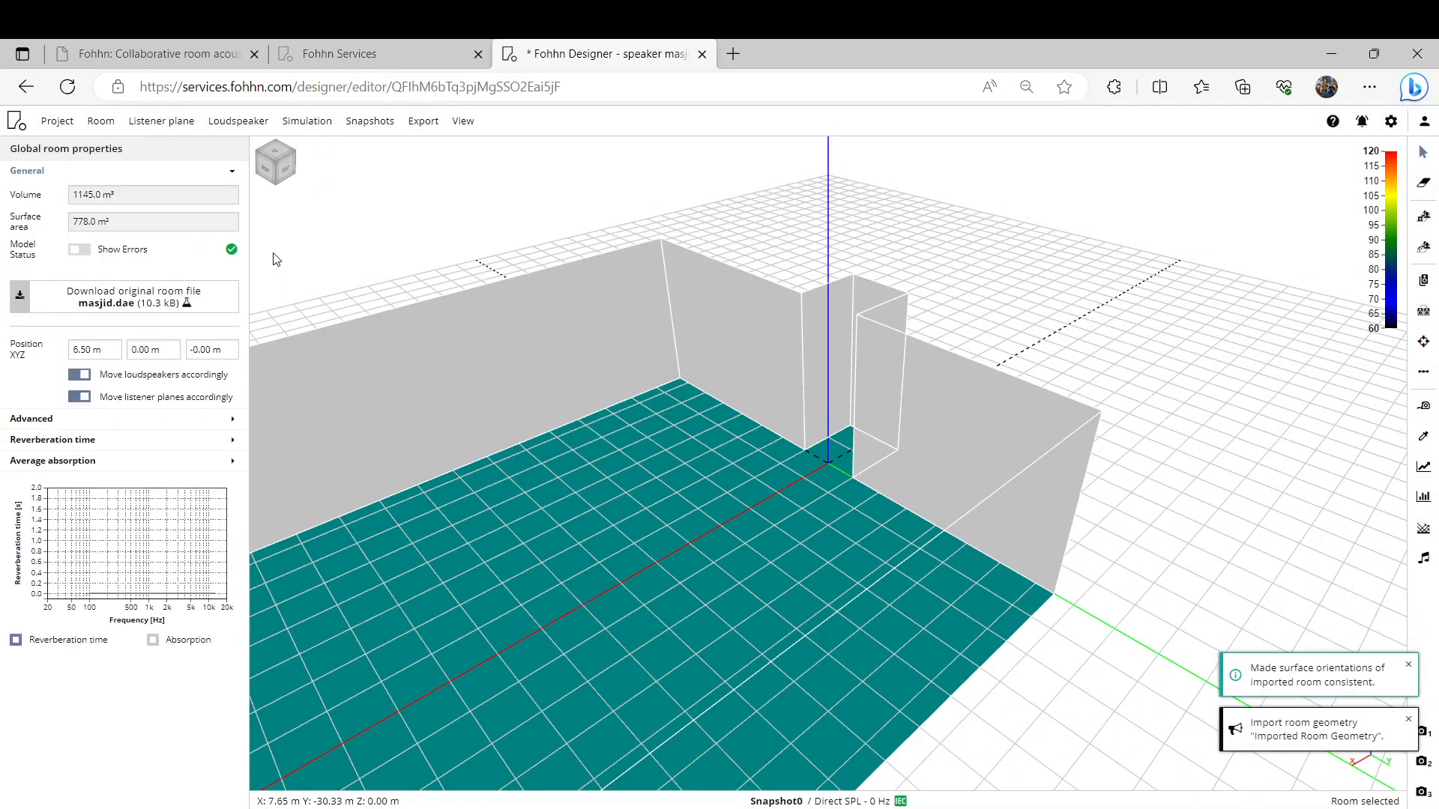
Open the list of room walls and show the properties of Wall(s) 0
{"action": "left_click", "coordinate": [117, 116]}
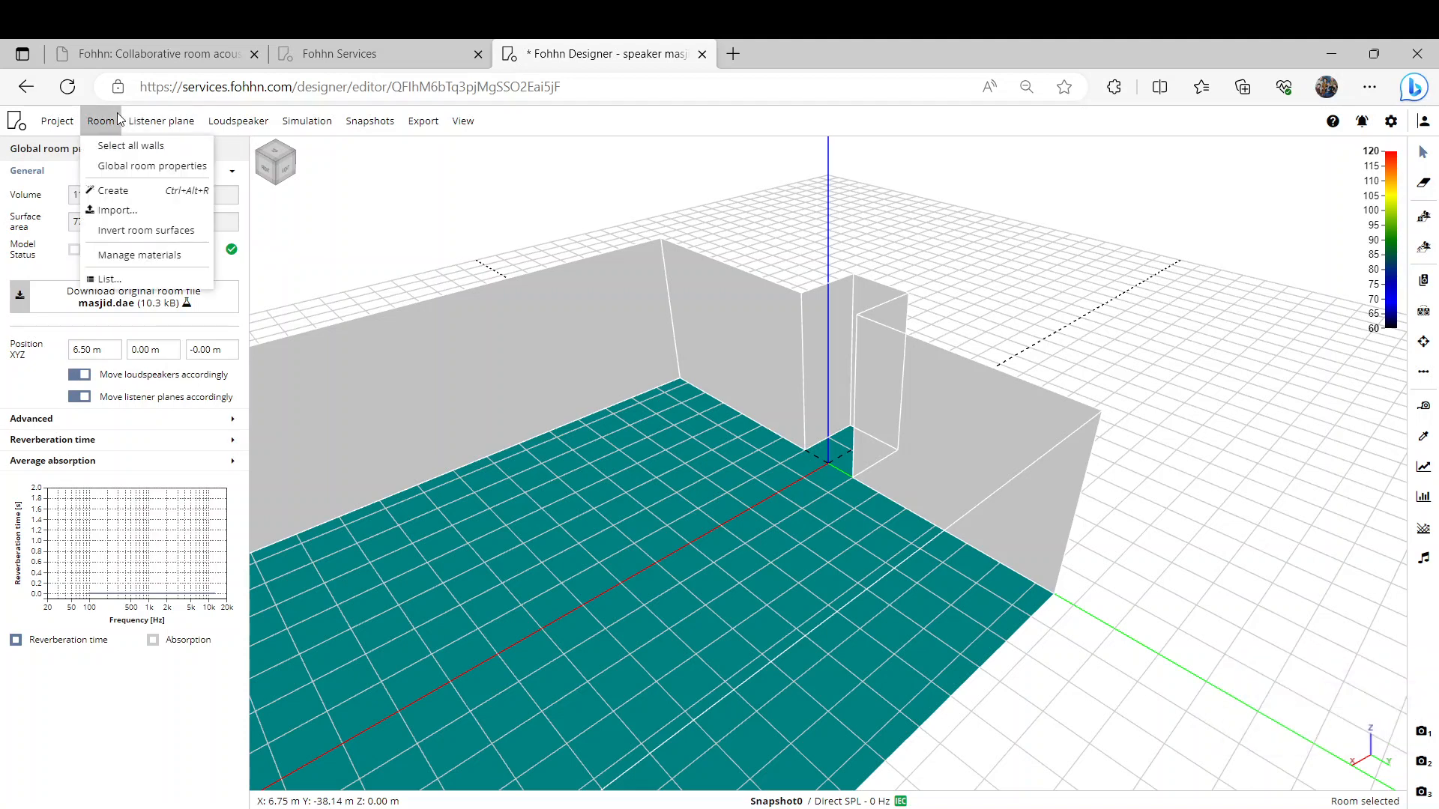
{"action": "left_click", "coordinate": [174, 280]}
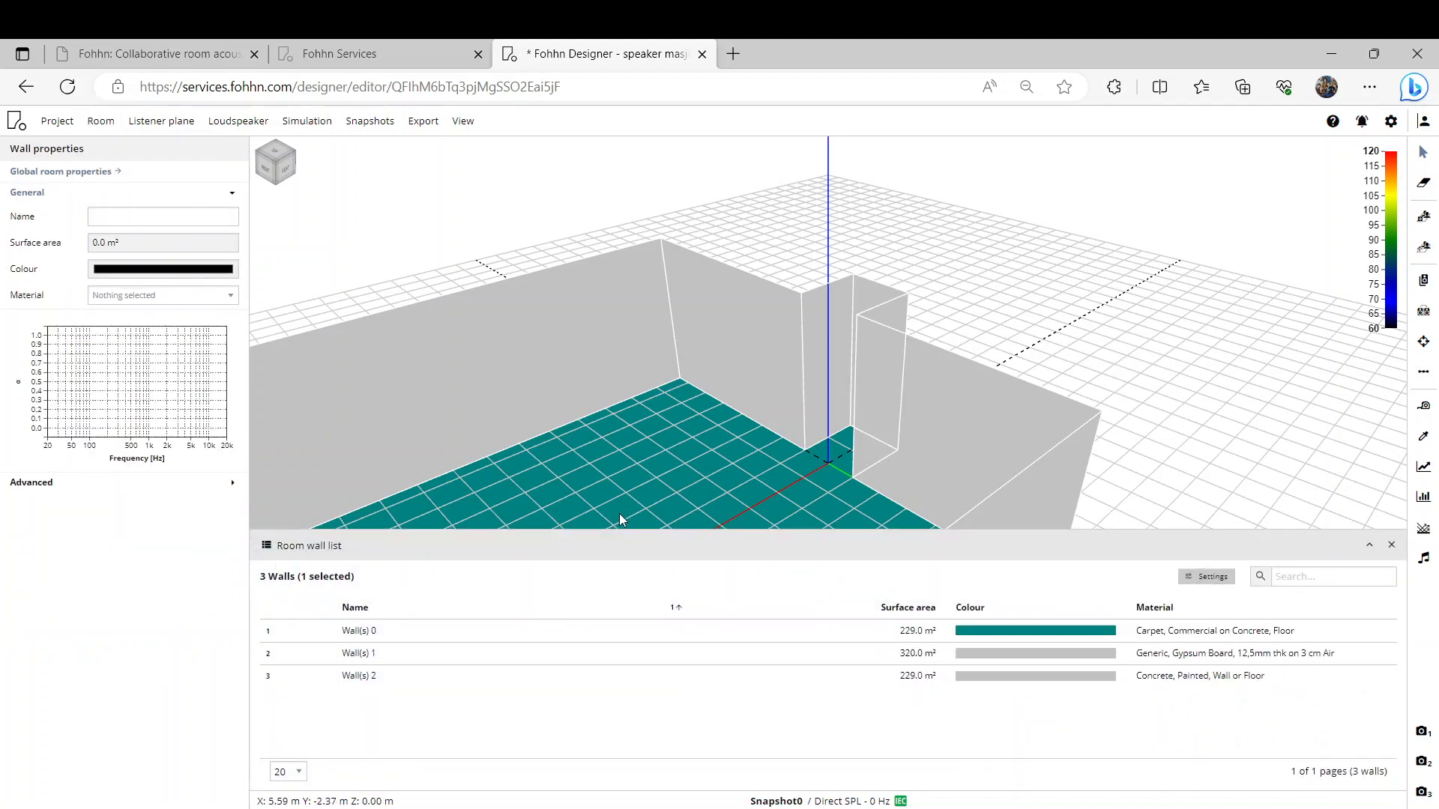
{"action": "left_click", "coordinate": [443, 633]}
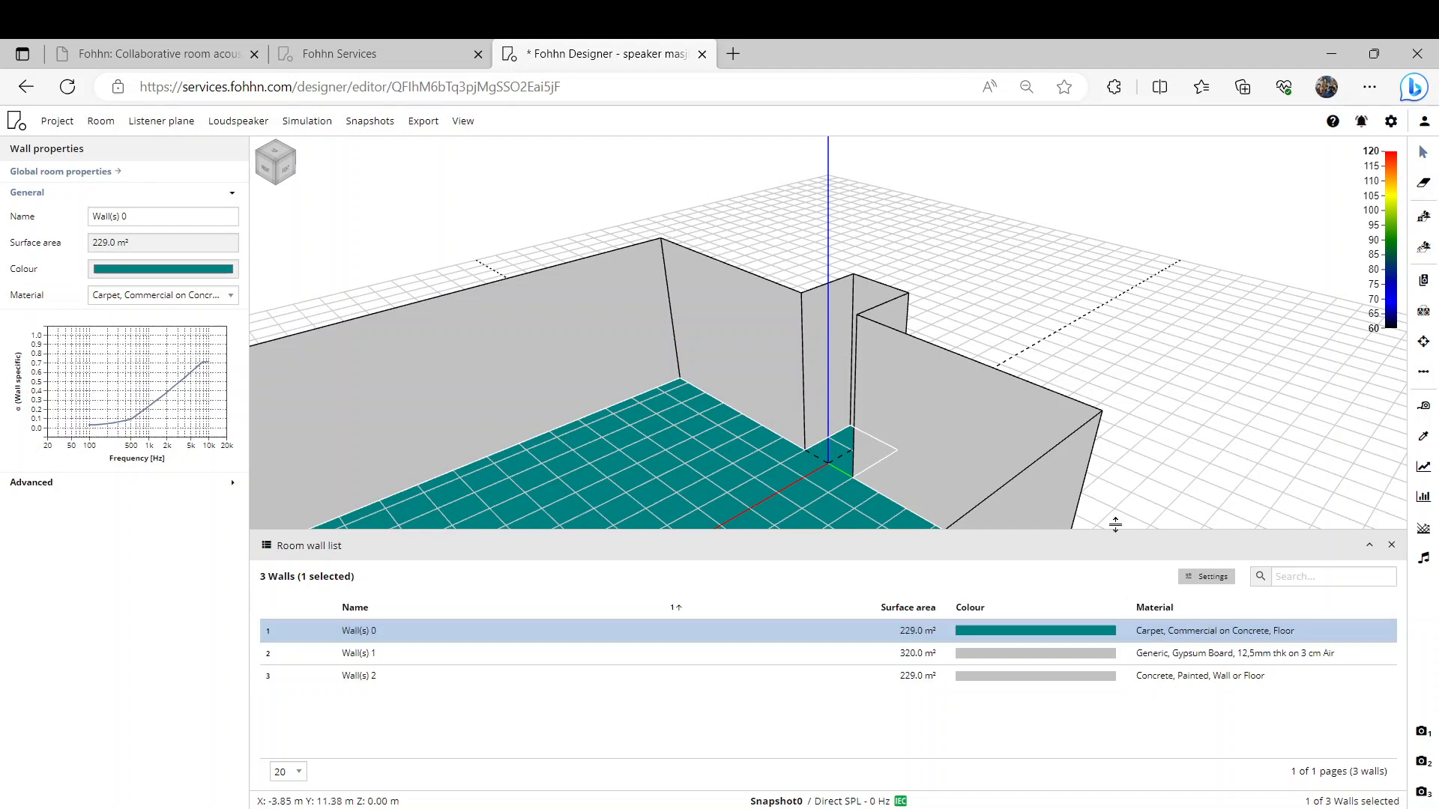
Set the colour of the gypsum board surfaces, Wall(s) 1, to purple
{"action": "left_click", "coordinate": [507, 655]}
{"action": "left_click", "coordinate": [177, 271]}
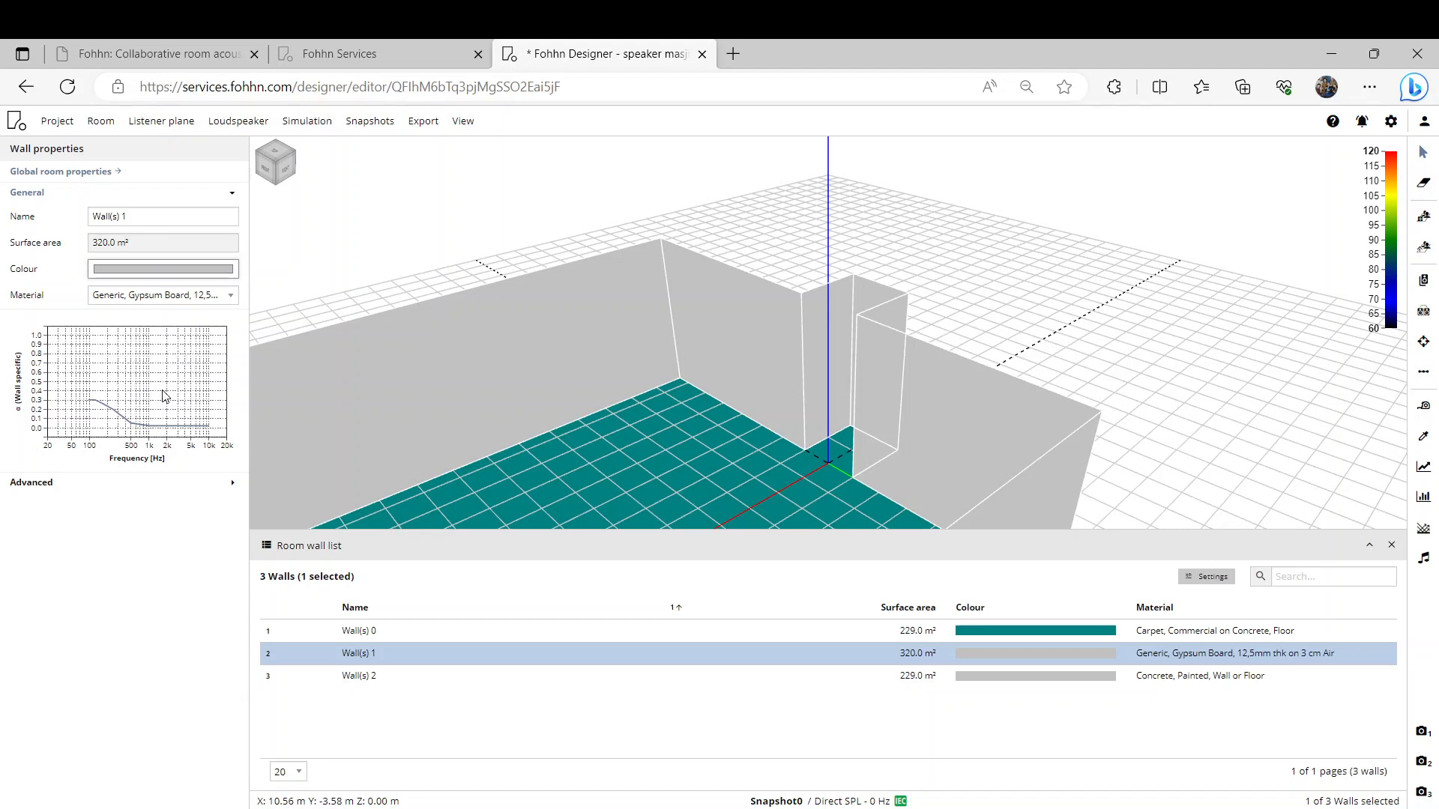
{"action": "left_click", "coordinate": [188, 295]}
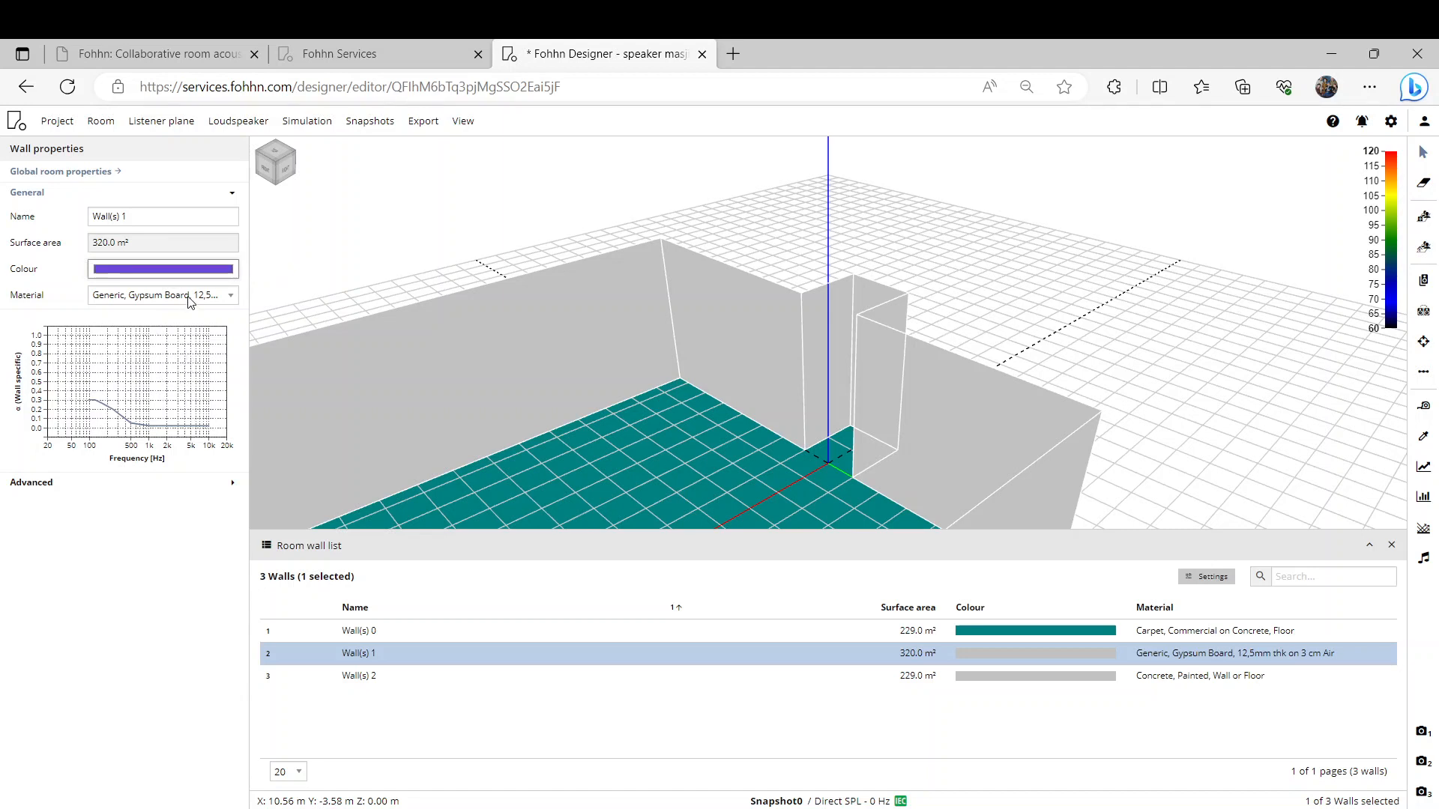
{"action": "left_click", "coordinate": [282, 257]}
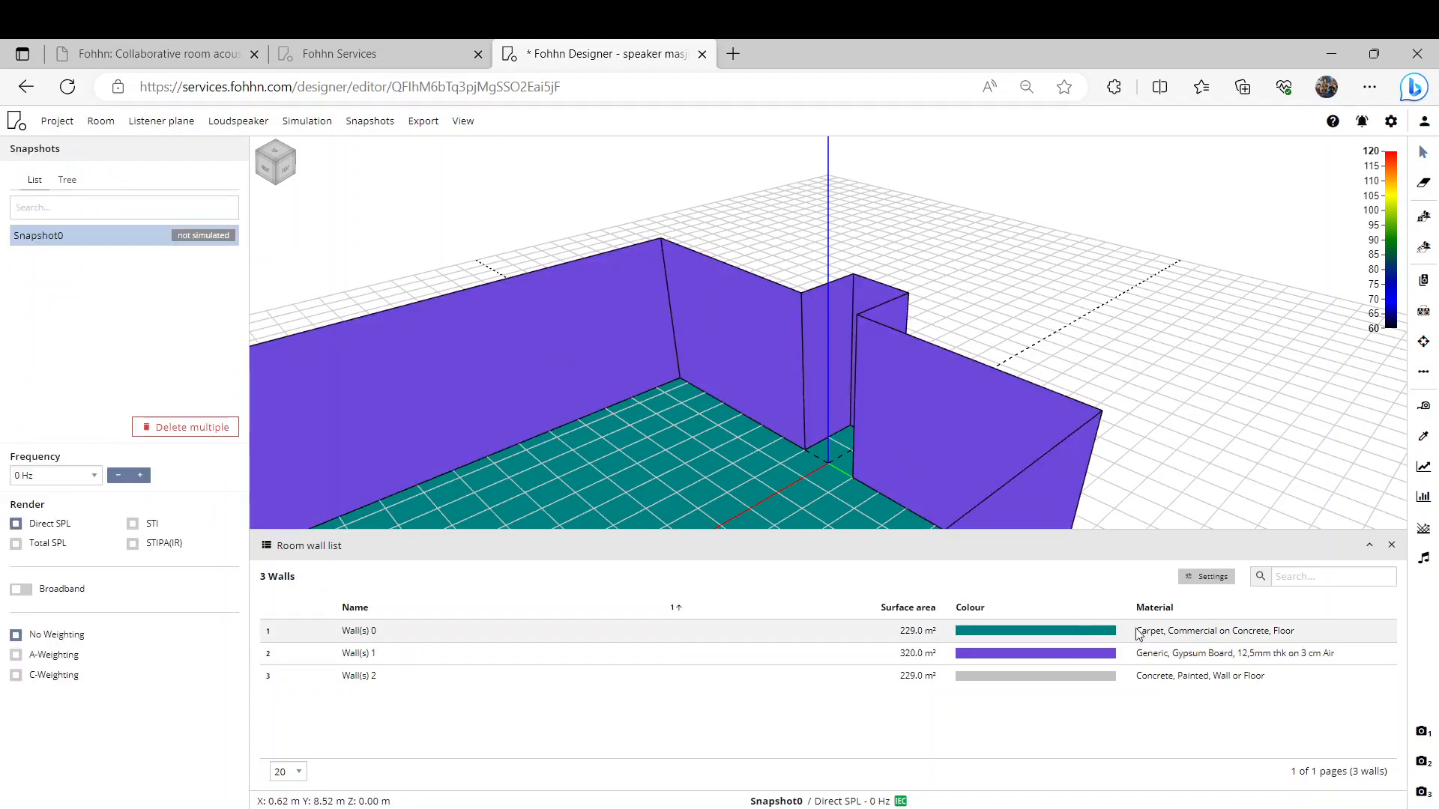
Change the material of Wall(s) 1 to "Concrete, Painted, Wall or Floor"
{"action": "left_click", "coordinate": [1175, 653]}
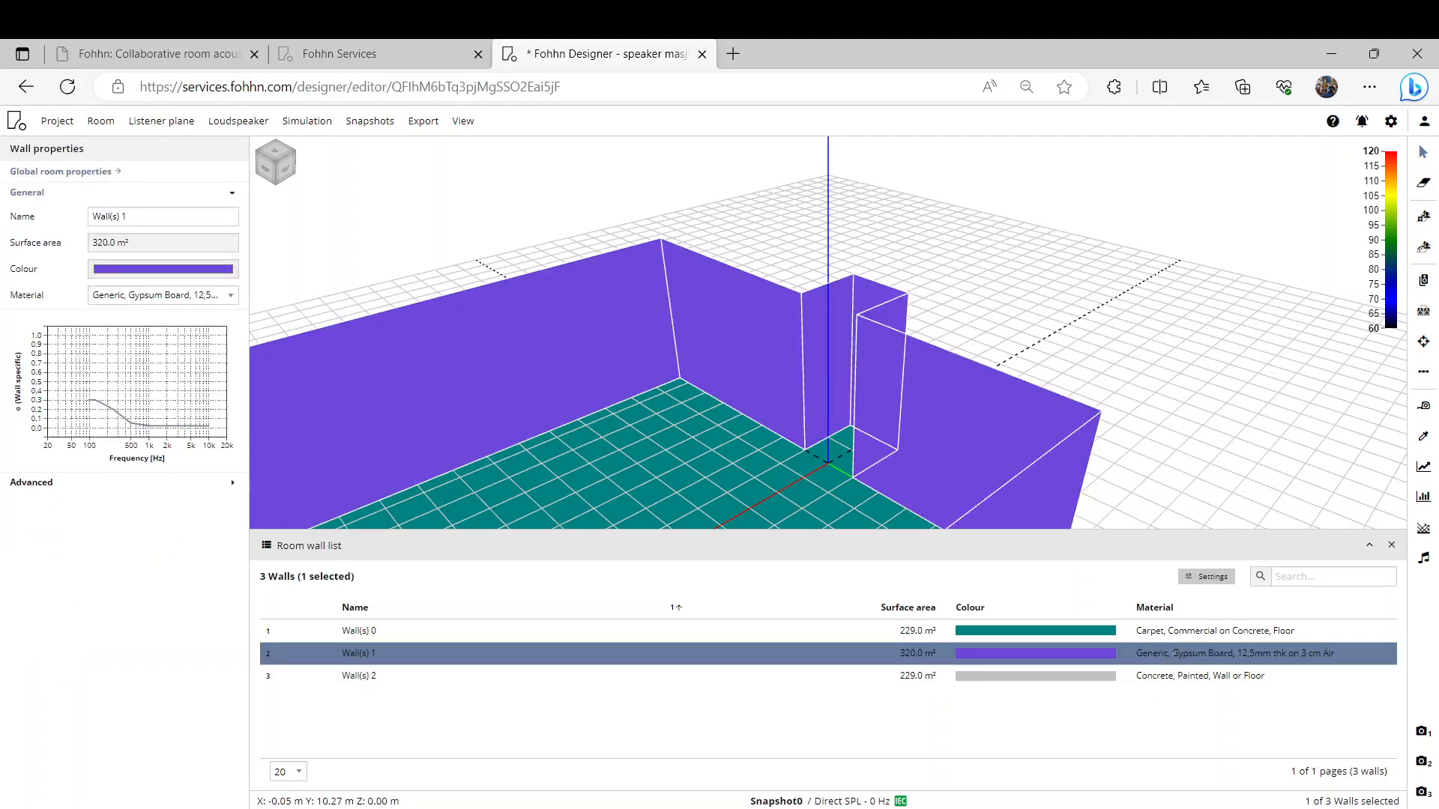
{"action": "left_click", "coordinate": [148, 296]}
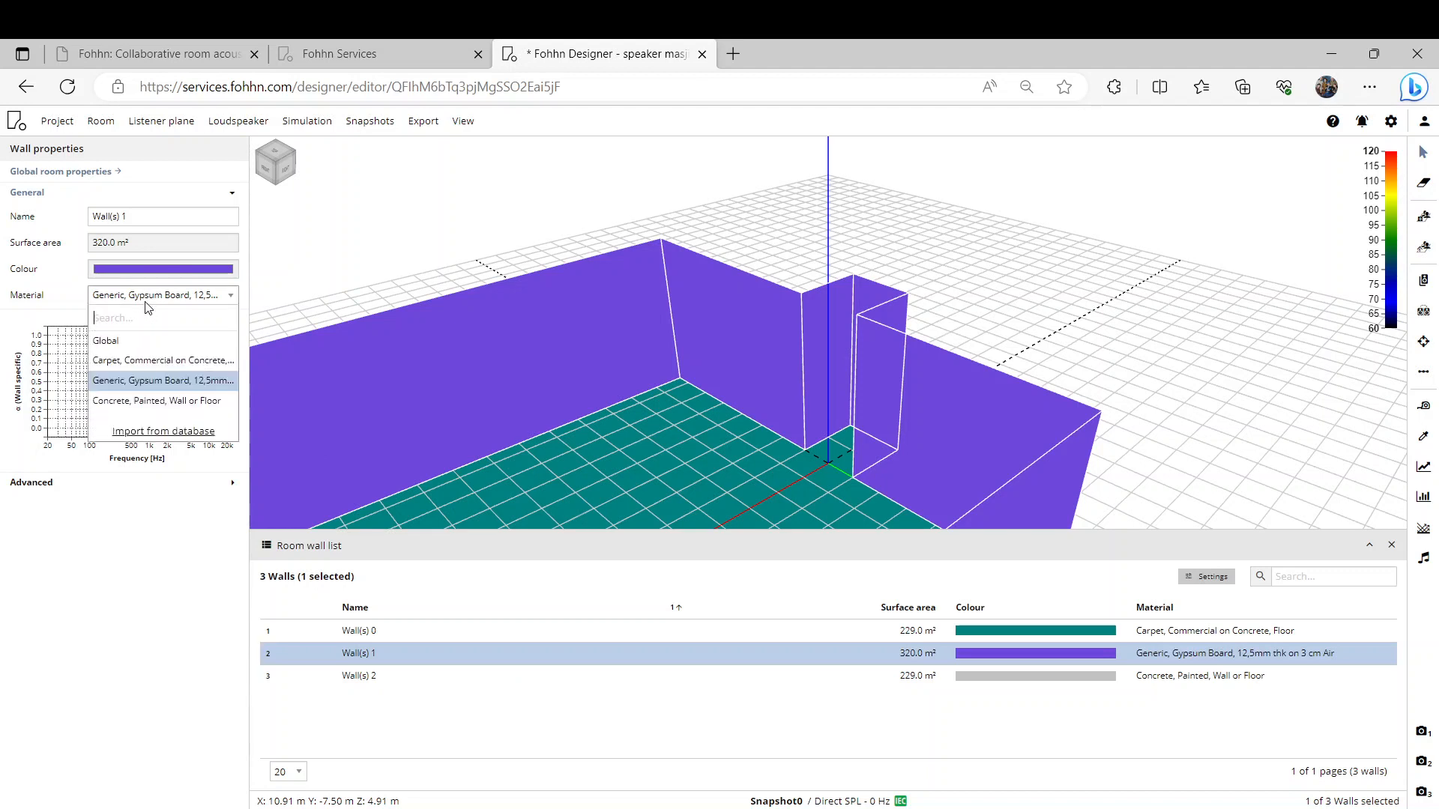
{"action": "left_click", "coordinate": [179, 402]}
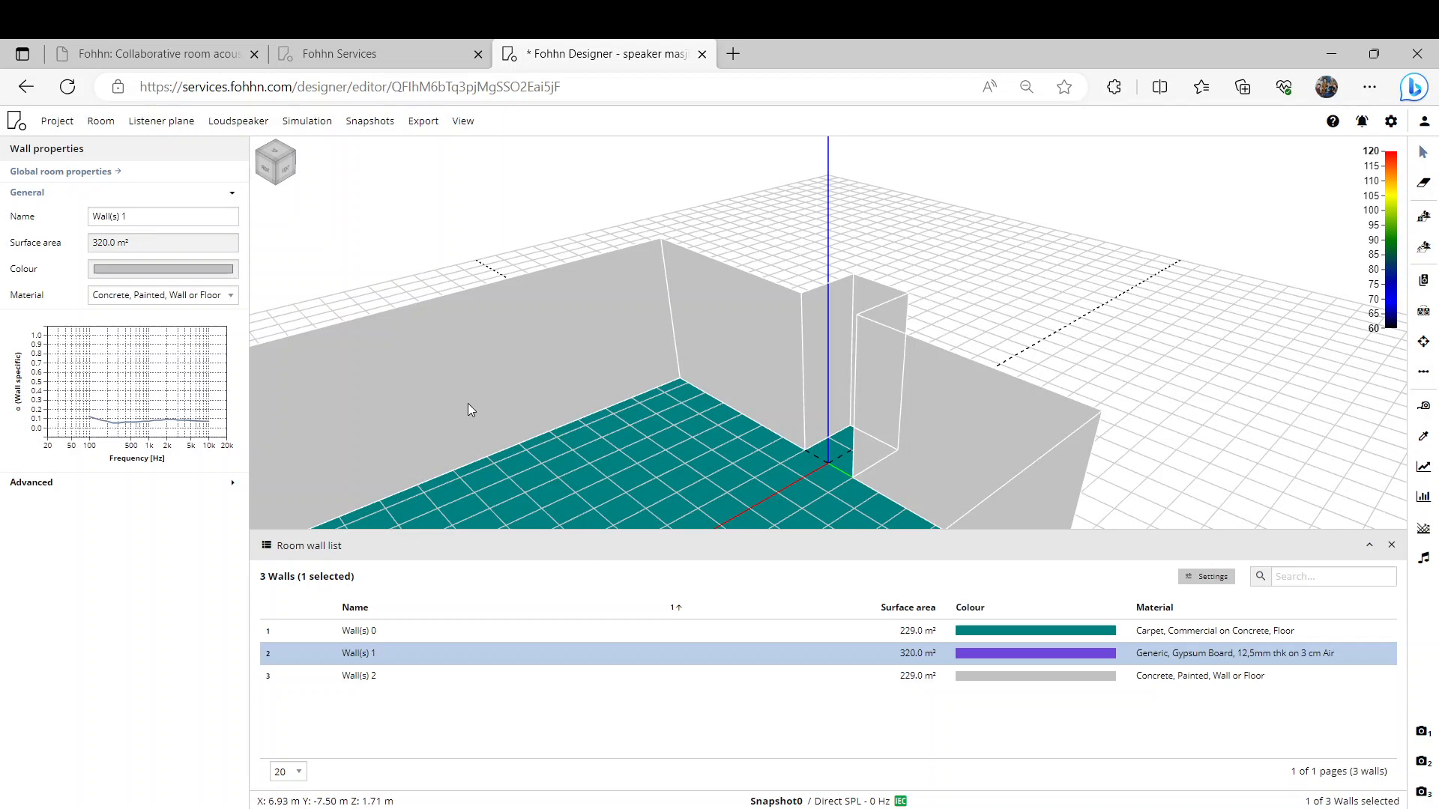
Set the colour of the painted concrete on Wall(s) 1 to dark greyish purple
{"action": "left_click", "coordinate": [523, 678]}
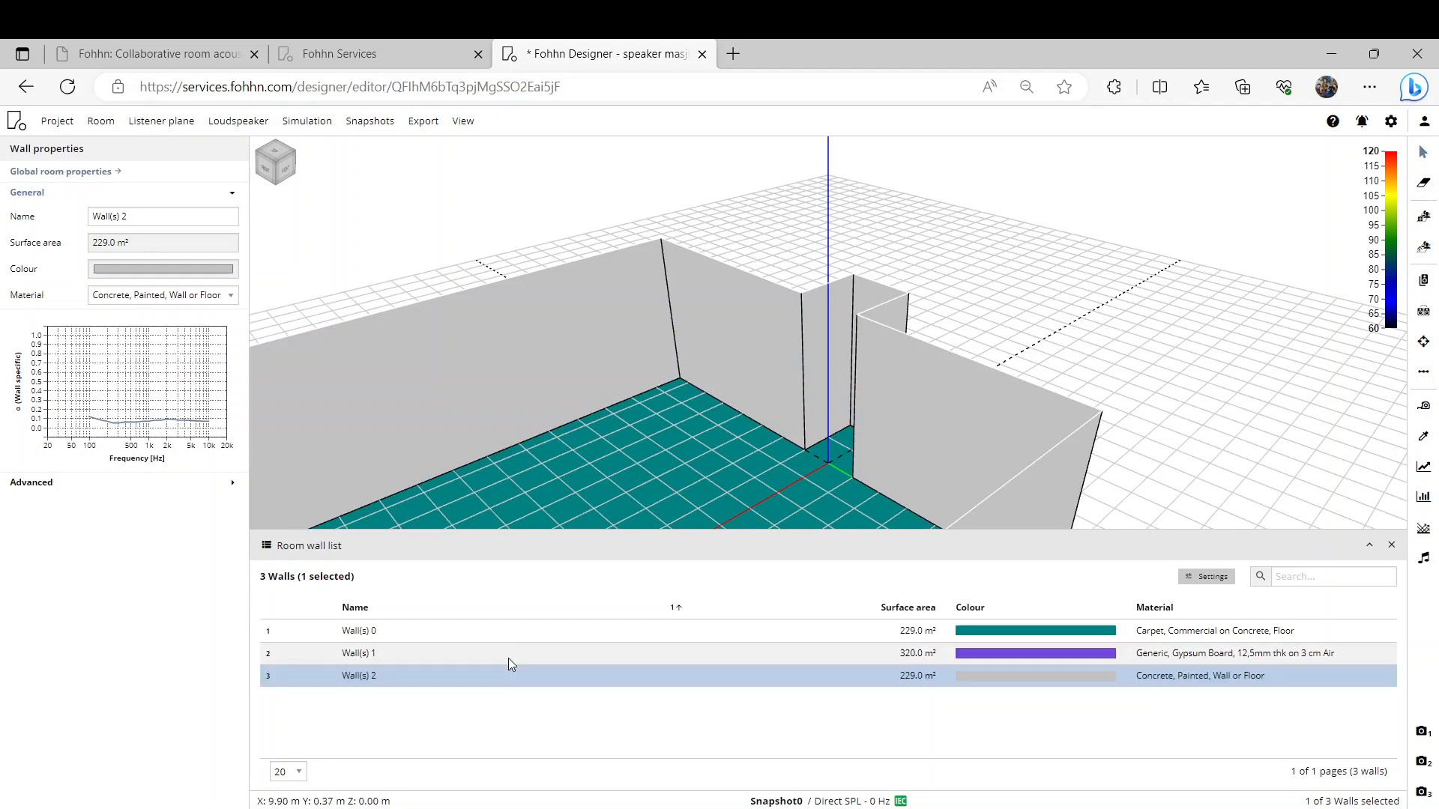
{"action": "left_click", "coordinate": [503, 629]}
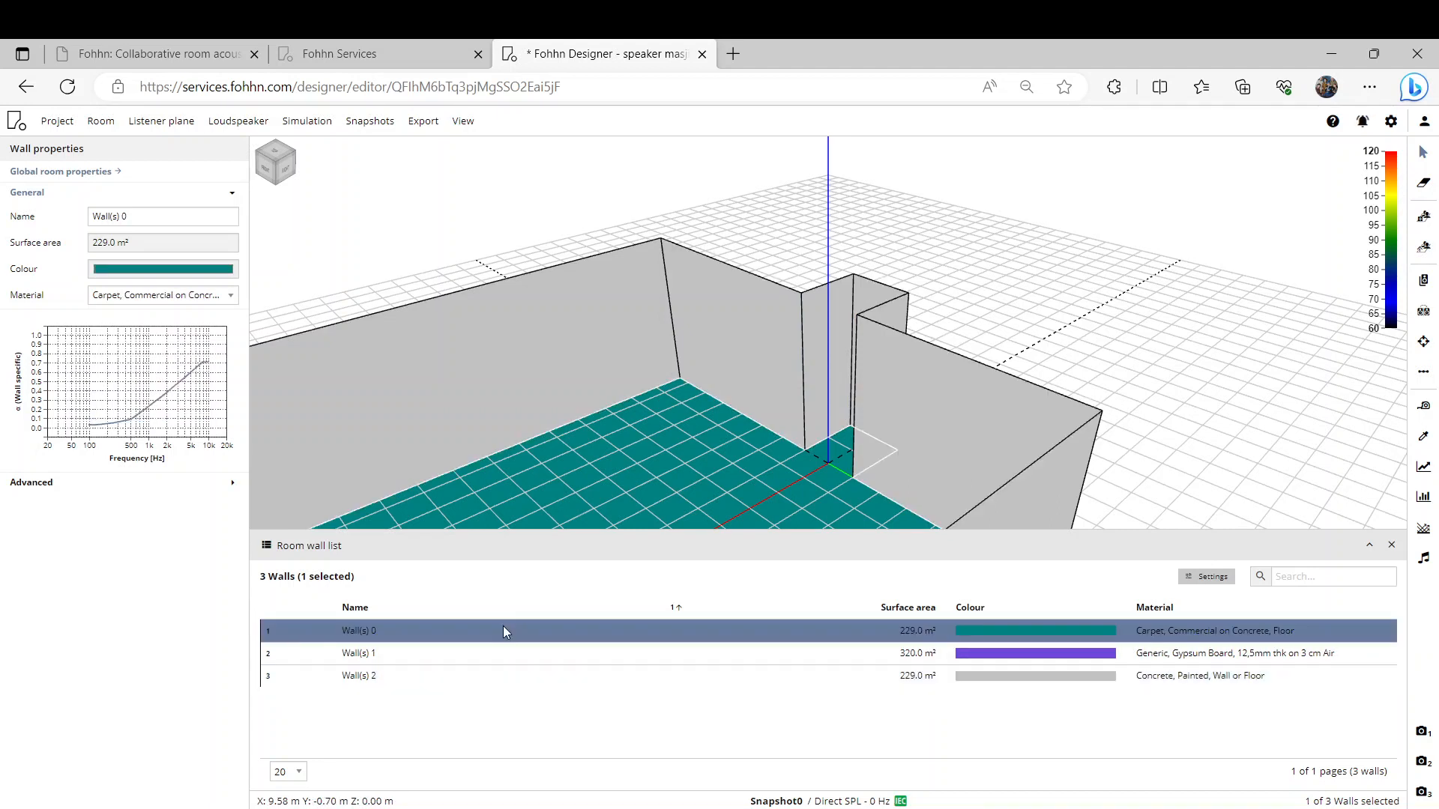
{"action": "left_click", "coordinate": [503, 654]}
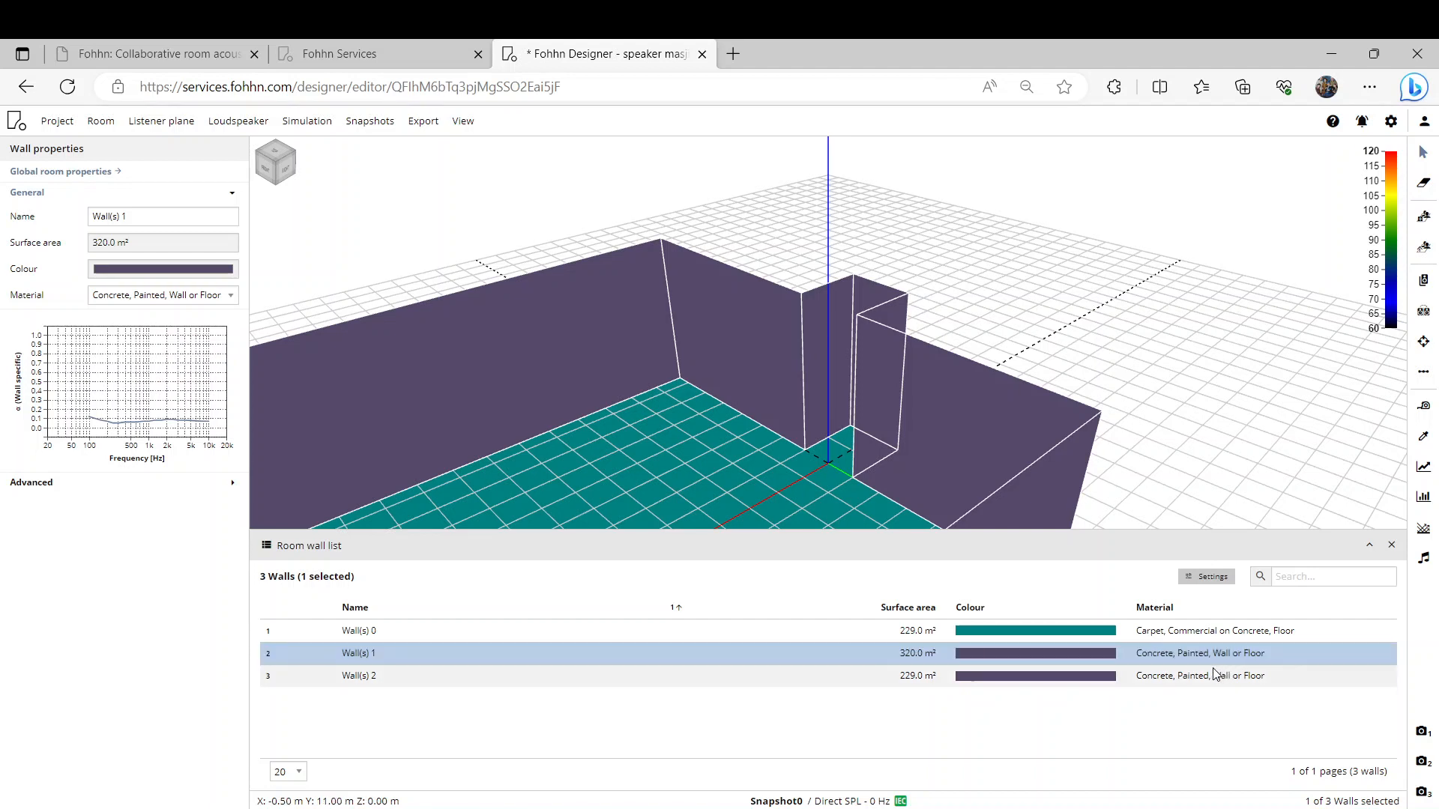
Change the material of Wall(s) 2 to "Generic, Gypsum Board, 12,5mm thk on 3 cm Air" and set its colour to lime green
{"action": "left_click", "coordinate": [618, 671]}
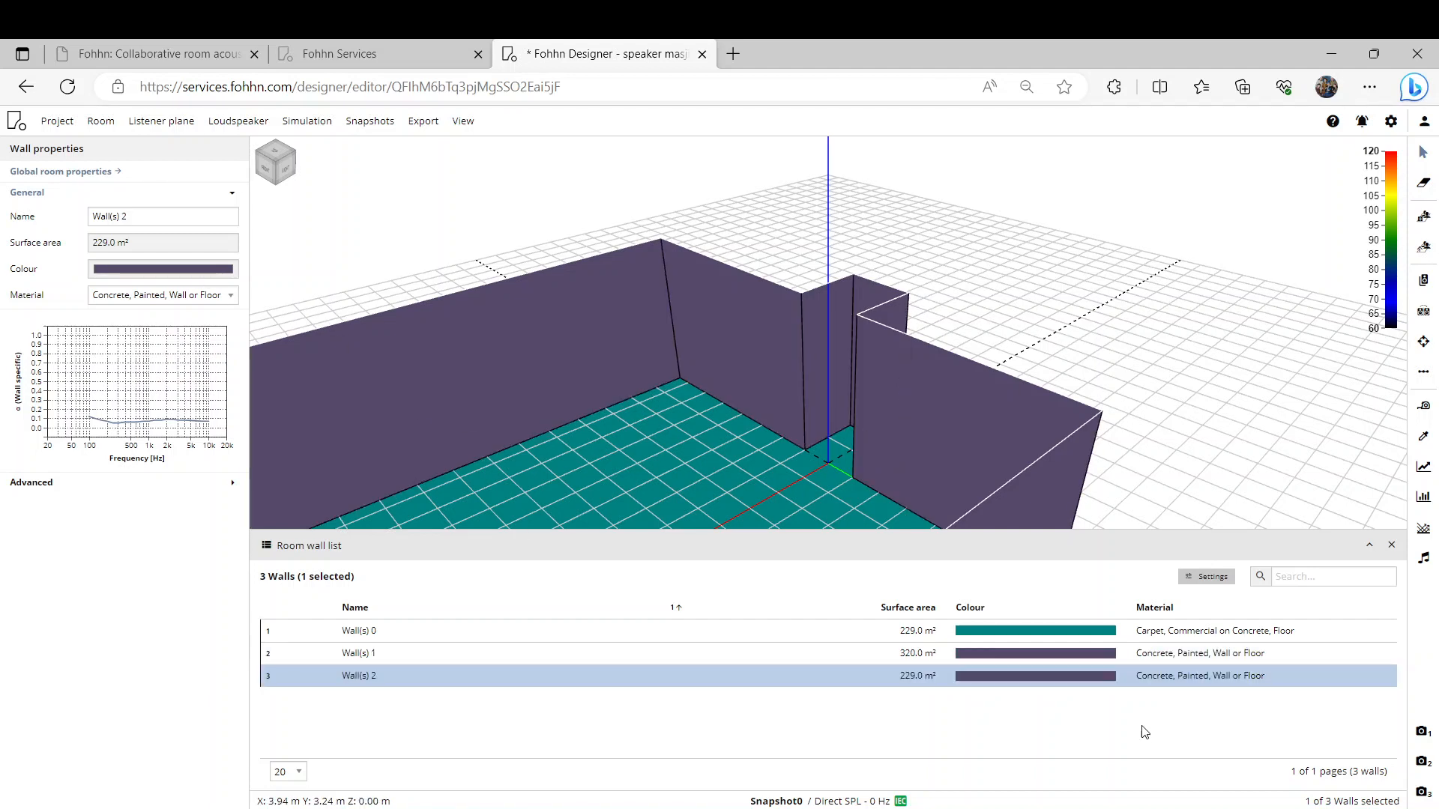
{"action": "left_click", "coordinate": [215, 297]}
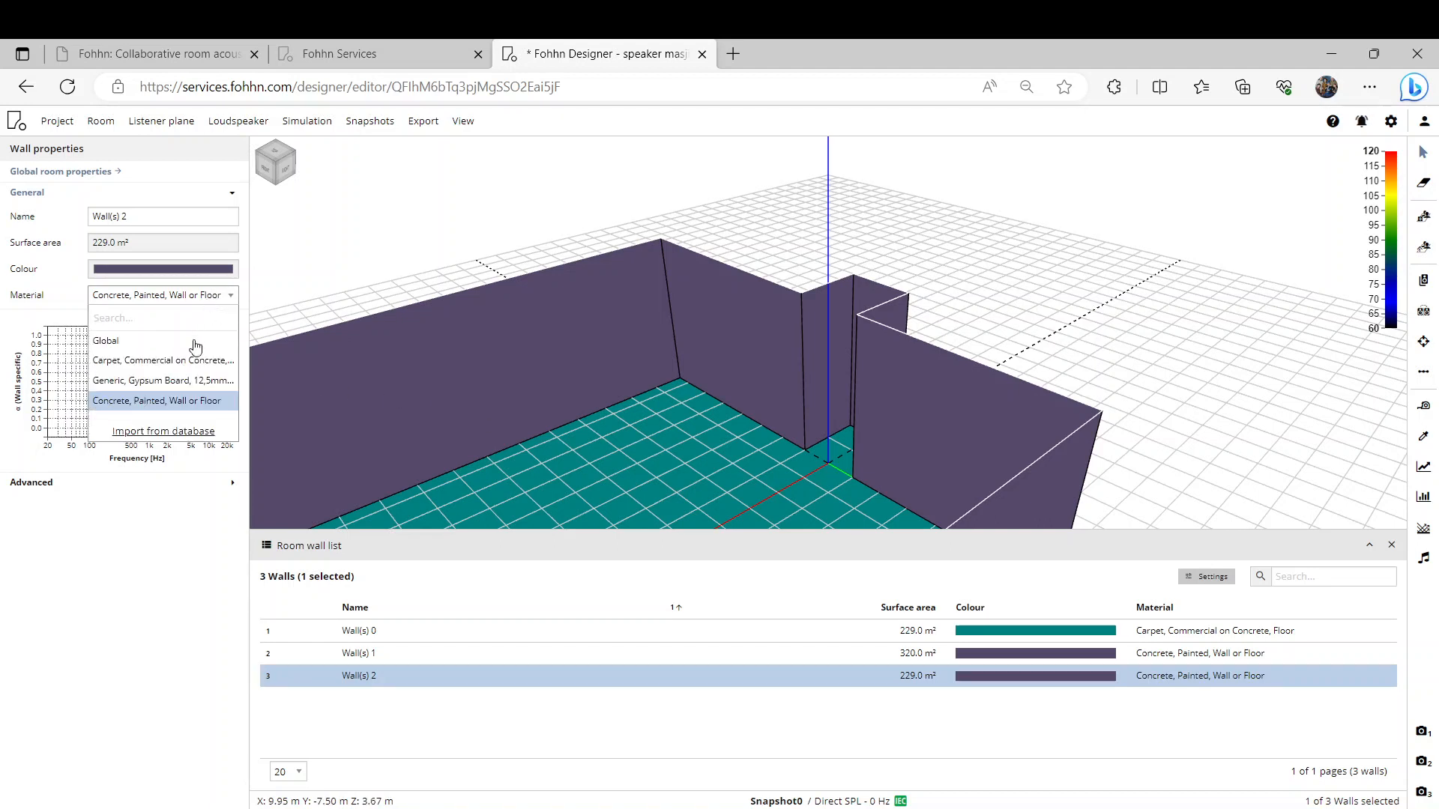
{"action": "left_click", "coordinate": [190, 382]}
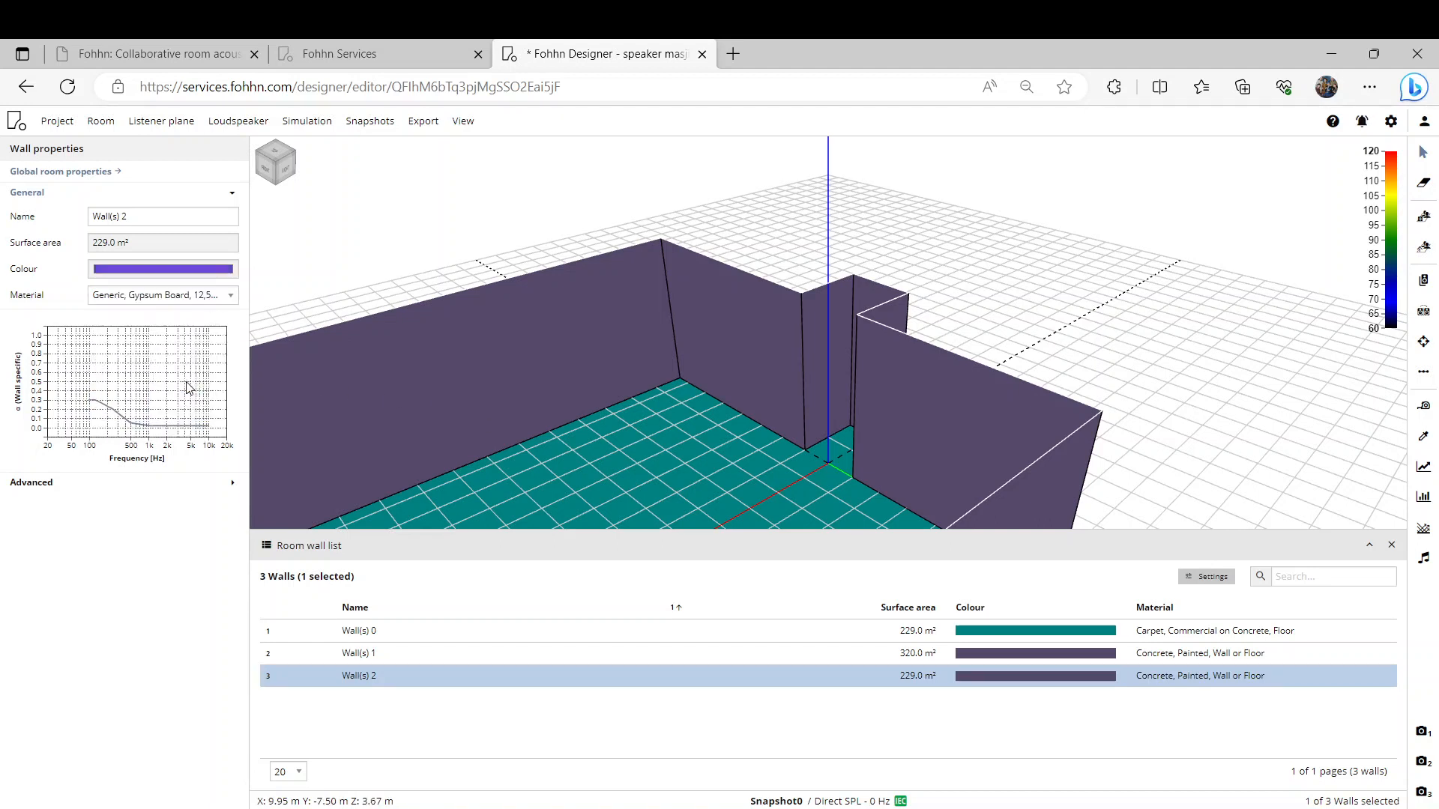
{"action": "left_click", "coordinate": [197, 274]}
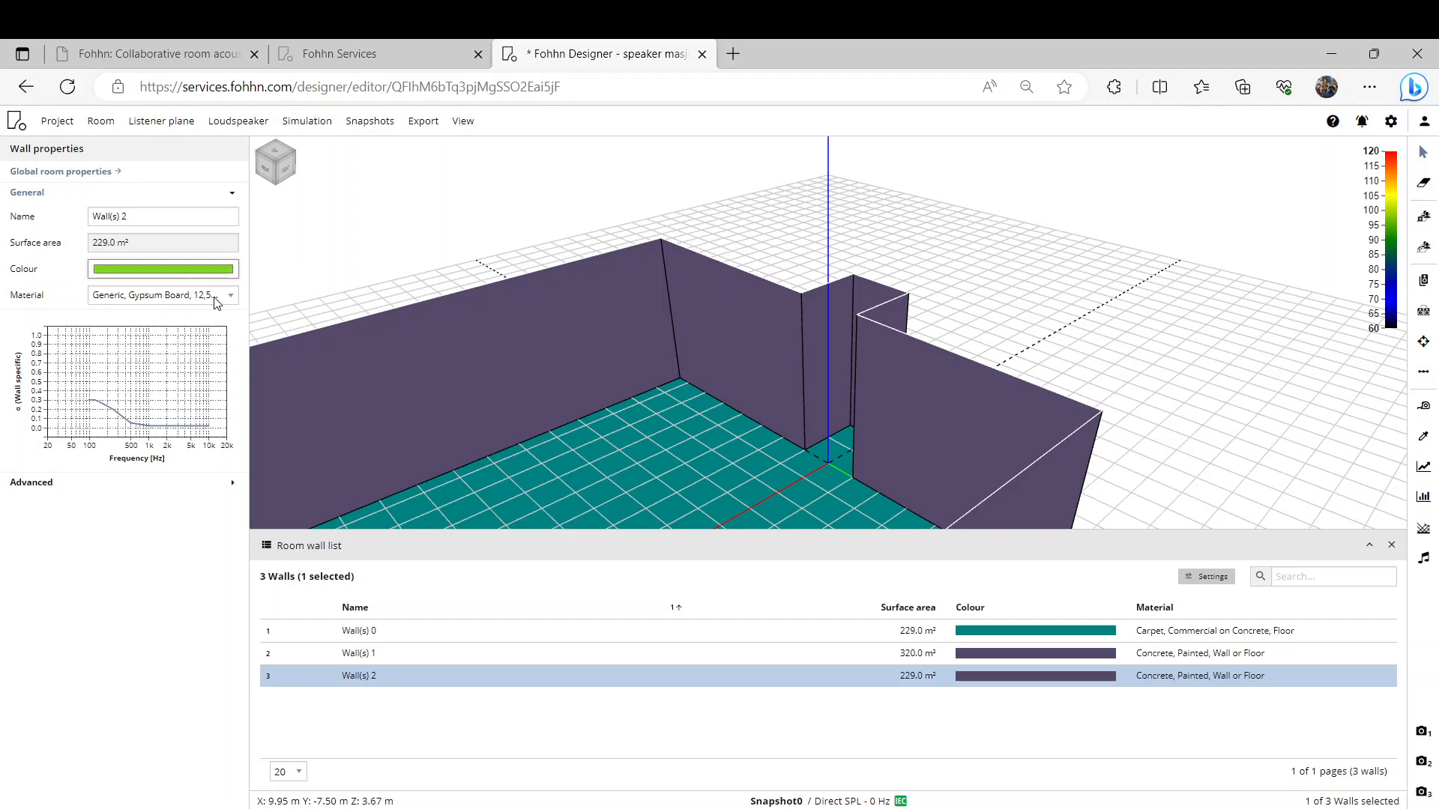
{"action": "left_click", "coordinate": [559, 435]}
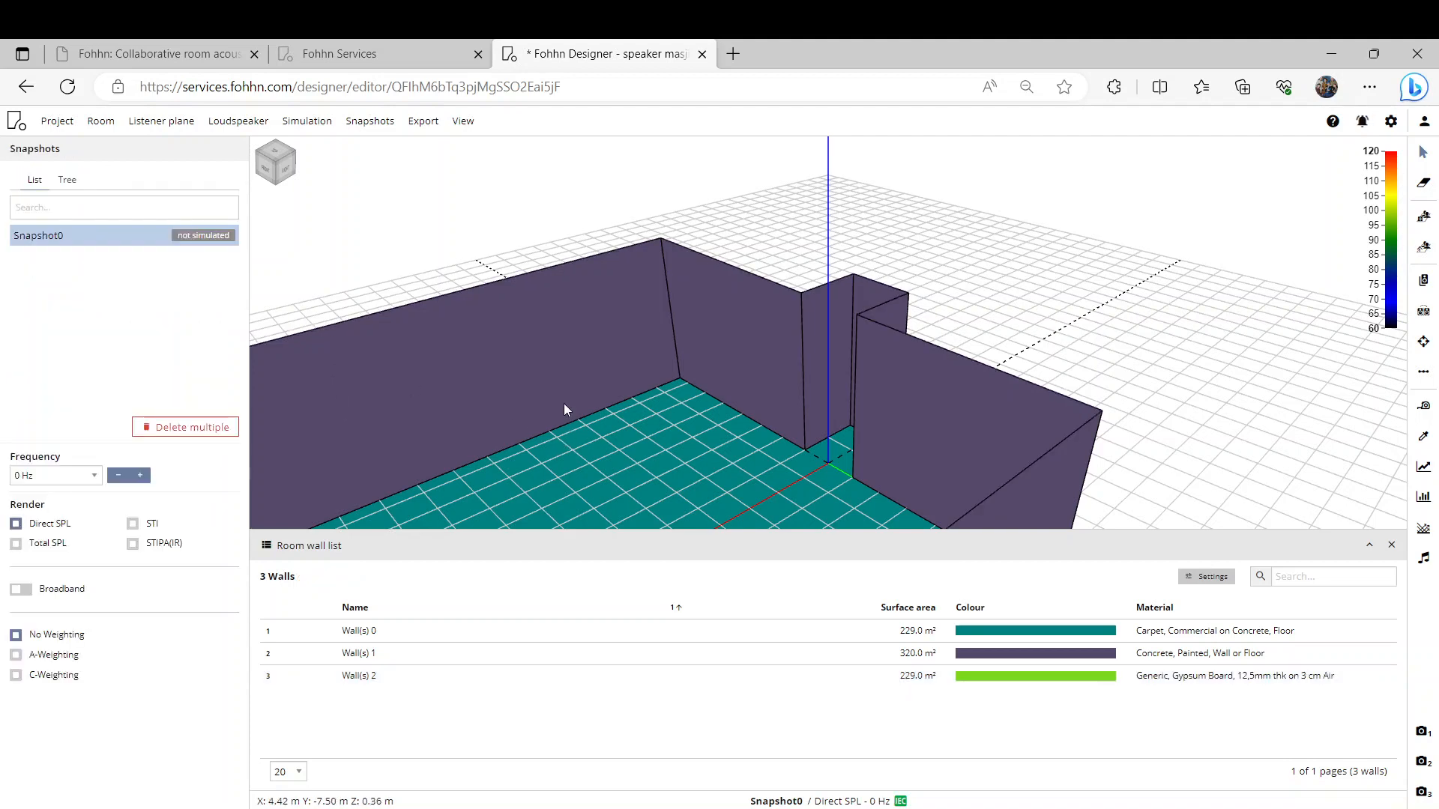
Inspect the colours assigned to the room's floor, walls and ceiling from inside and outside
{"action": "left_click_drag", "start_coordinate": [526, 262], "coordinate": [752, 367]}
{"action": "left_click_drag", "start_coordinate": [757, 268], "coordinate": [650, 348]}
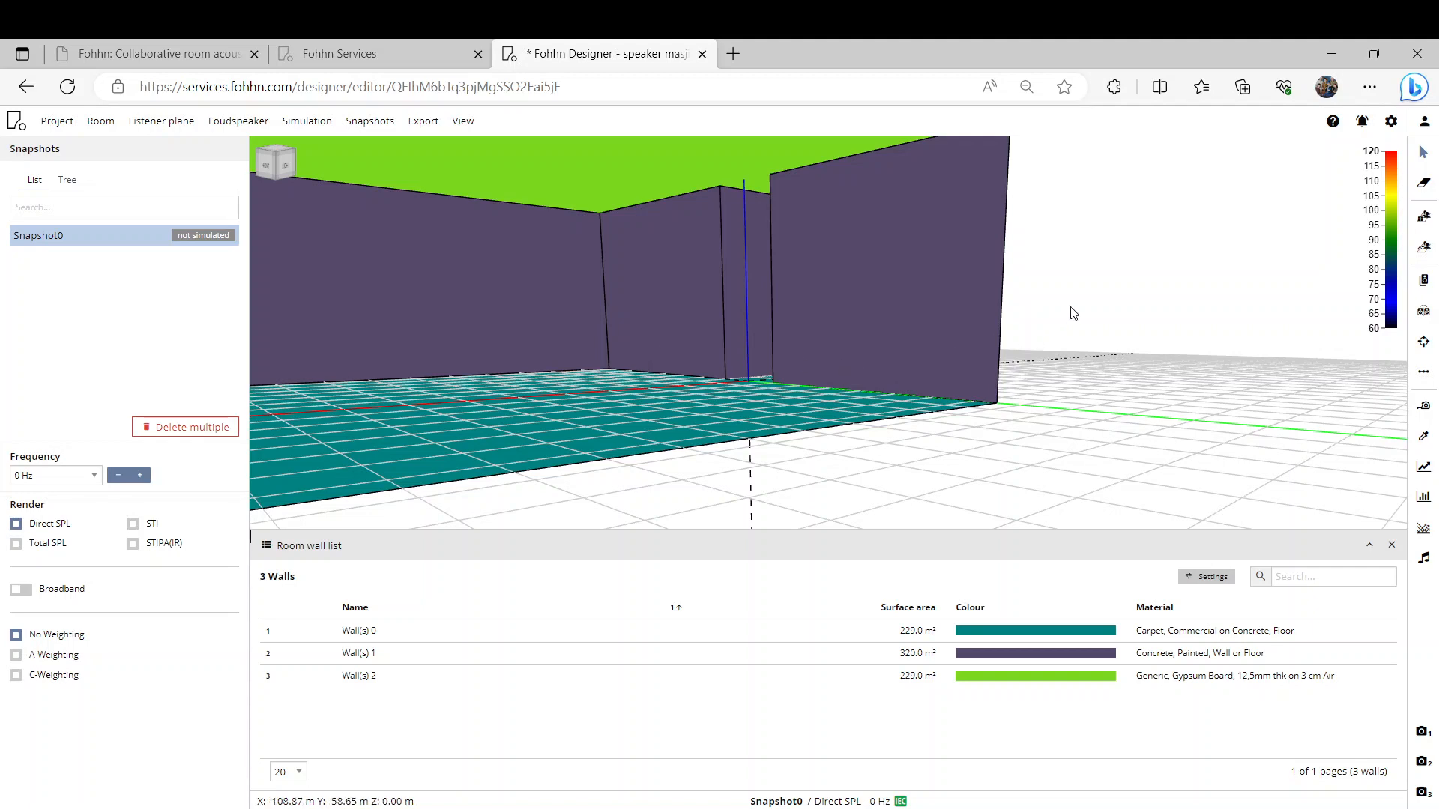
{"action": "left_click_drag", "start_coordinate": [1077, 315], "coordinate": [885, 296]}
{"action": "scroll", "coordinate": [695, 303], "scroll_direction": "down", "scroll_amount": 5}
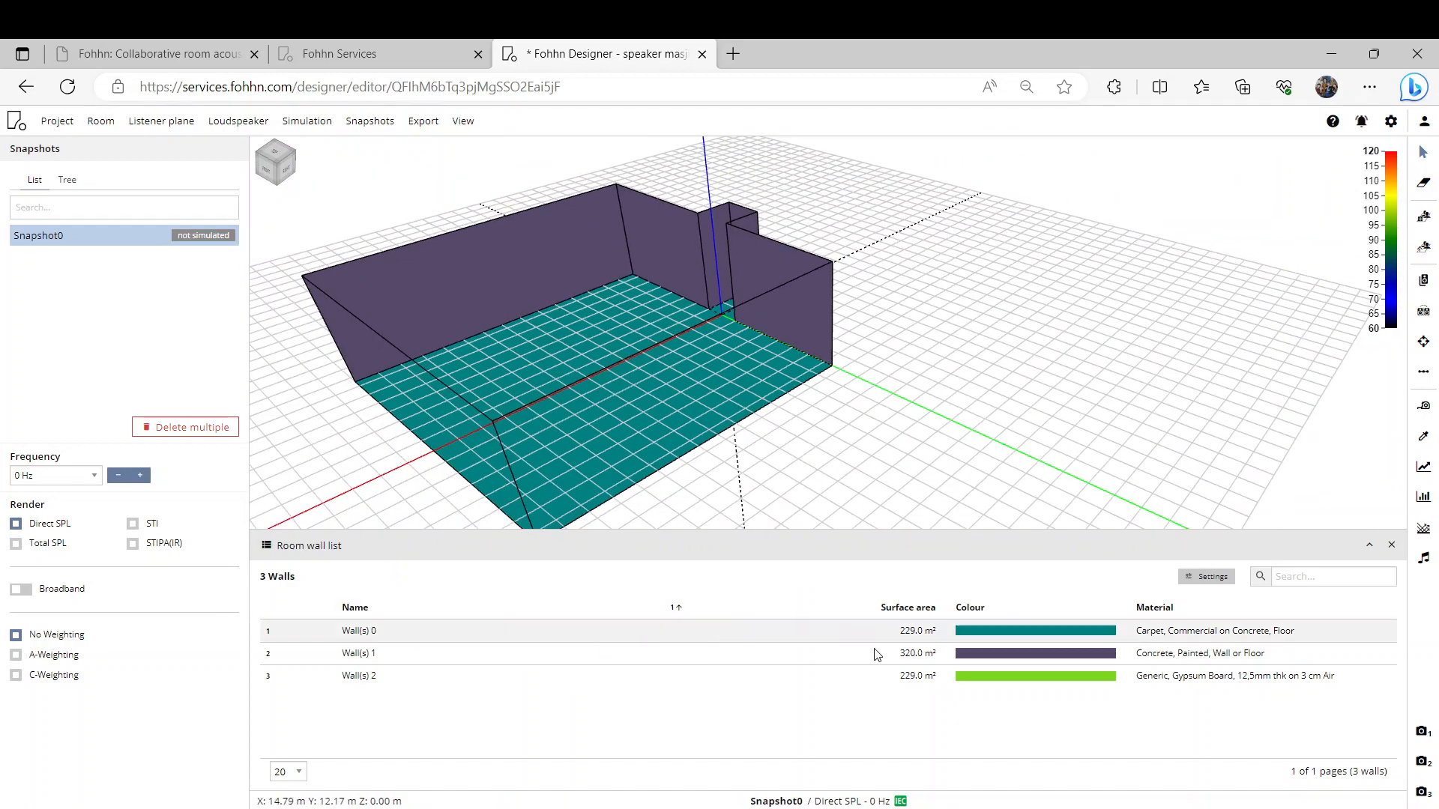
Look through the global and own material databases for Wall(s) 2 without importing a material
{"action": "left_click", "coordinate": [596, 677]}
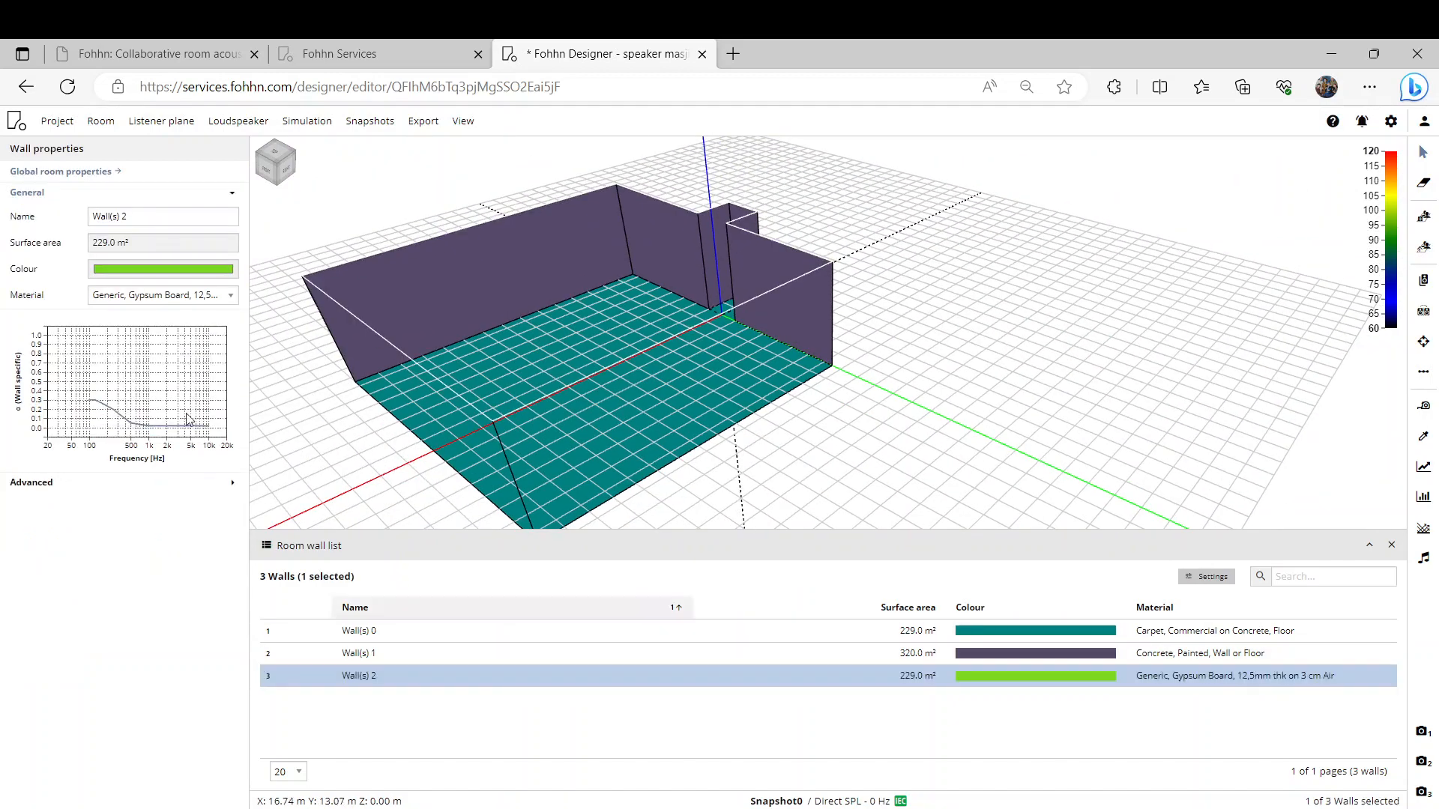
{"action": "left_click", "coordinate": [177, 298]}
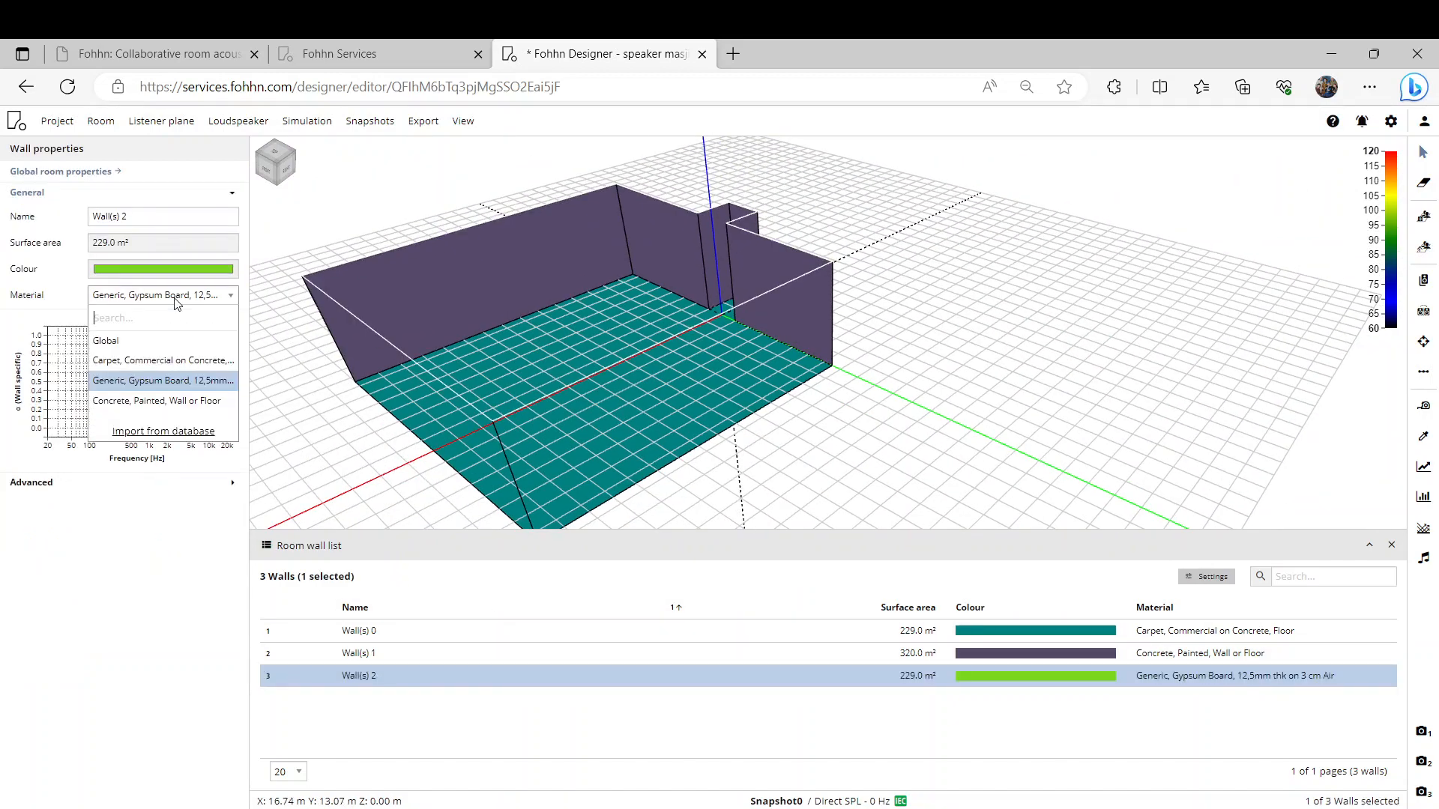
{"action": "left_click", "coordinate": [149, 431]}
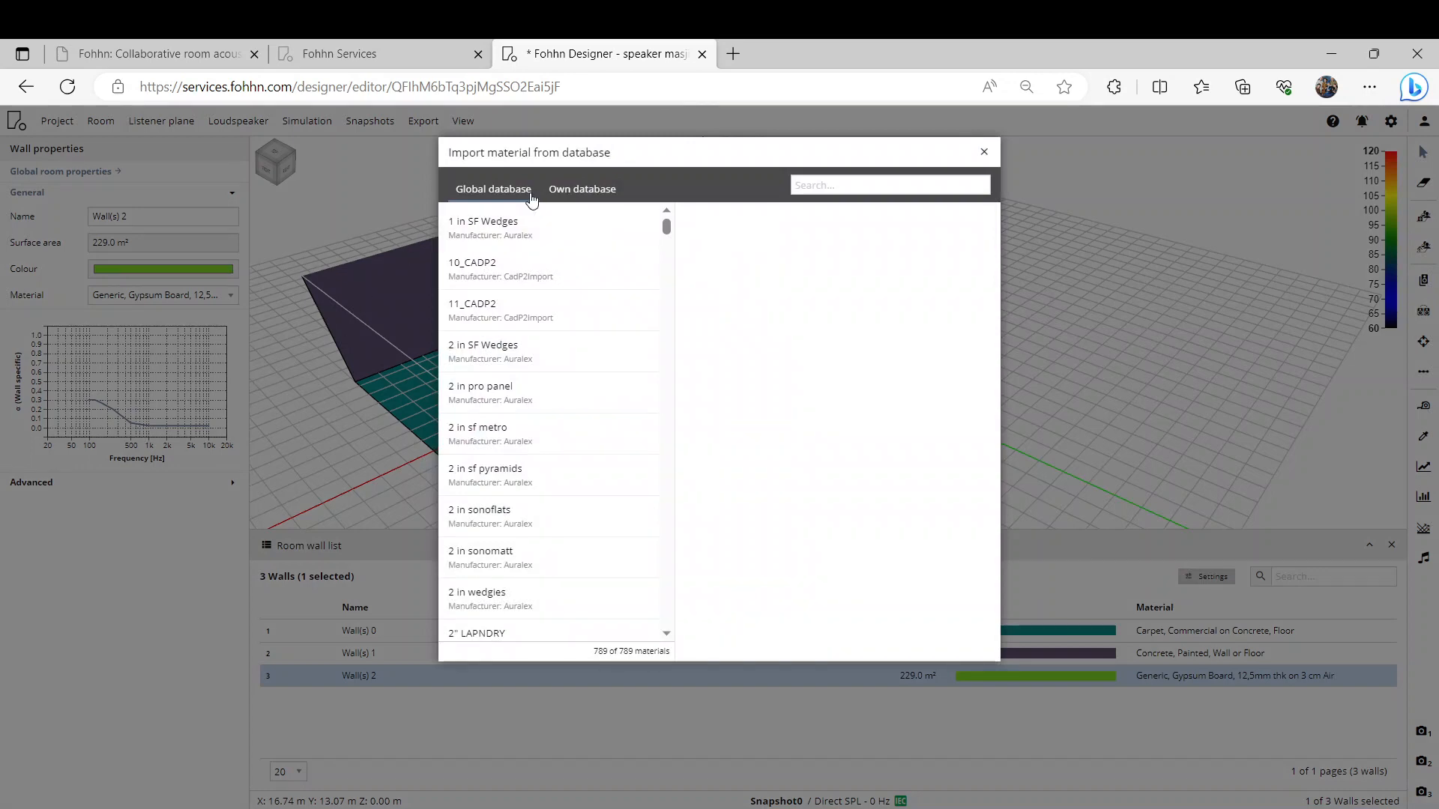
{"action": "left_click", "coordinate": [564, 199]}
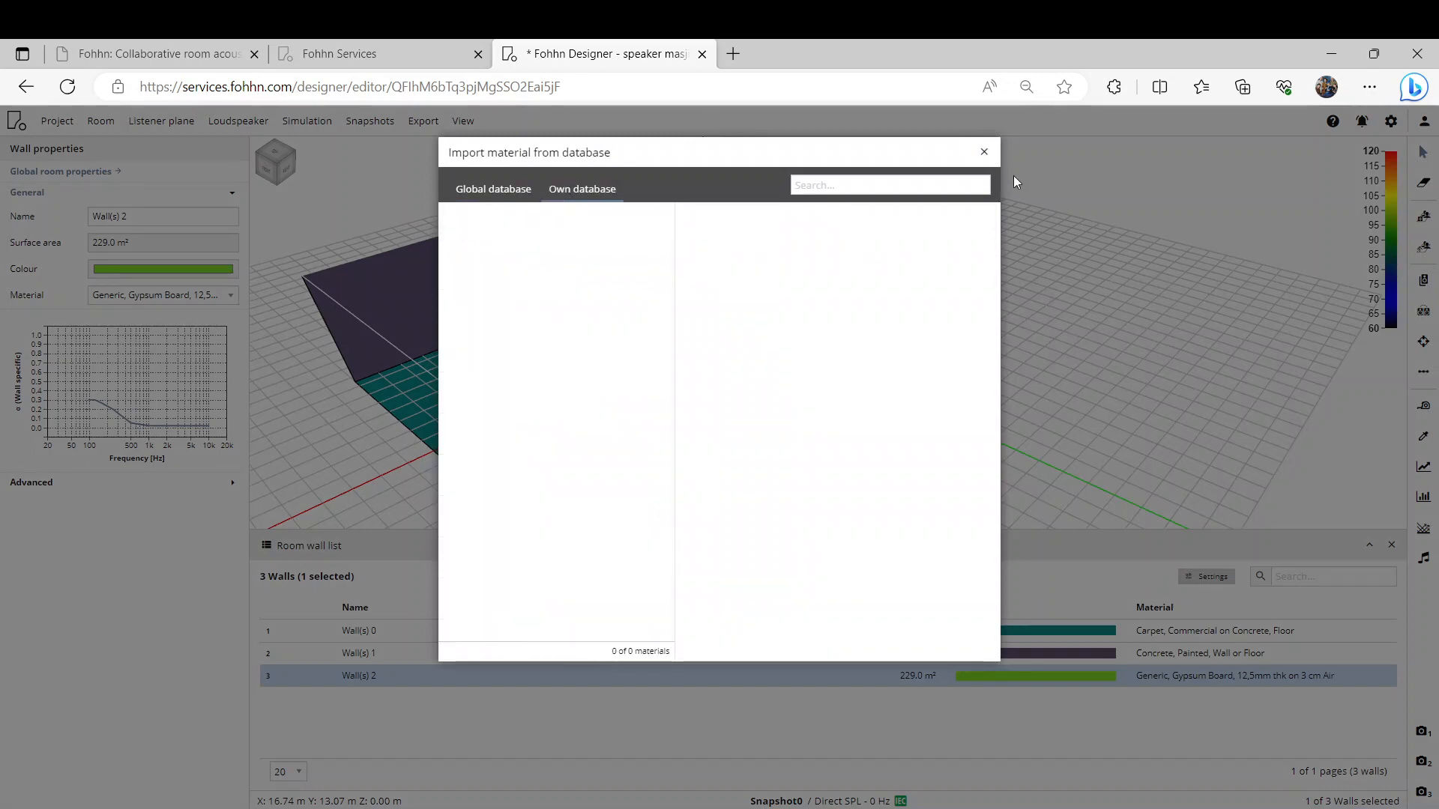
{"action": "left_click", "coordinate": [986, 161]}
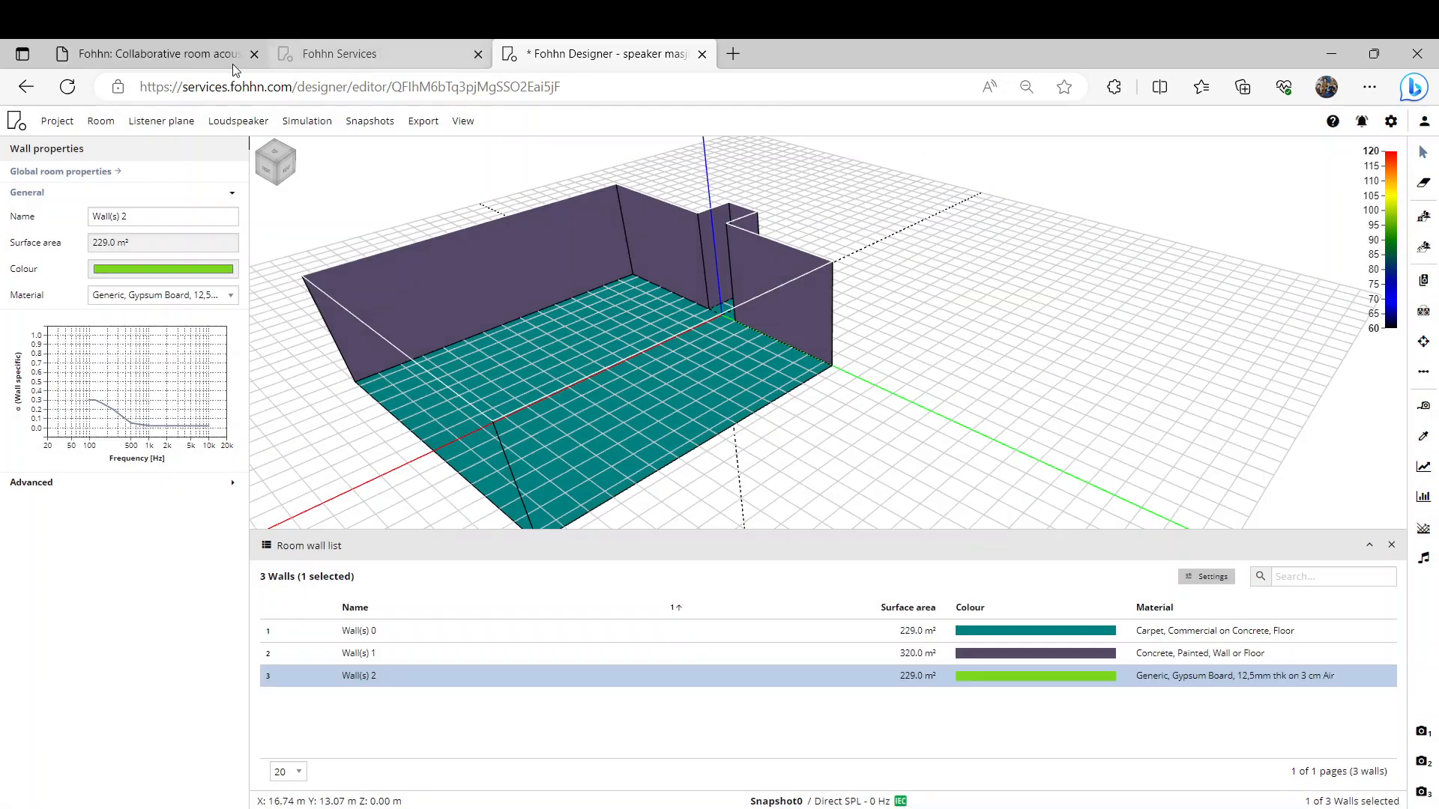
Review the absorption and scattering fields for creating a material in the own database, leaving without saving
{"action": "left_click", "coordinate": [105, 124]}
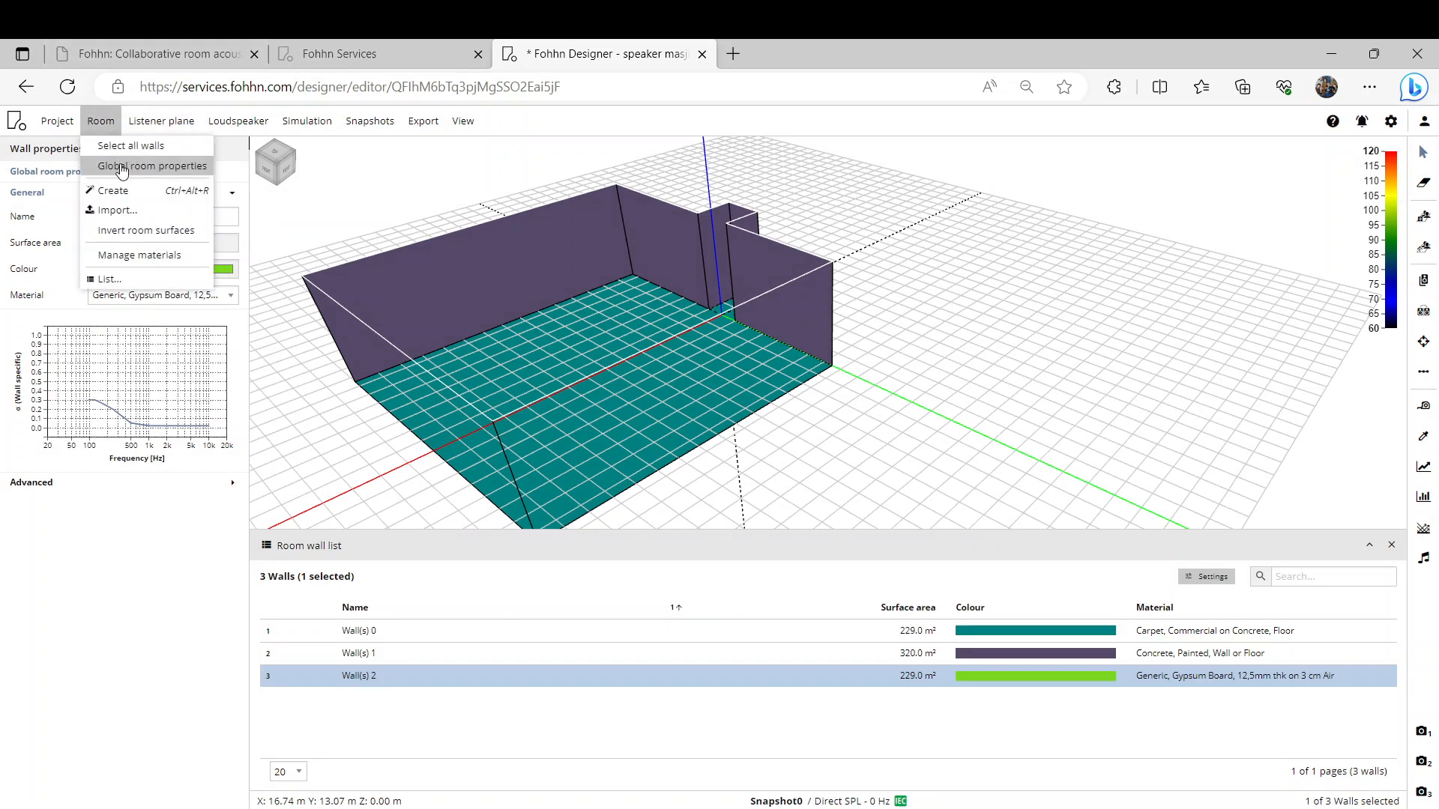
{"action": "left_click", "coordinate": [143, 254]}
{"action": "left_click", "coordinate": [945, 159]}
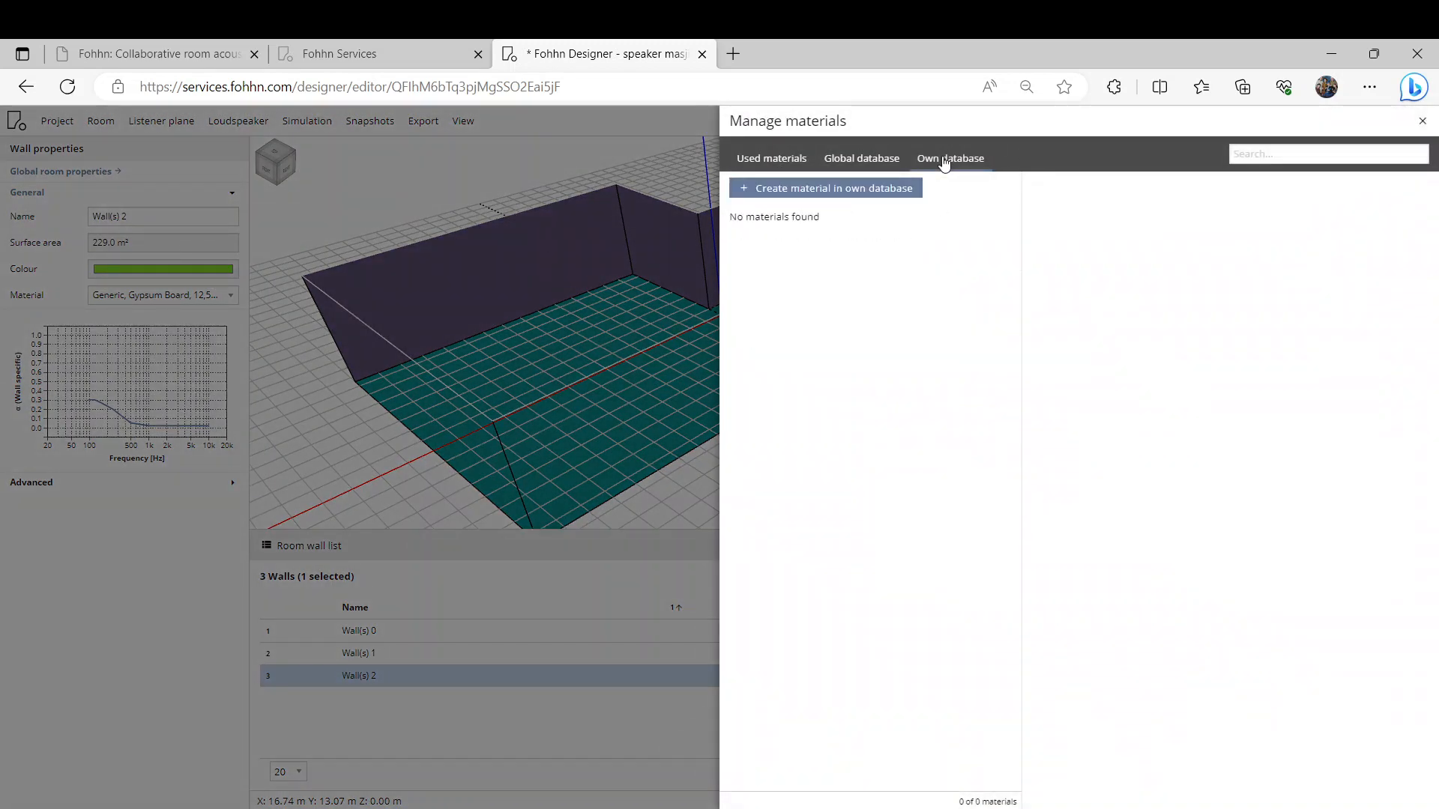
{"action": "left_click", "coordinate": [862, 197]}
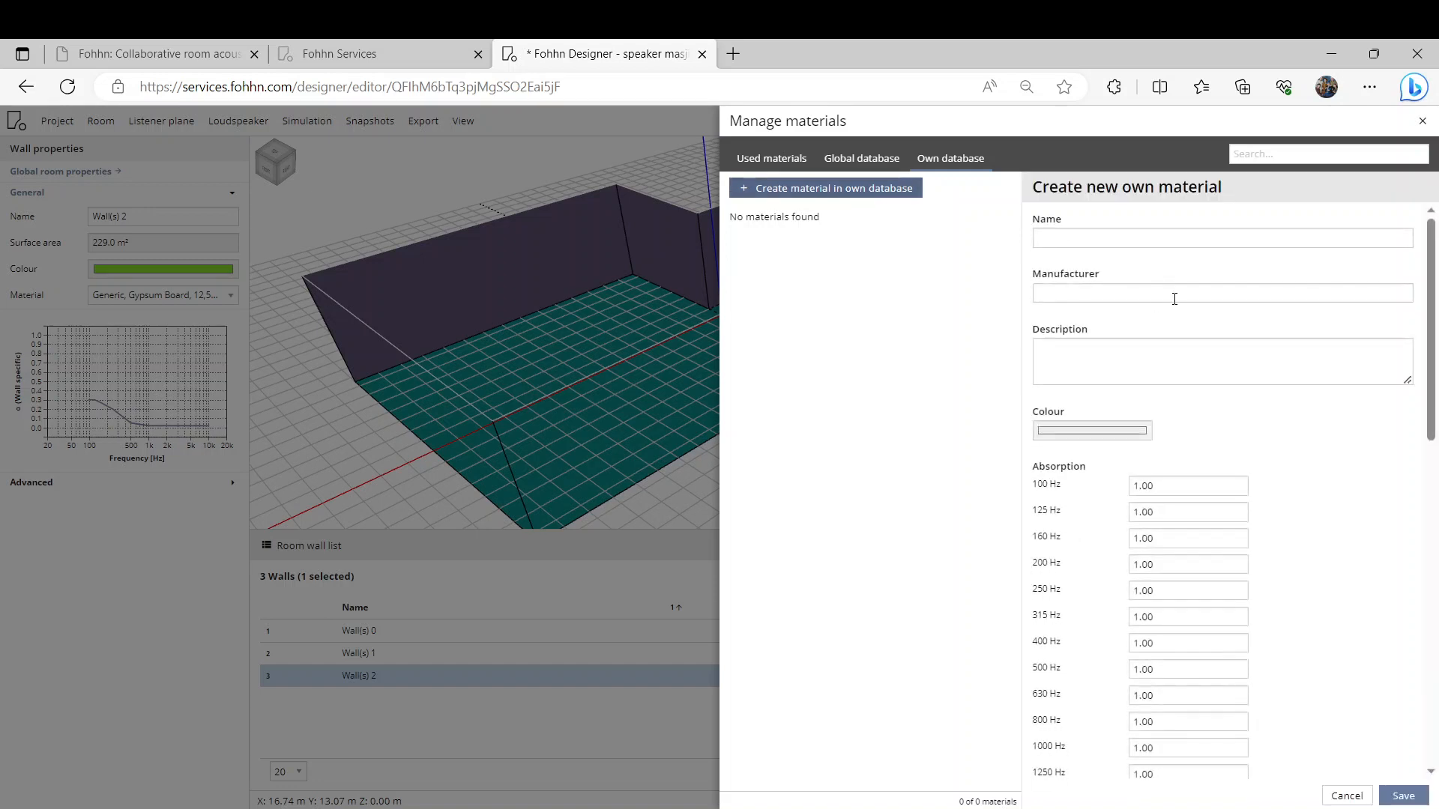
{"action": "scroll", "coordinate": [1258, 633], "scroll_direction": "down", "scroll_amount": 10}
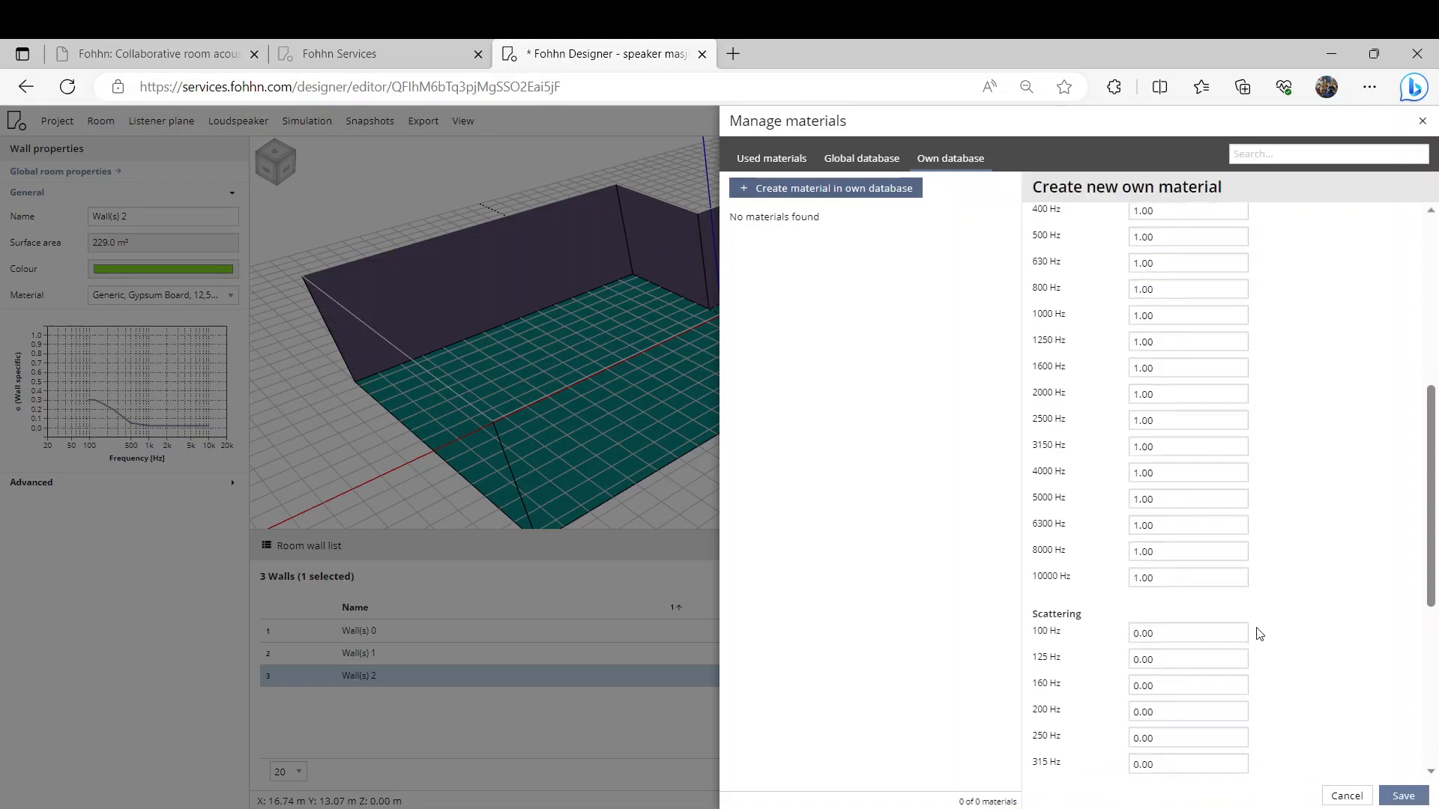
{"action": "scroll", "coordinate": [1258, 634], "scroll_direction": "down", "scroll_amount": 2}
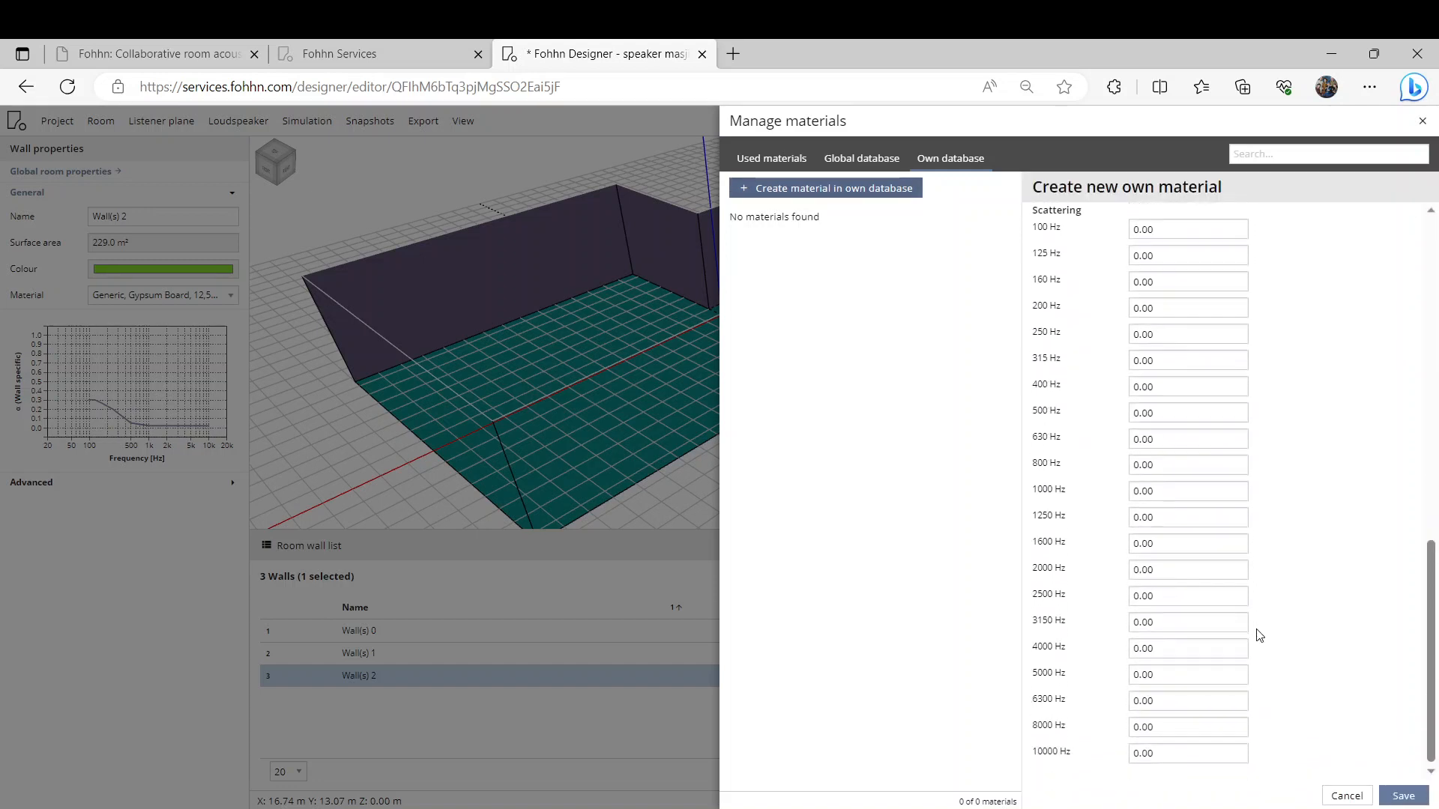
{"action": "scroll", "coordinate": [1258, 633], "scroll_direction": "up", "scroll_amount": 12}
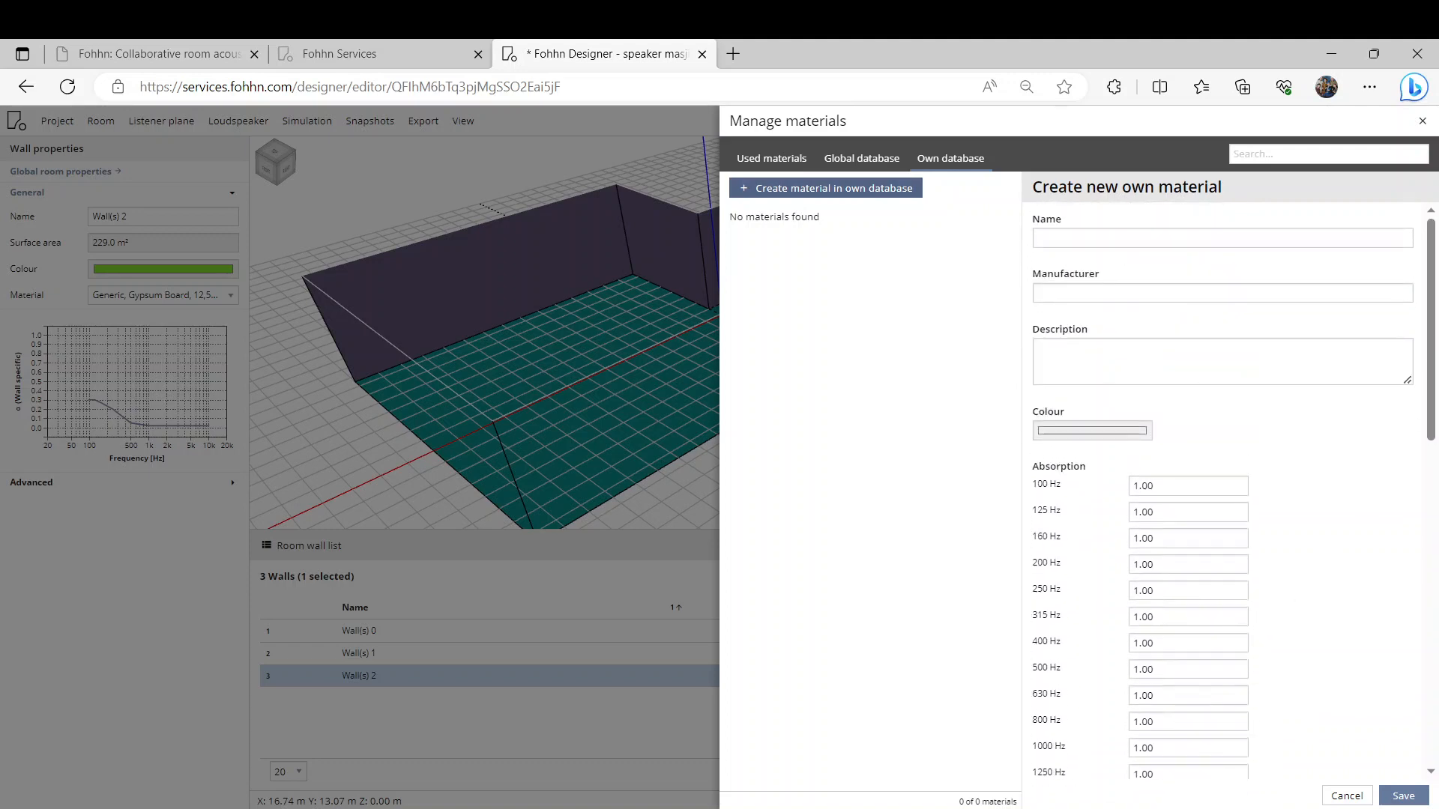
{"action": "left_click", "coordinate": [1423, 122]}
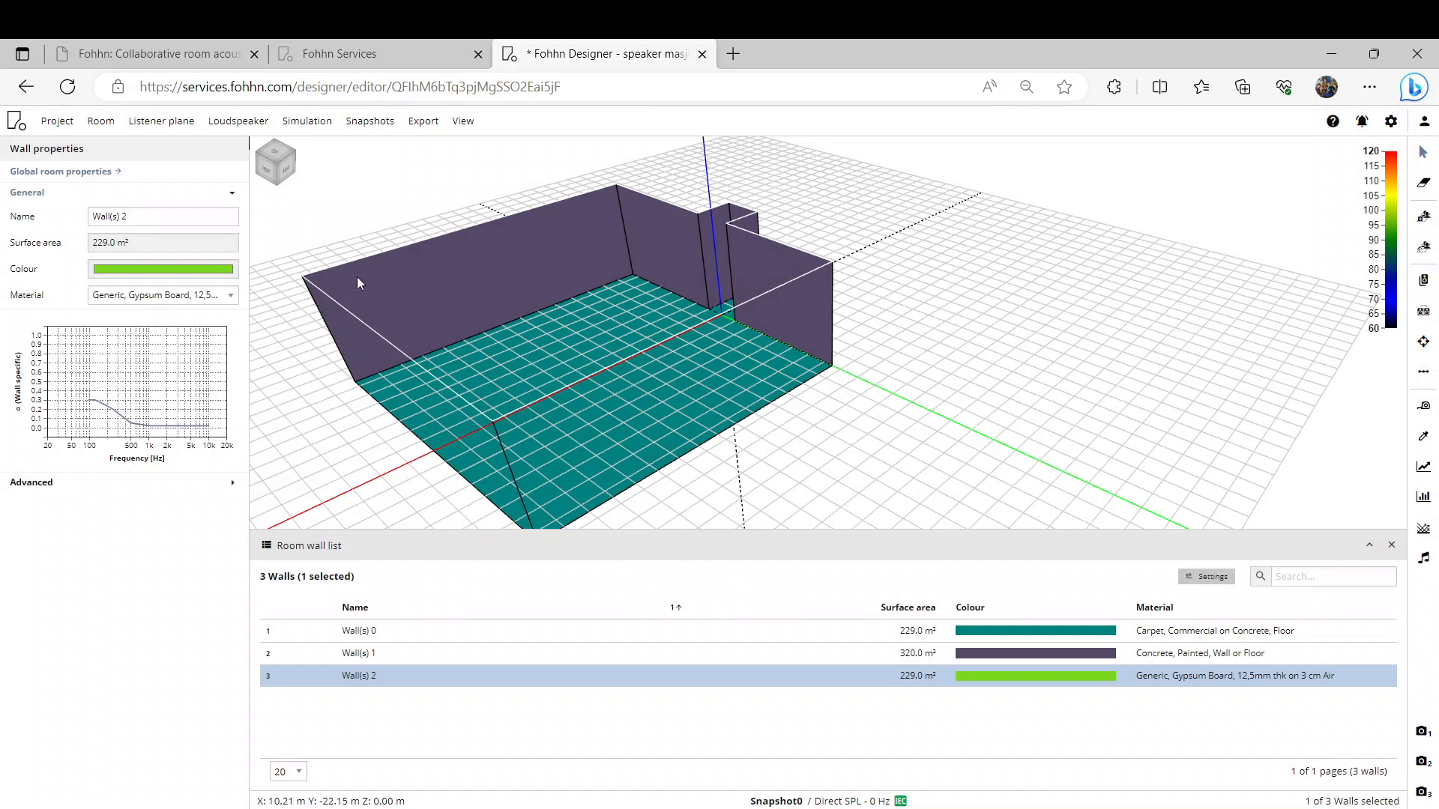
Raise the transparency of the whole room slightly in the global room properties
{"action": "left_click", "coordinate": [110, 118]}
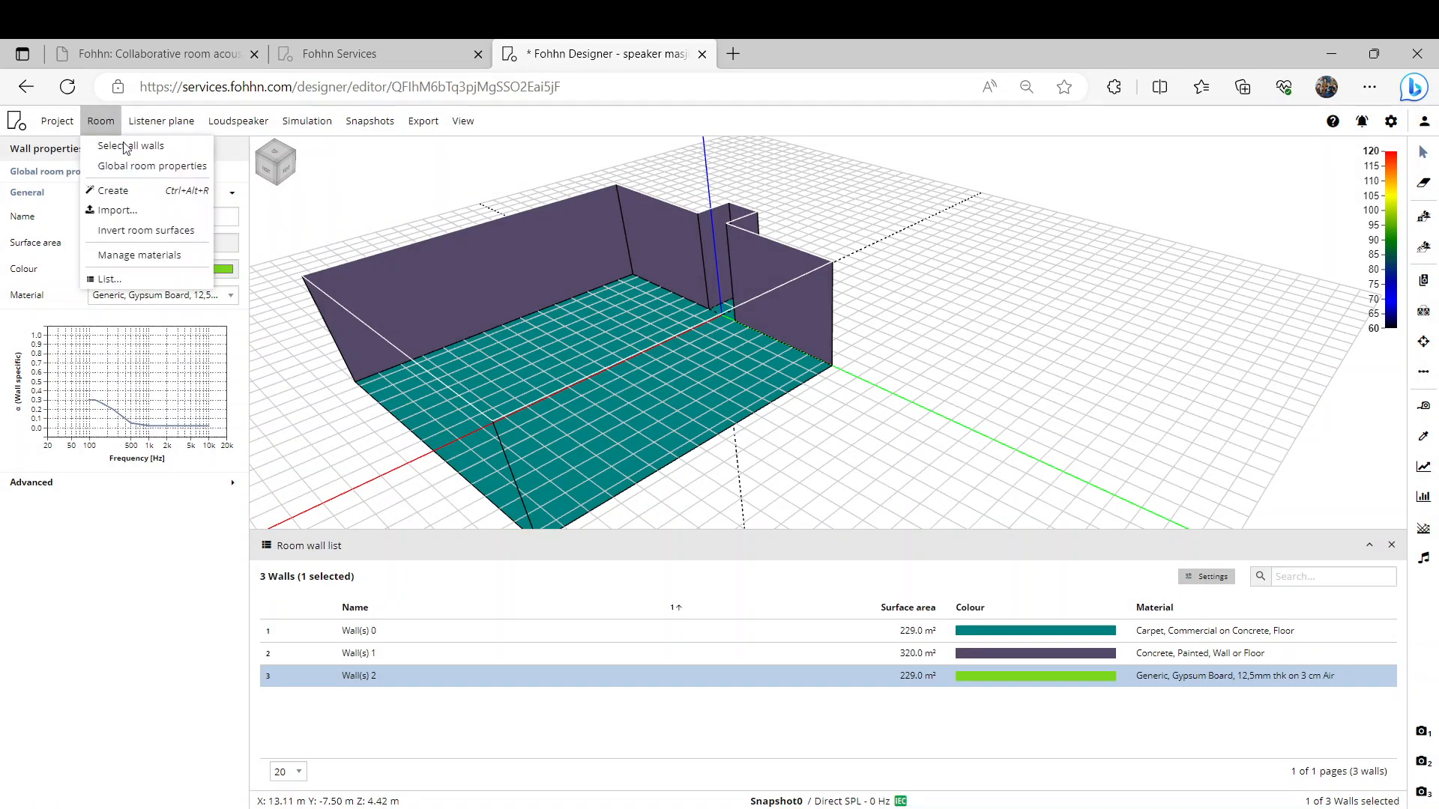
{"action": "left_click", "coordinate": [134, 167]}
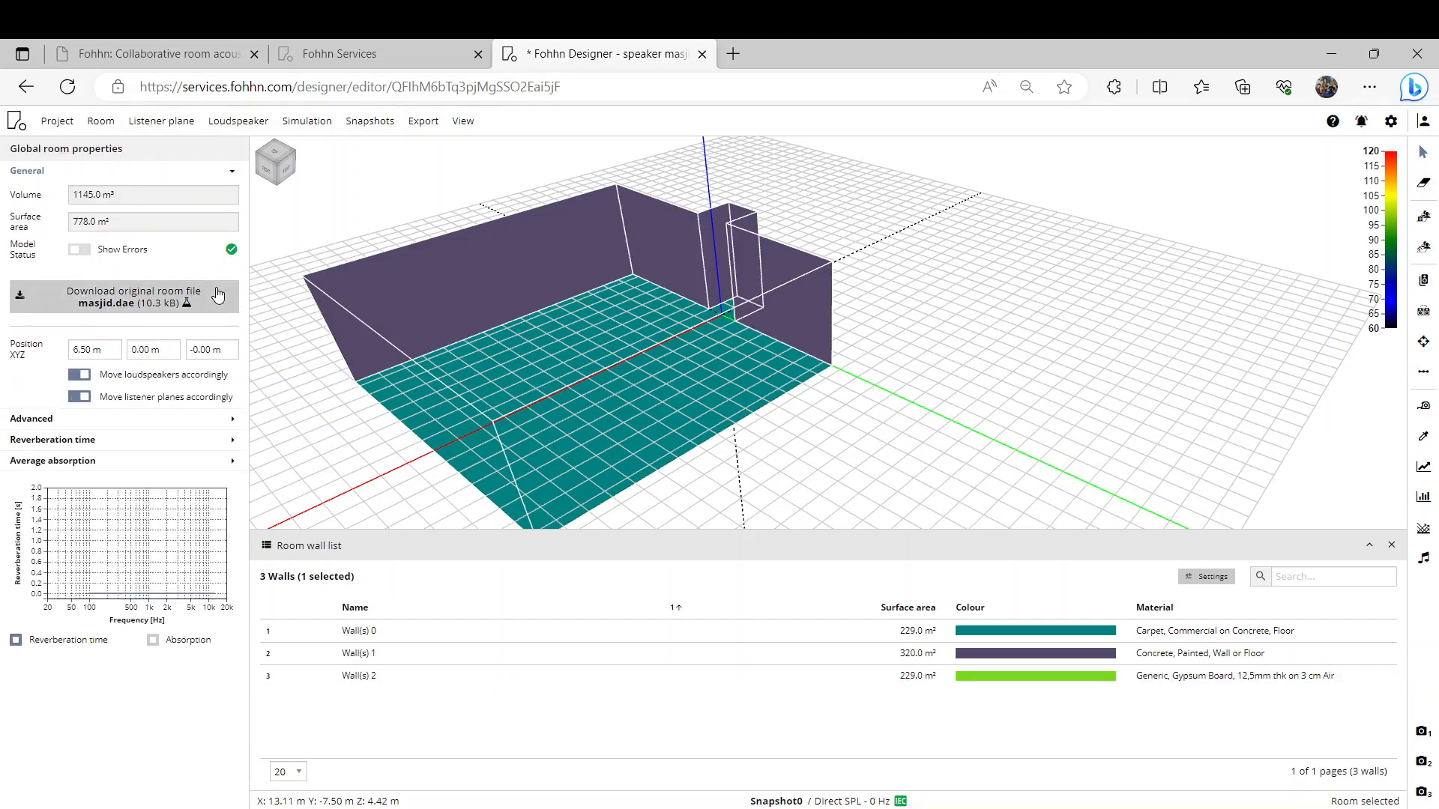
{"action": "left_click", "coordinate": [136, 421]}
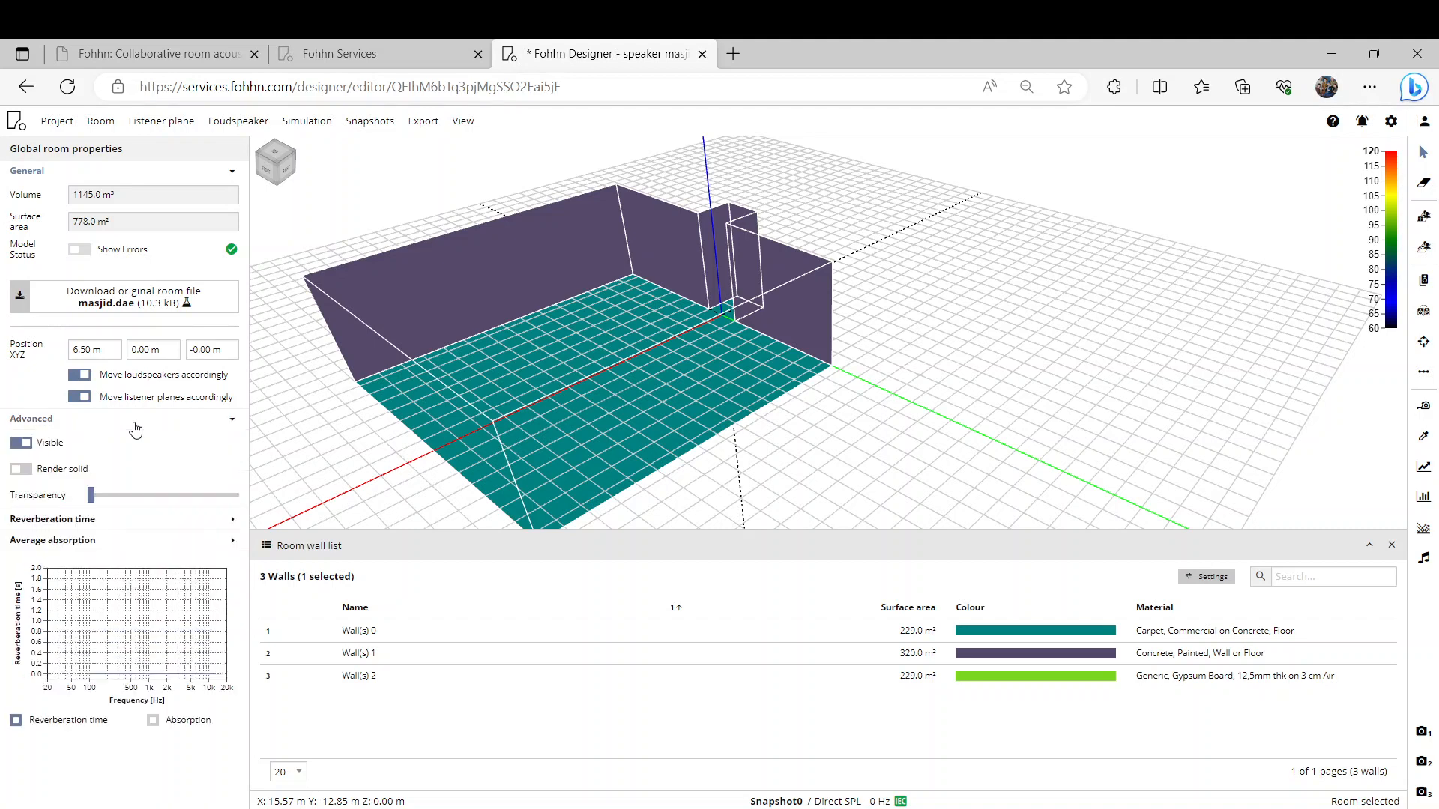
{"action": "mouse_move", "coordinate": [92, 495]}
{"action": "left_mouse_down"}
{"action": "mouse_move", "coordinate": [140, 495]}
{"action": "mouse_move", "coordinate": [61, 498]}
{"action": "mouse_move", "coordinate": [115, 495]}
{"action": "left_mouse_up"}
{"action": "left_click_drag", "start_coordinate": [477, 426], "coordinate": [584, 322]}
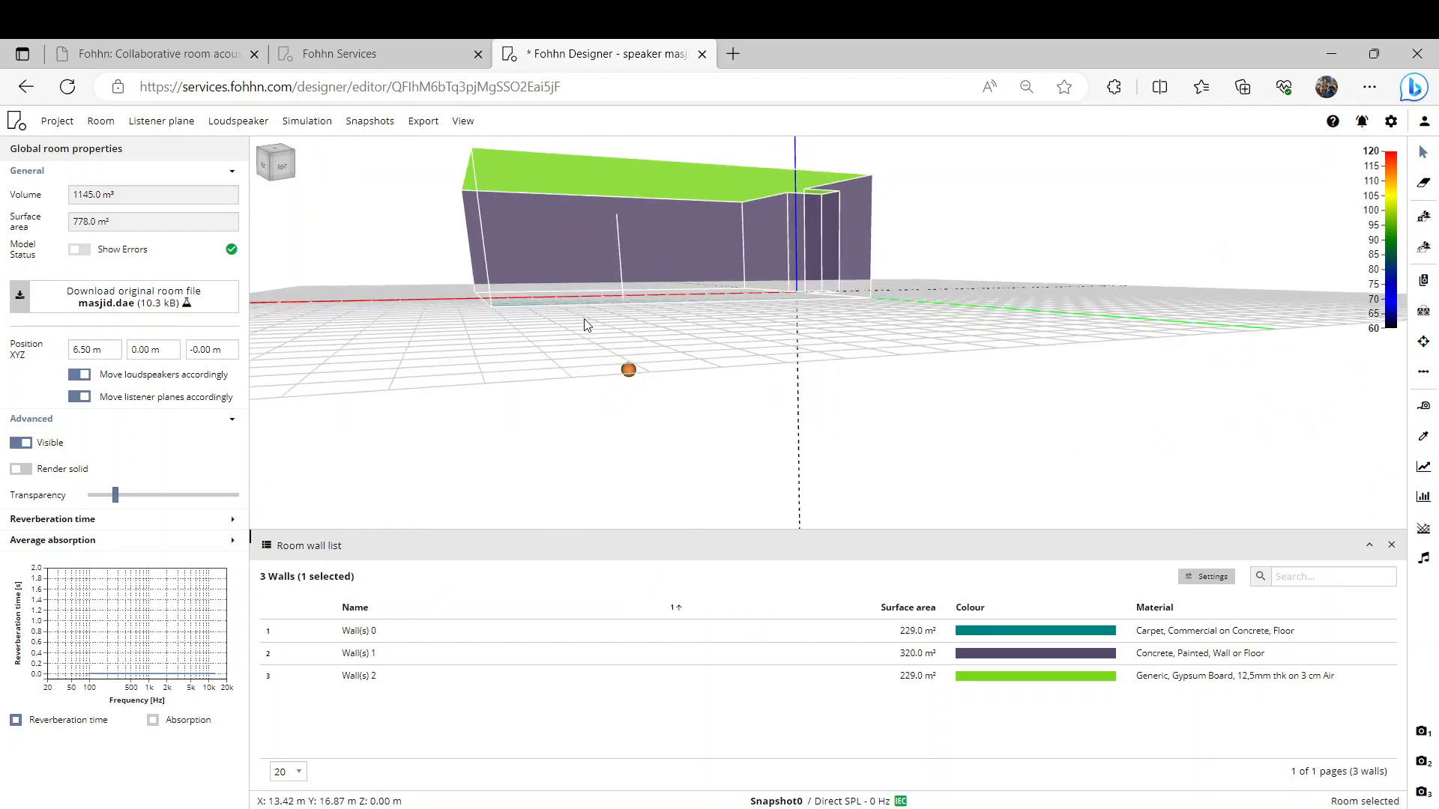
Switch the room's reverberation time from measured values to calculation from the wall materials
{"action": "left_click", "coordinate": [122, 523]}
{"action": "scroll", "coordinate": [167, 412], "scroll_direction": "down", "scroll_amount": 2}
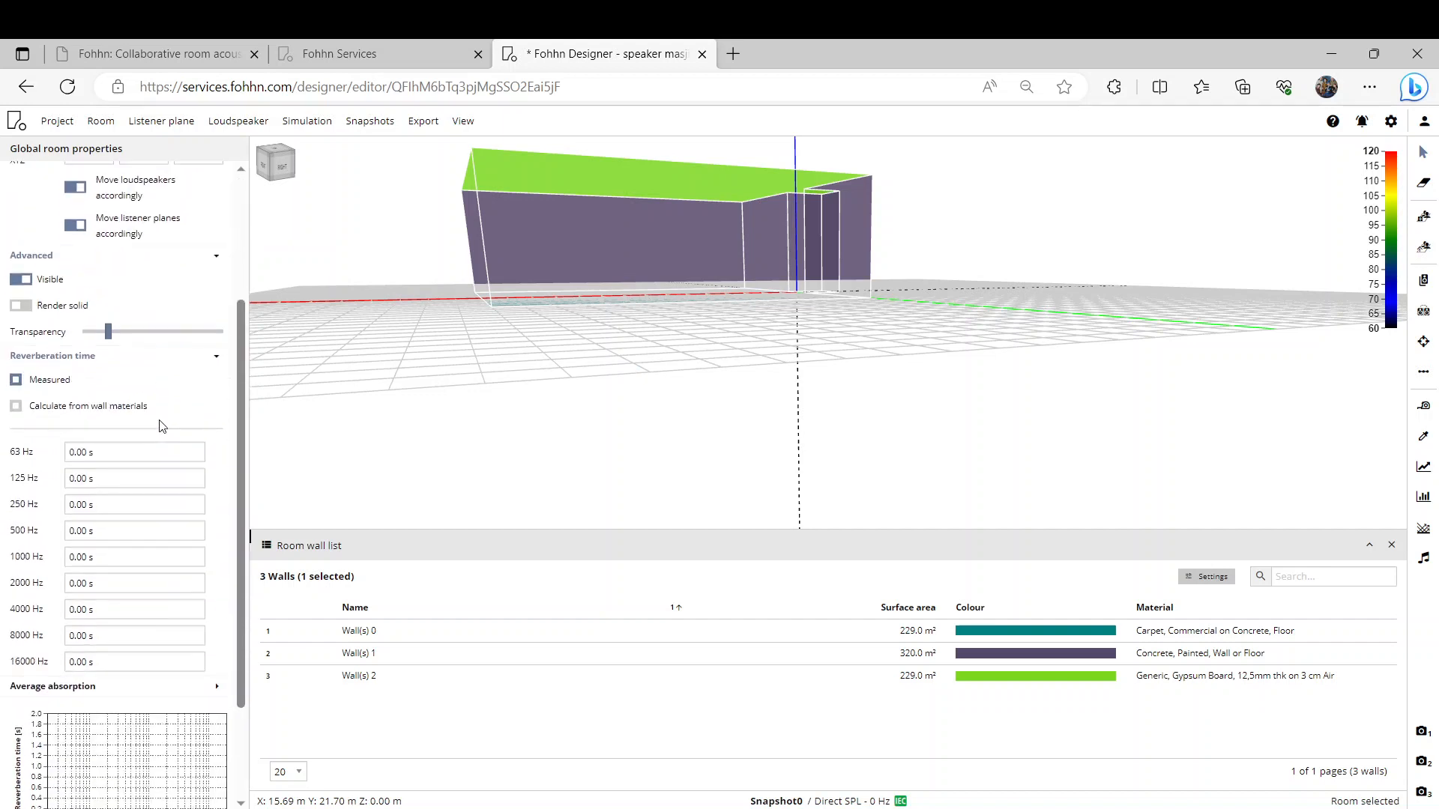
{"action": "left_click", "coordinate": [47, 411]}
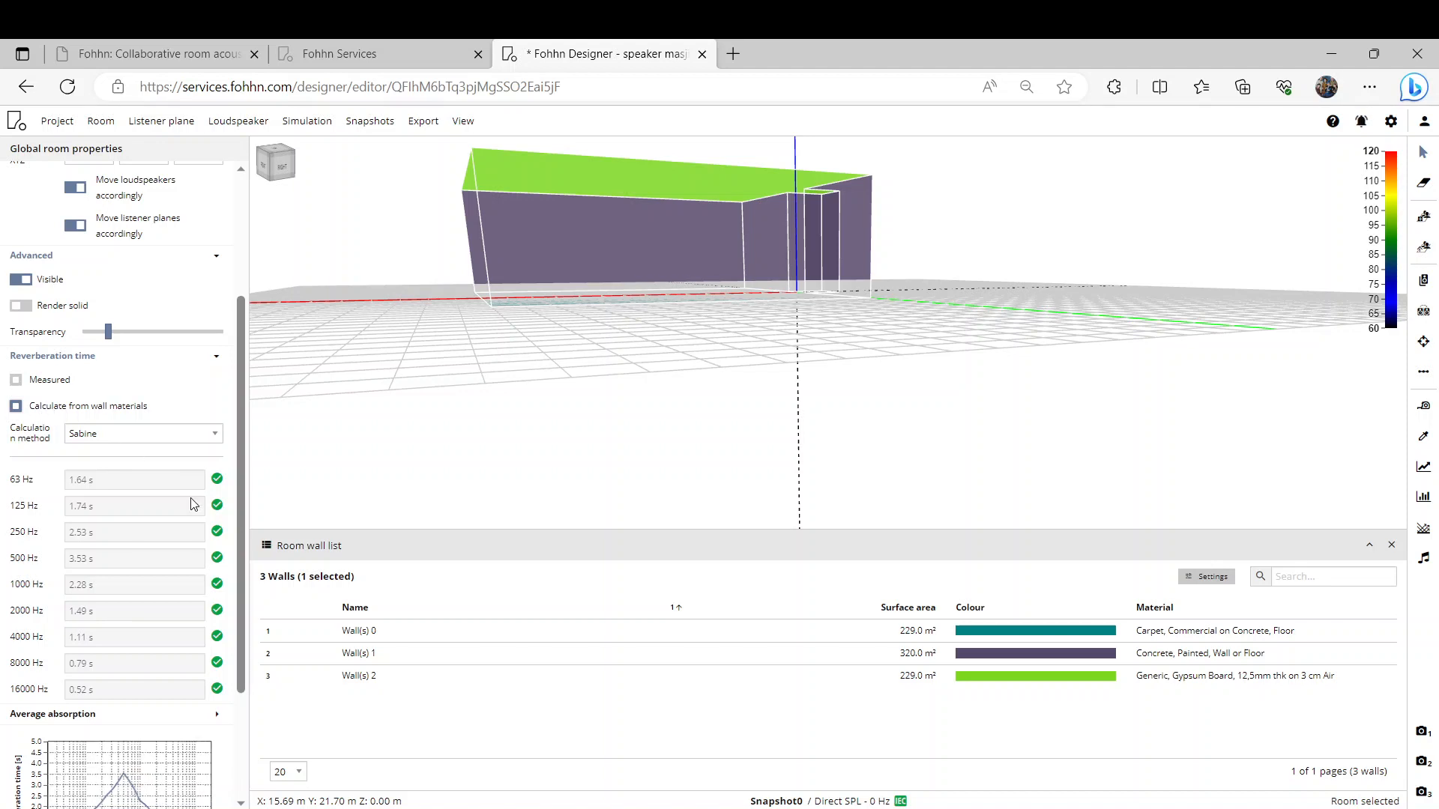
Review the room's reverberation time and average absorption graphs, ending on the reverberation time curve
{"action": "left_click_drag", "start_coordinate": [237, 496], "coordinate": [277, 504]}
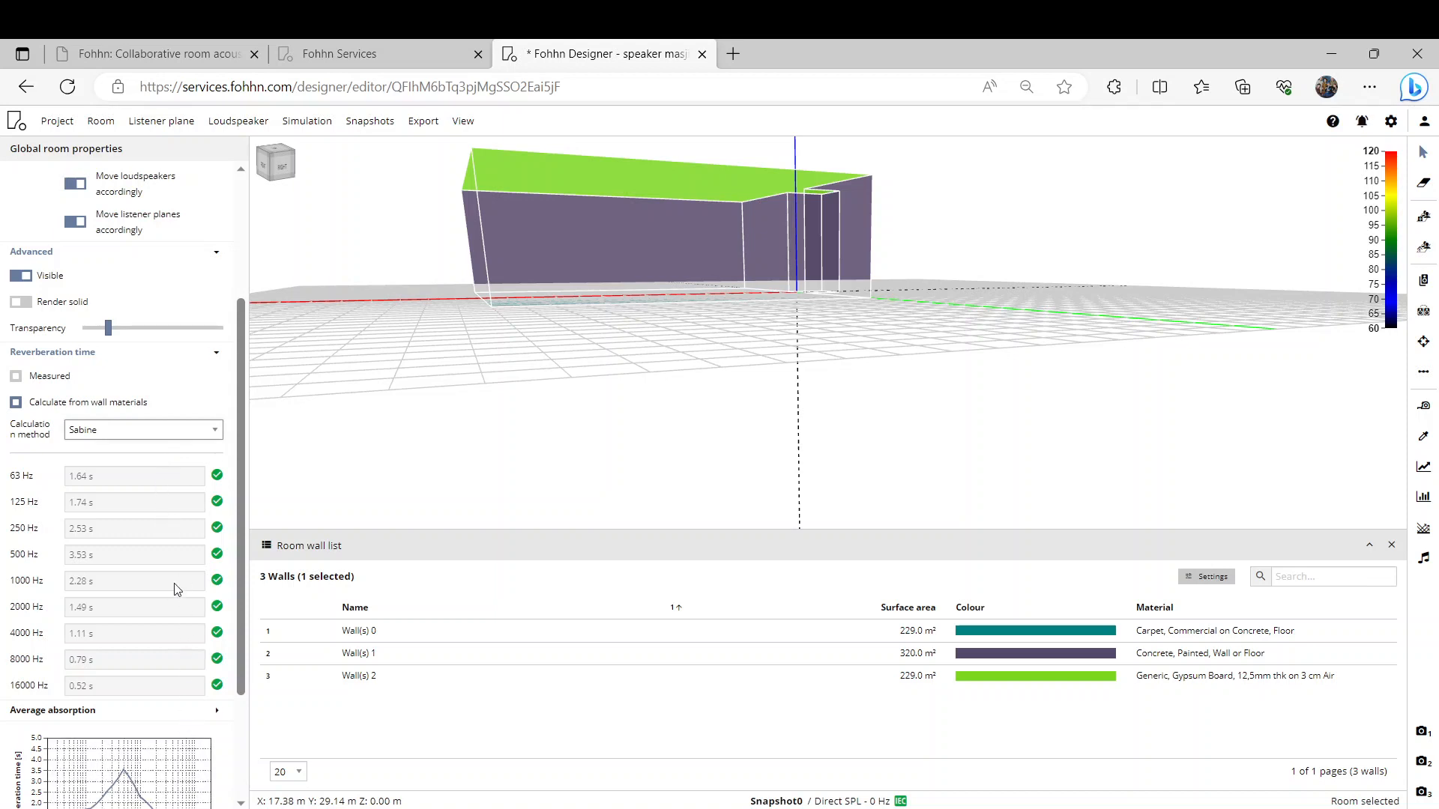
{"action": "left_click_drag", "start_coordinate": [241, 438], "coordinate": [233, 605]}
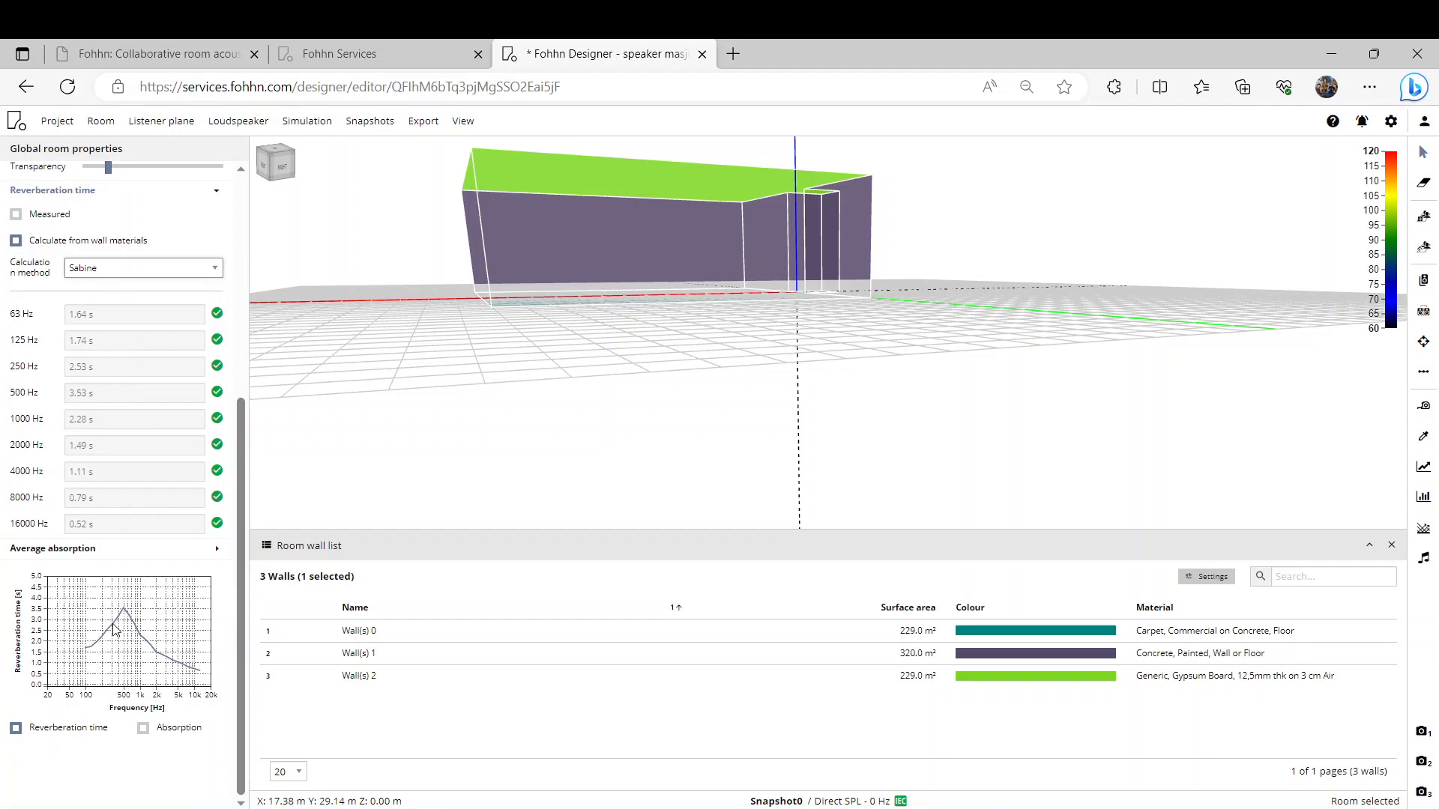
{"action": "left_click", "coordinate": [142, 729]}
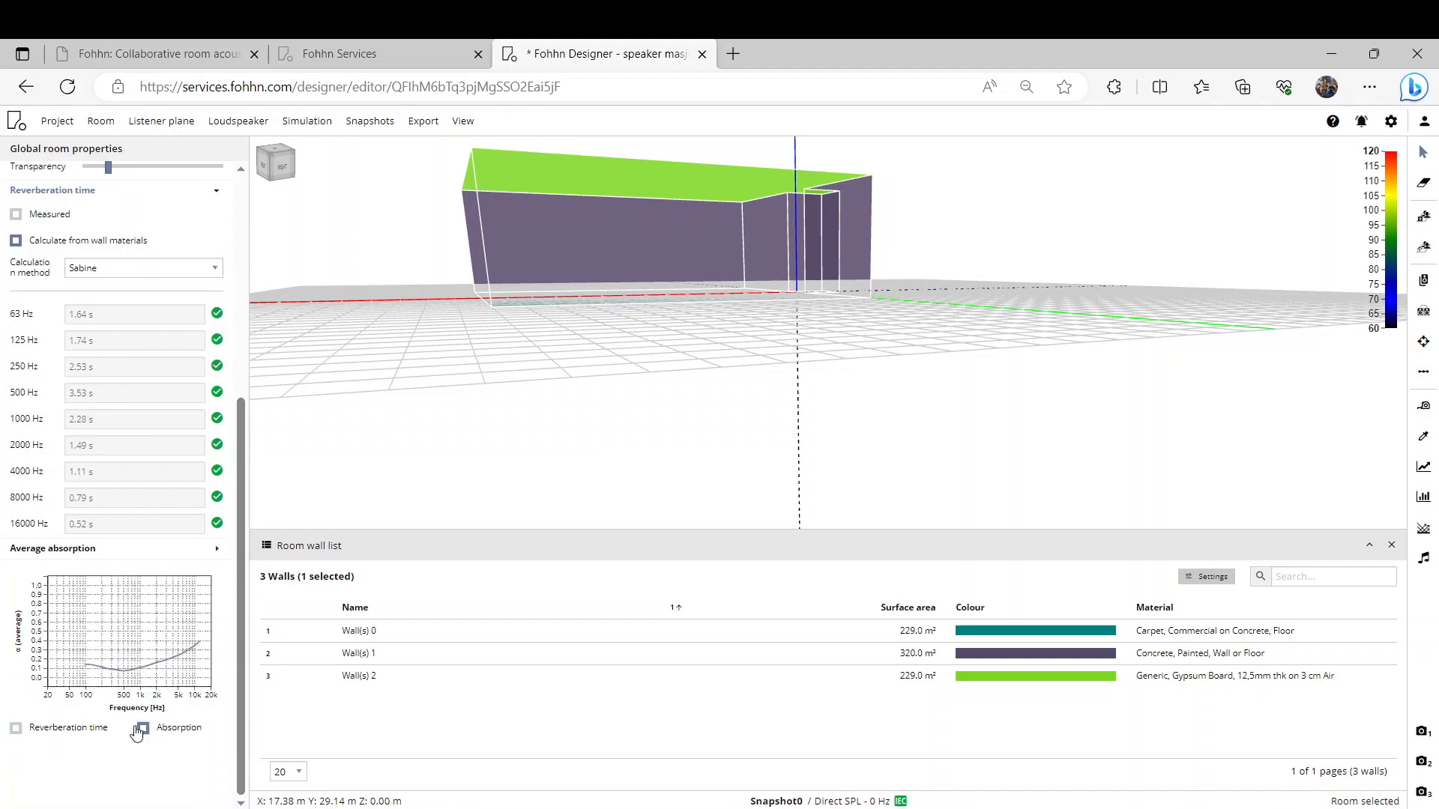
{"action": "left_click", "coordinate": [18, 731]}
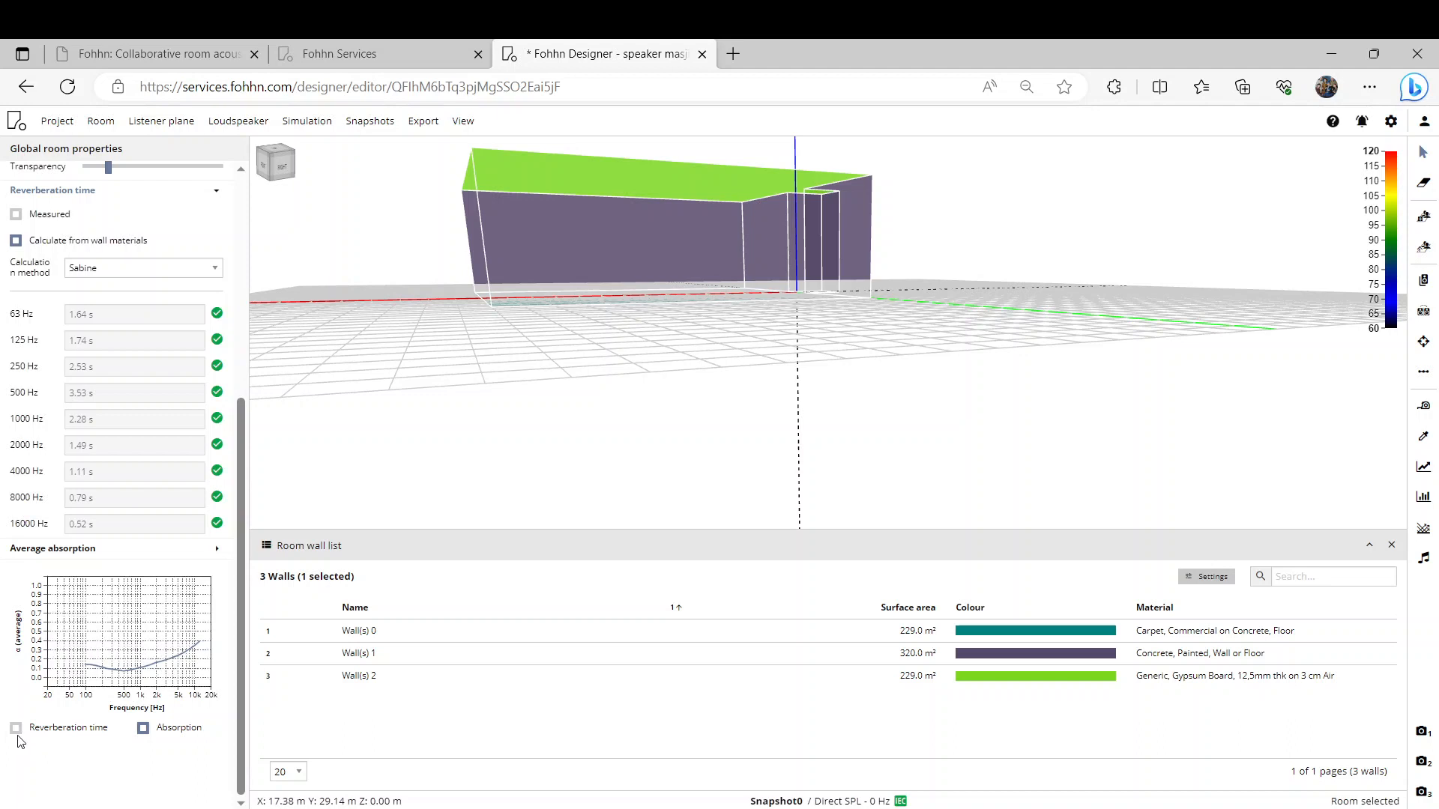
{"action": "left_click", "coordinate": [16, 730]}
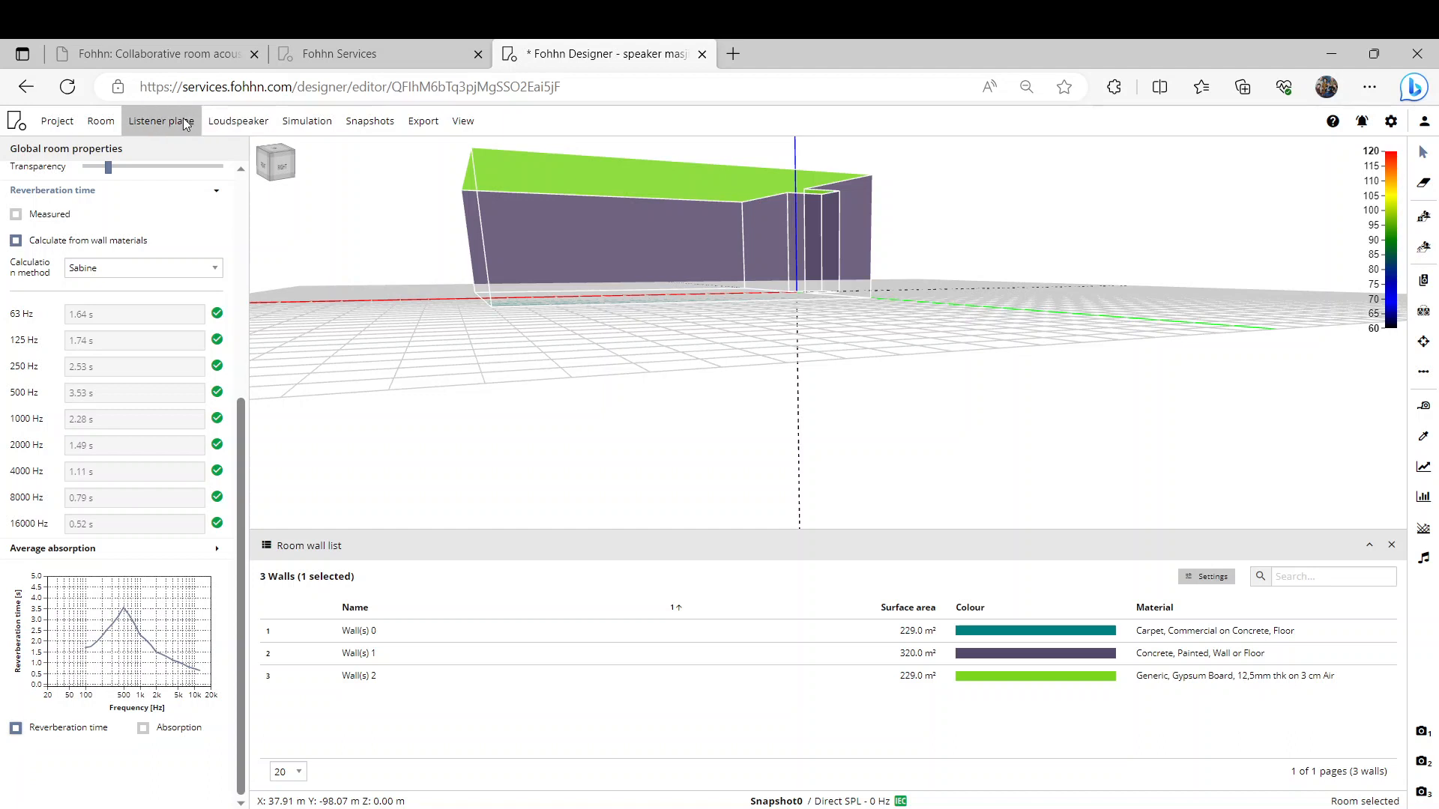
Start adding a loudspeaker and browse the LX-10 ASX, LX-20 ASX, LX-60 ASX, AT-05 and AT-061 models
{"action": "left_click", "coordinate": [212, 124]}
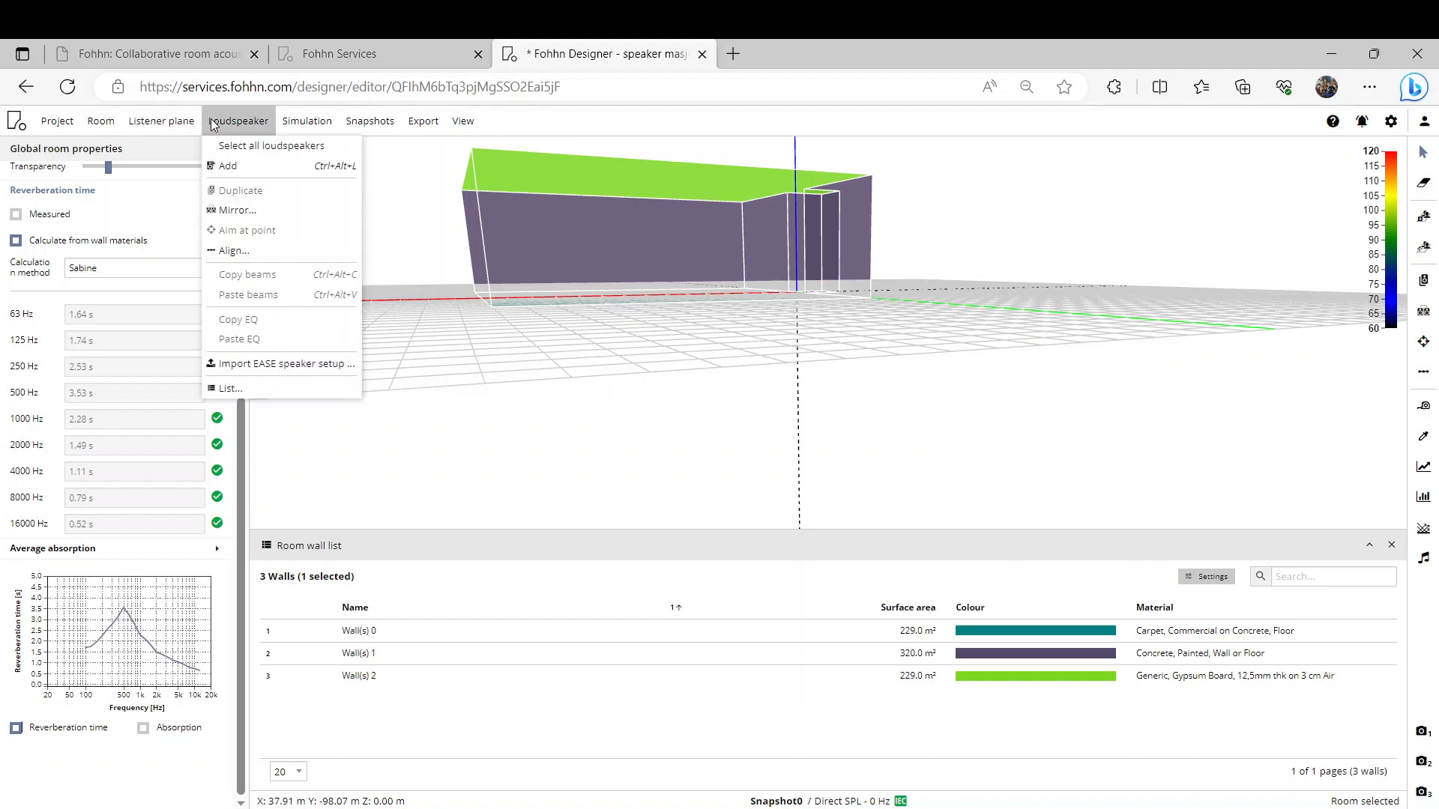
{"action": "left_click", "coordinate": [228, 166]}
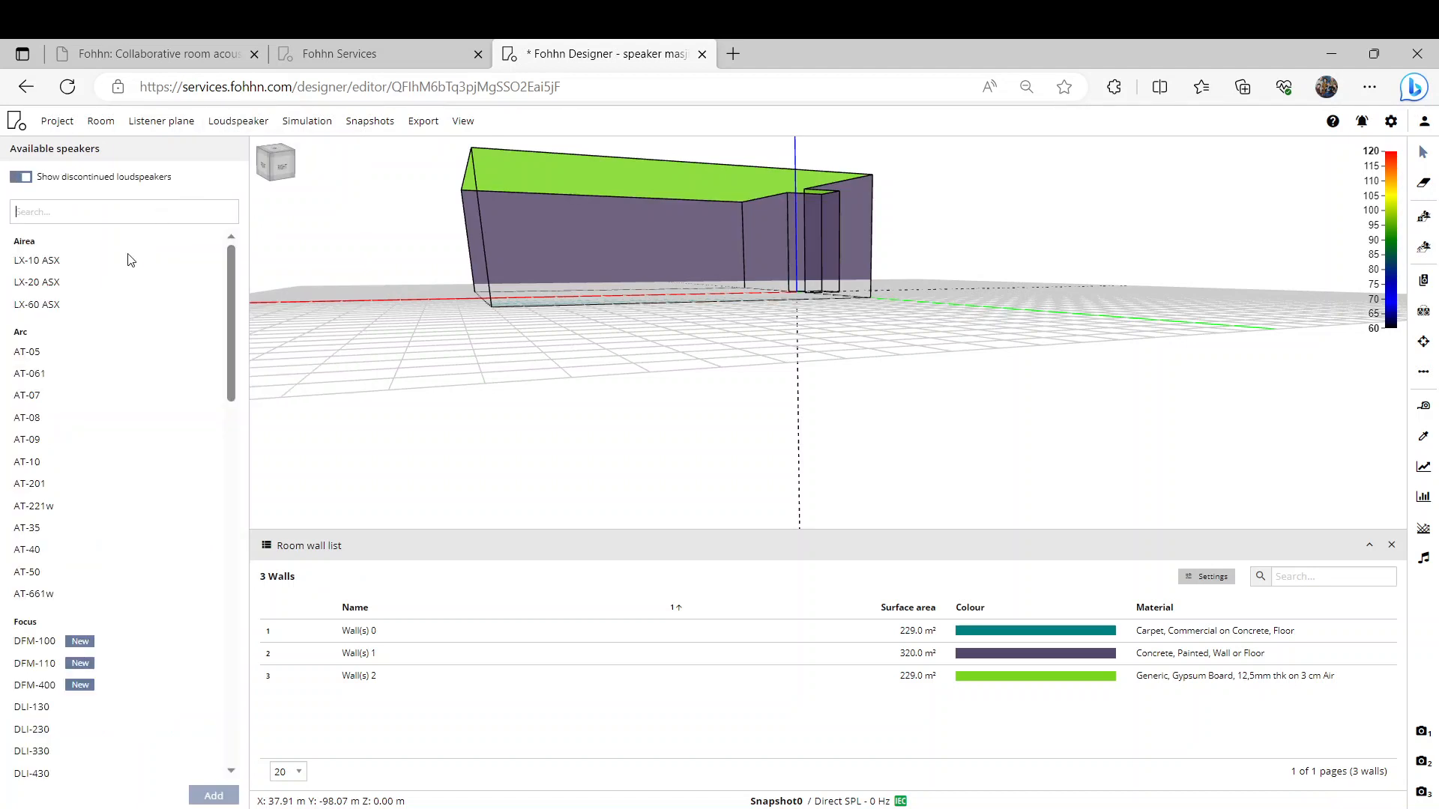
{"action": "left_click", "coordinate": [118, 266]}
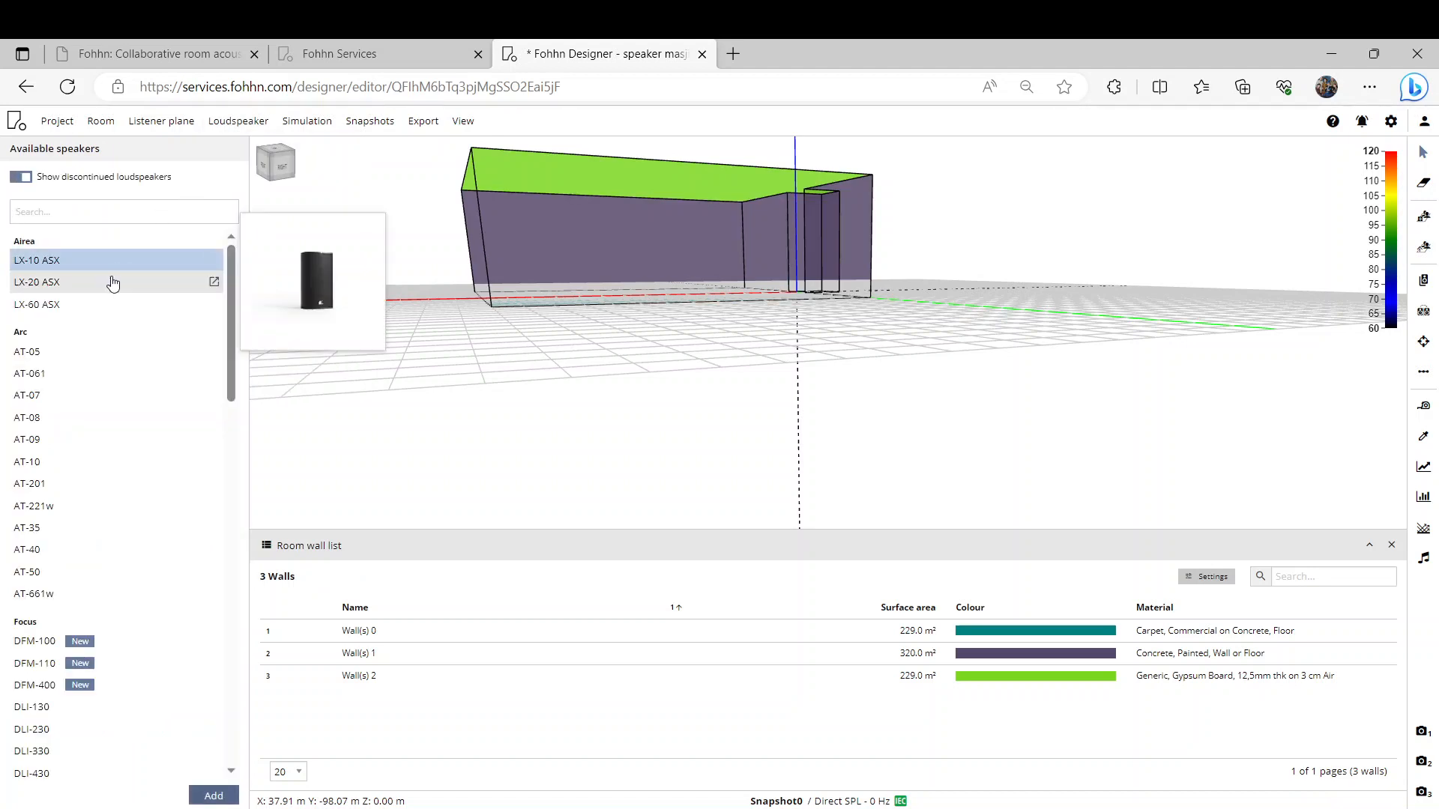
{"action": "left_click", "coordinate": [107, 284]}
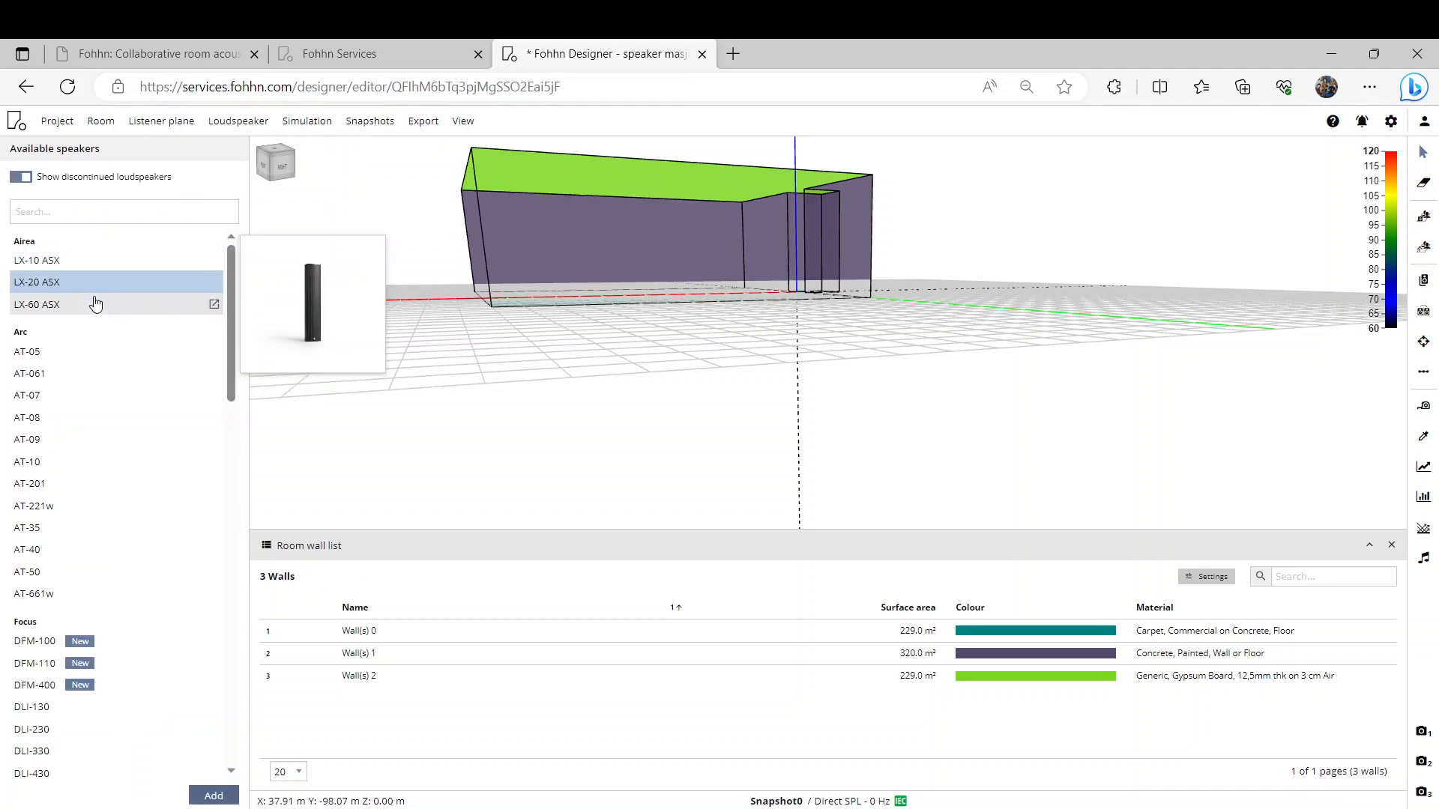
{"action": "left_click", "coordinate": [95, 303]}
{"action": "left_click", "coordinate": [86, 357]}
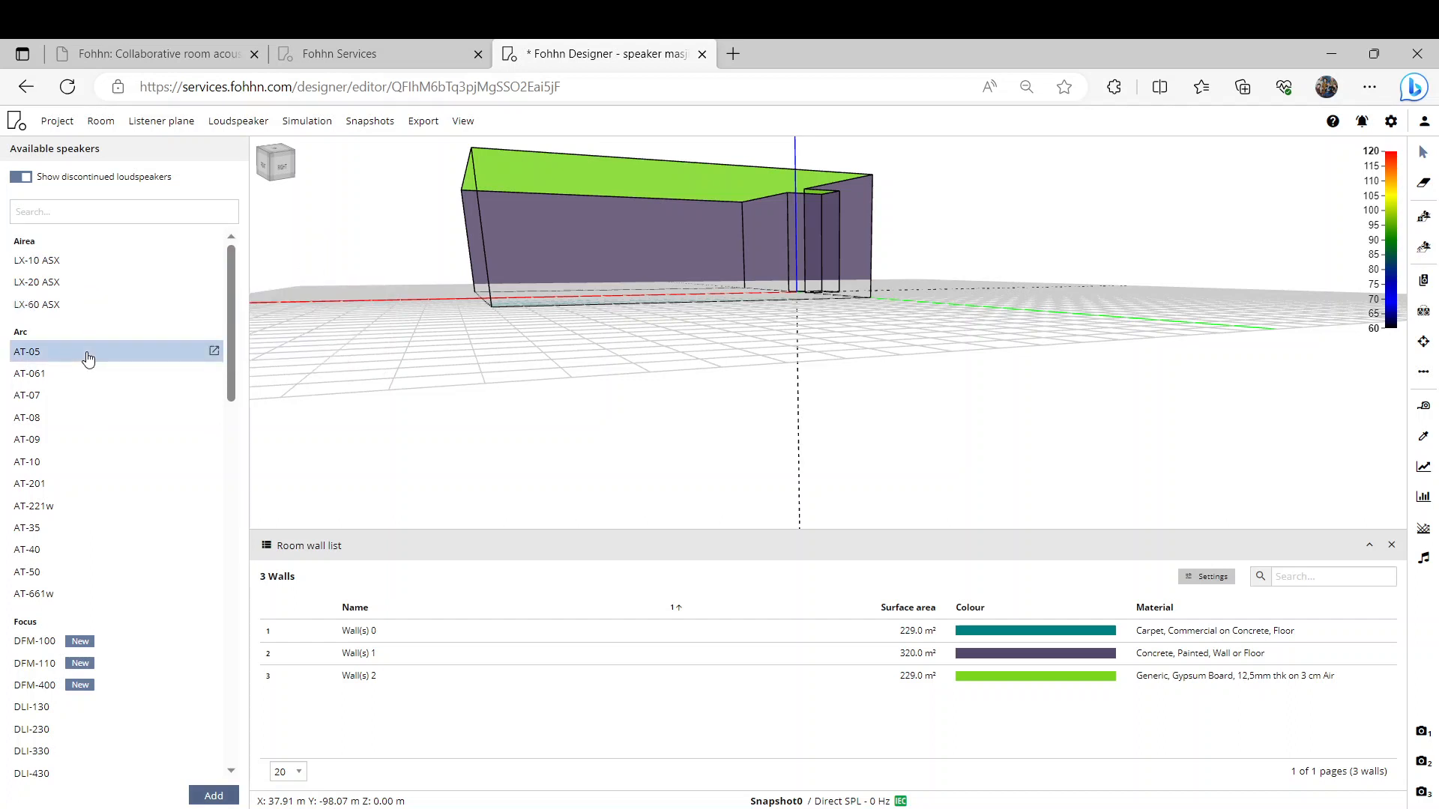
{"action": "left_click", "coordinate": [89, 374]}
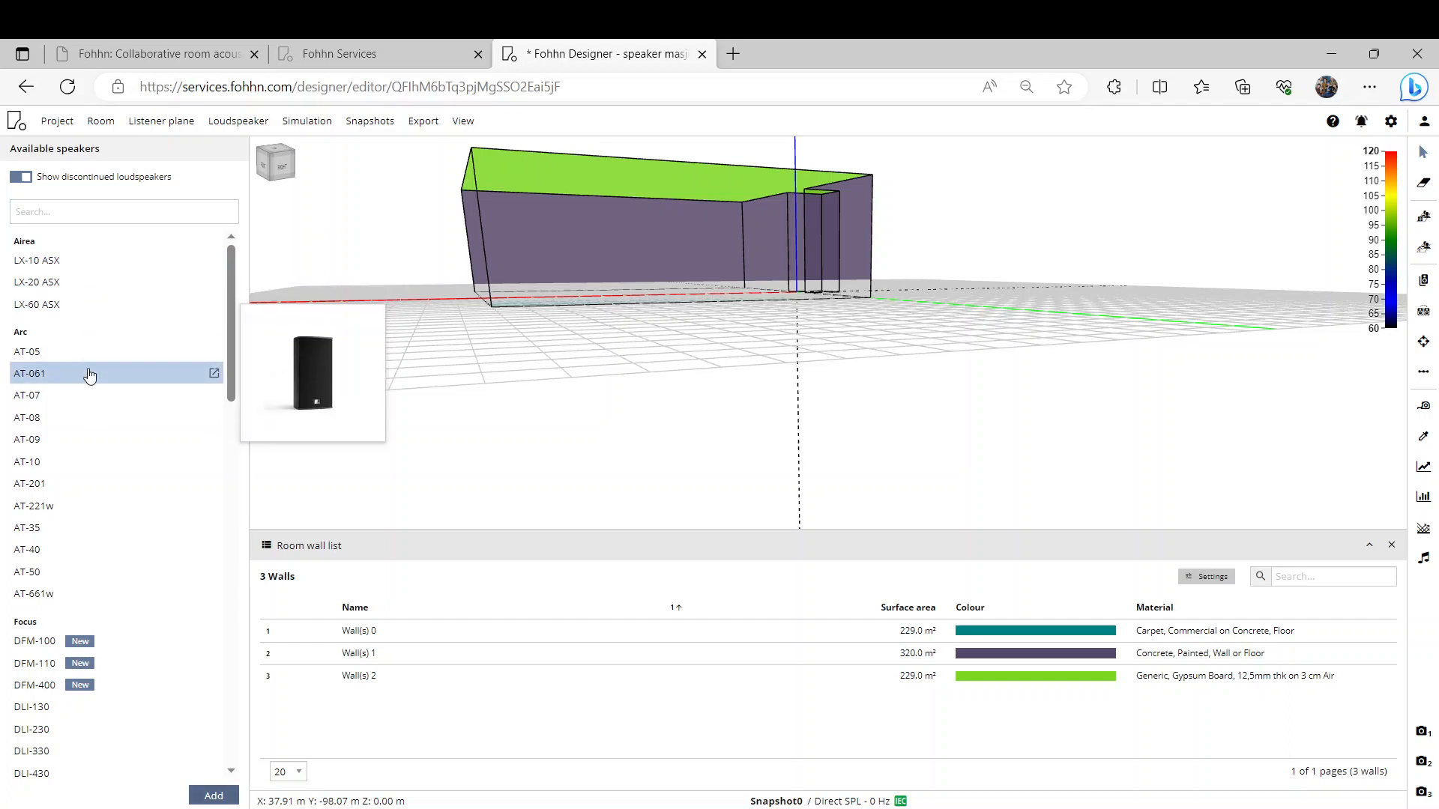
Open the product page of the AT-05 loudspeaker and read its description and main features
{"action": "left_click", "coordinate": [90, 363]}
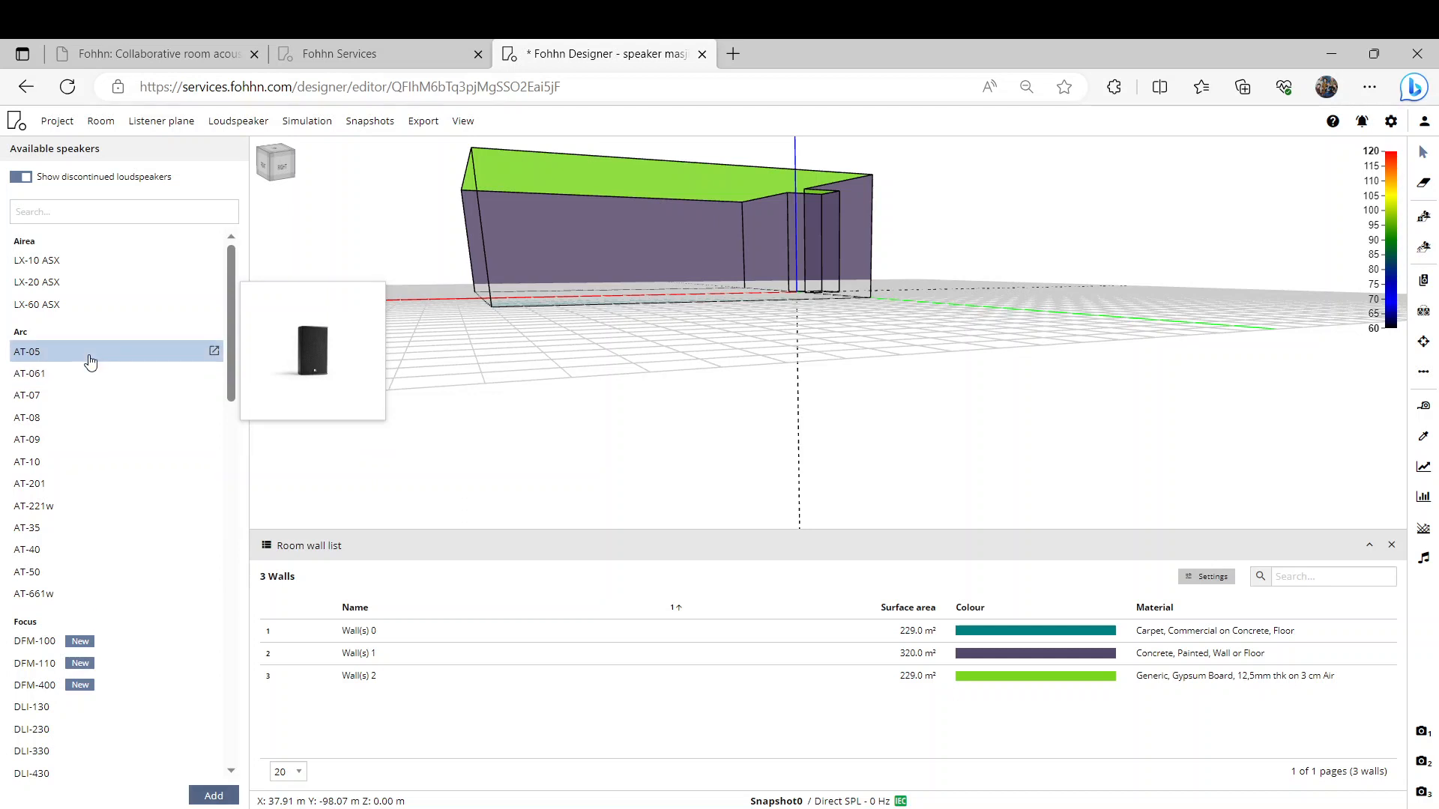
{"action": "left_click", "coordinate": [215, 352]}
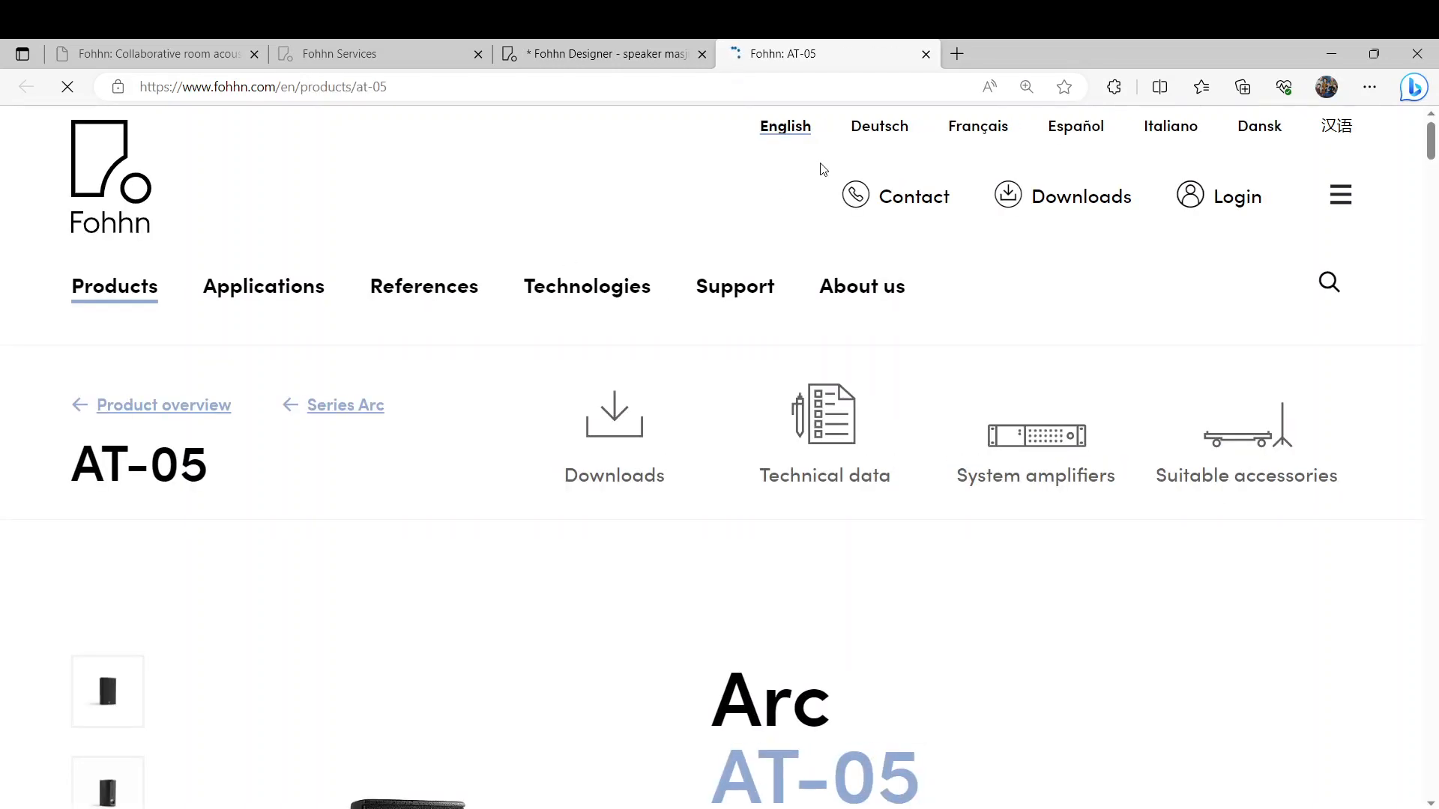
{"action": "scroll", "coordinate": [879, 405], "scroll_direction": "down", "scroll_amount": 1}
{"action": "scroll", "coordinate": [879, 405], "scroll_direction": "down", "scroll_amount": 2}
{"action": "scroll", "coordinate": [877, 406], "scroll_direction": "down", "scroll_amount": 2}
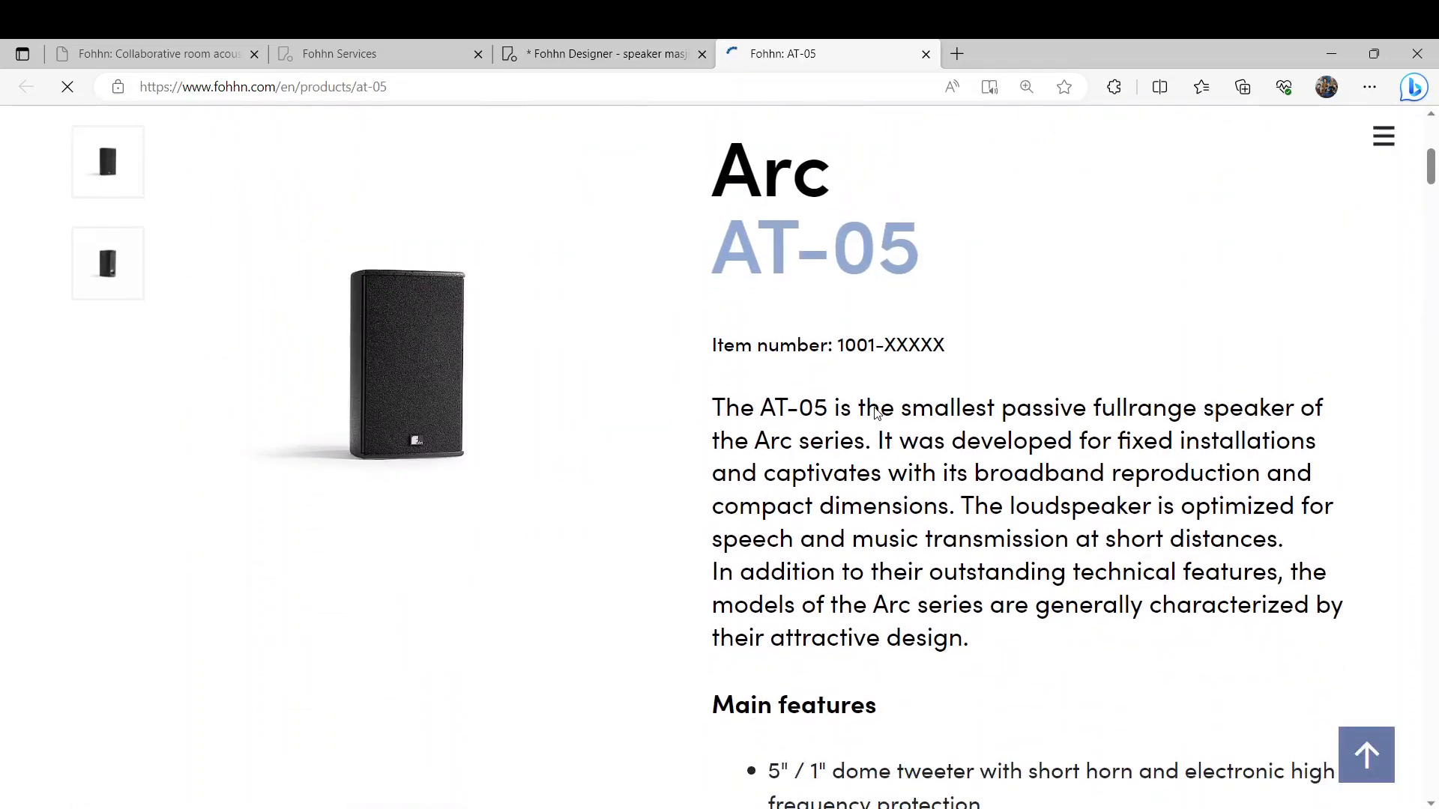
{"action": "scroll", "coordinate": [874, 409], "scroll_direction": "down", "scroll_amount": 3}
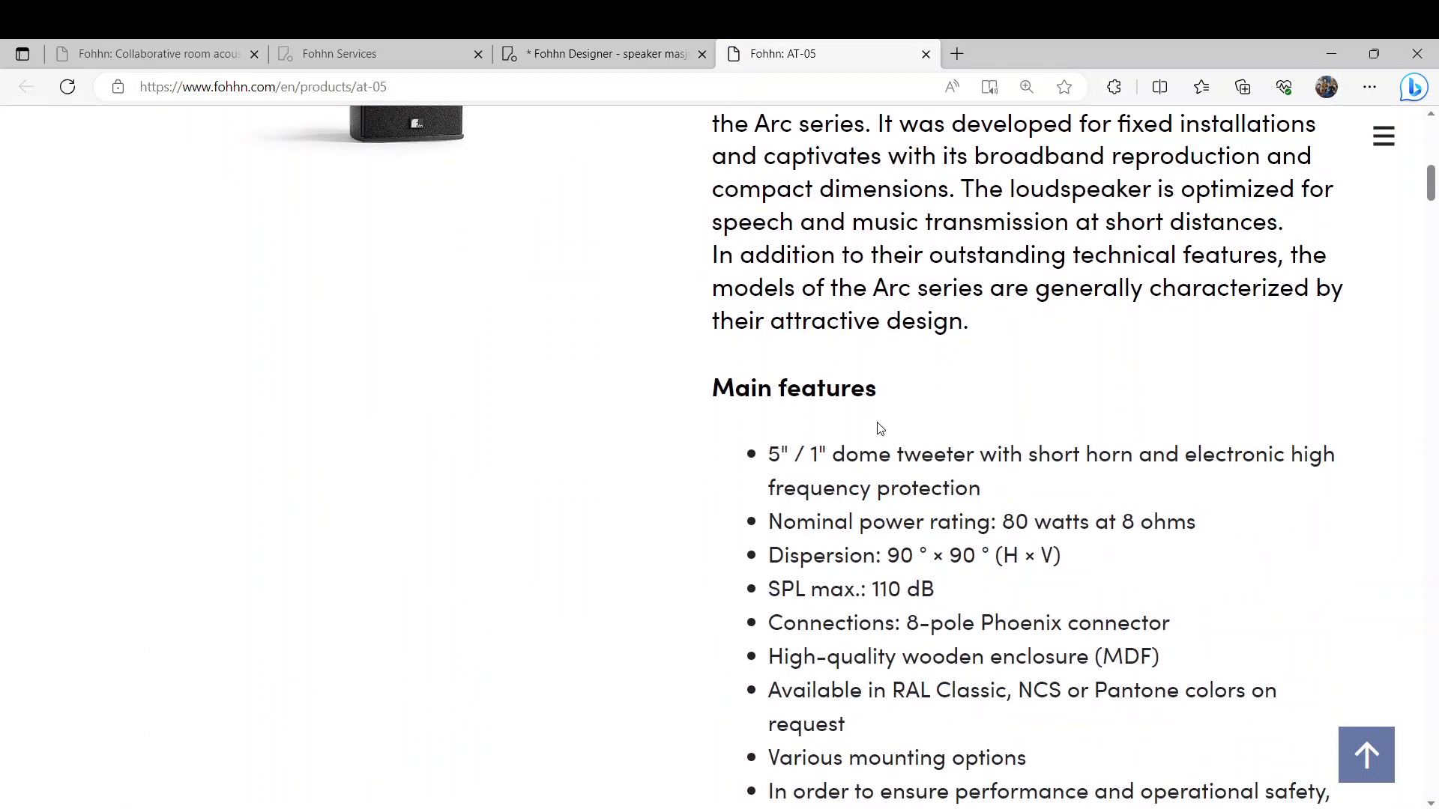
Read the rest of the AT-05 product page, including its colours and technologies, and return to the loudspeaker project
{"action": "scroll", "coordinate": [879, 428], "scroll_direction": "down", "scroll_amount": 3}
{"action": "scroll", "coordinate": [879, 427], "scroll_direction": "down", "scroll_amount": 3}
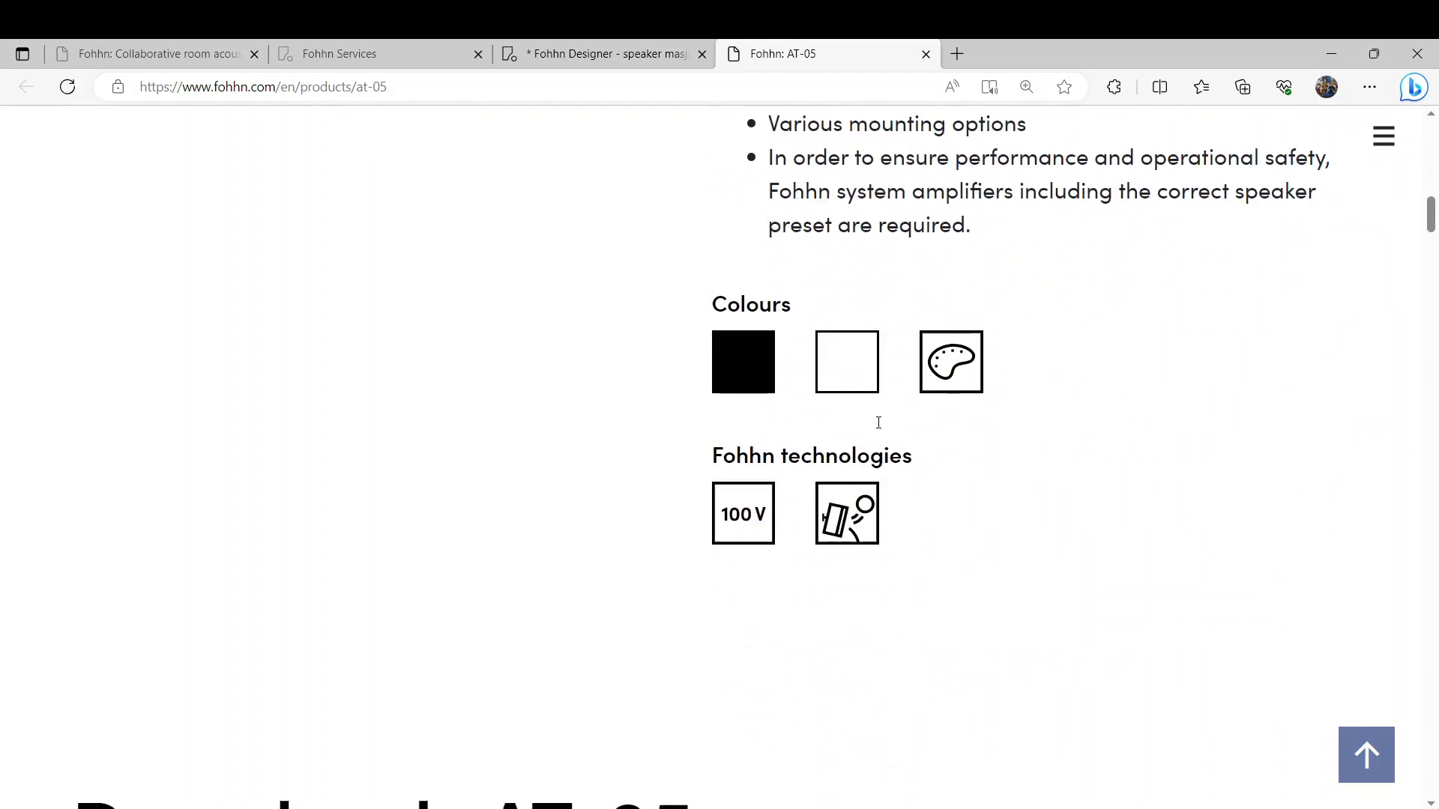
{"action": "scroll", "coordinate": [879, 427], "scroll_direction": "up", "scroll_amount": 12}
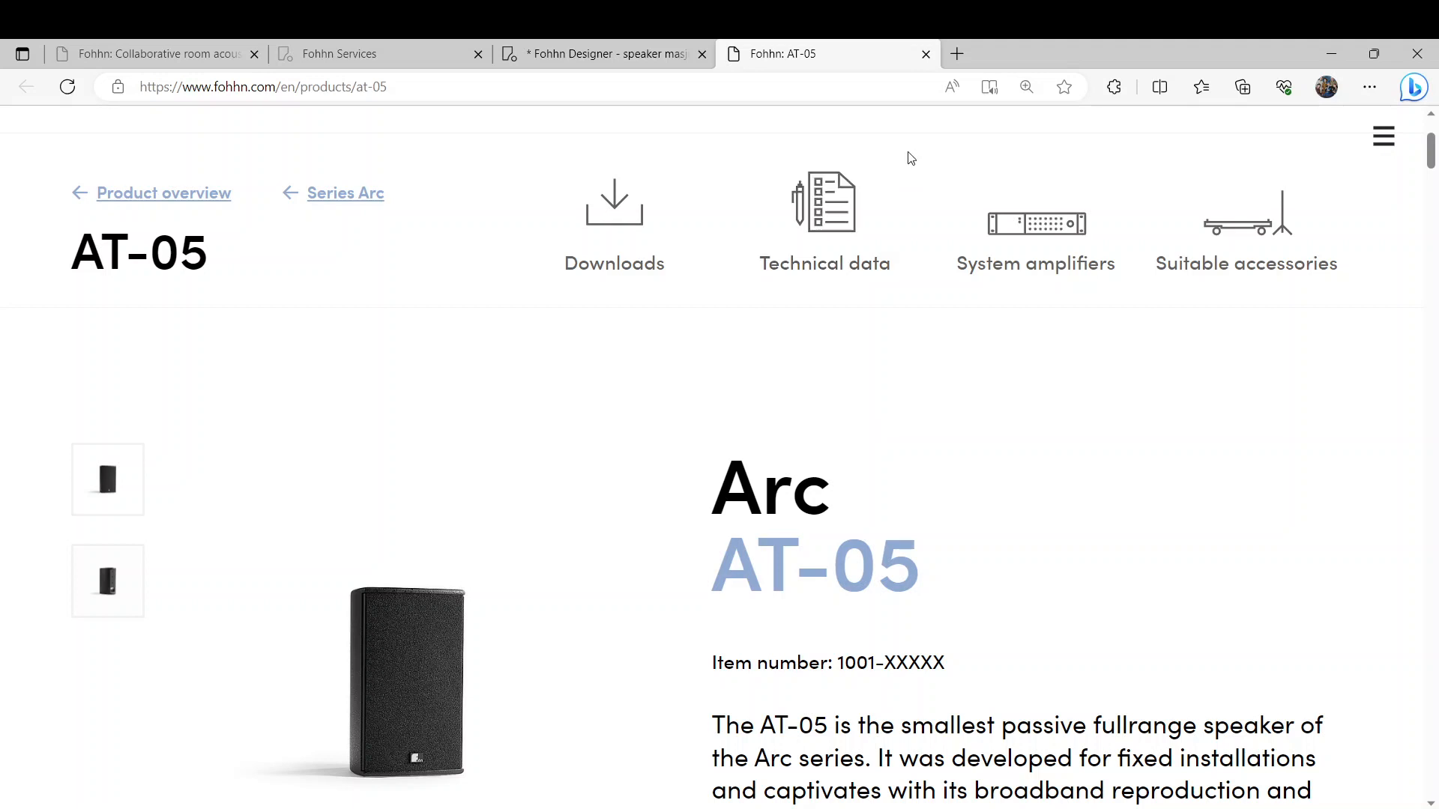
{"action": "left_click", "coordinate": [926, 54]}
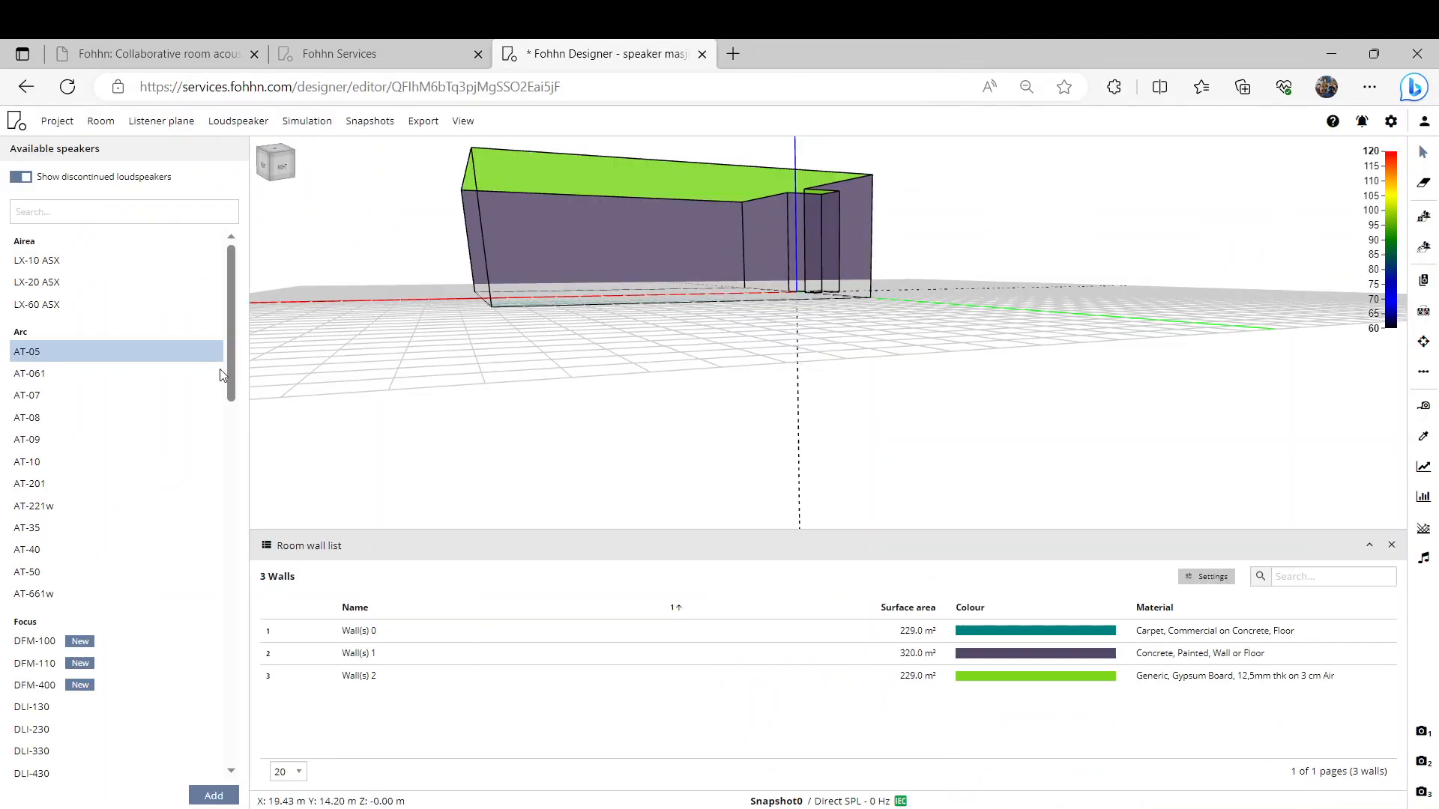
Add an AT-05 loudspeaker and place it on the wall beside the niche at about X 0.21 m, Y 4.19 m, Z 1.95 m
{"action": "mouse_move", "coordinate": [107, 358]}
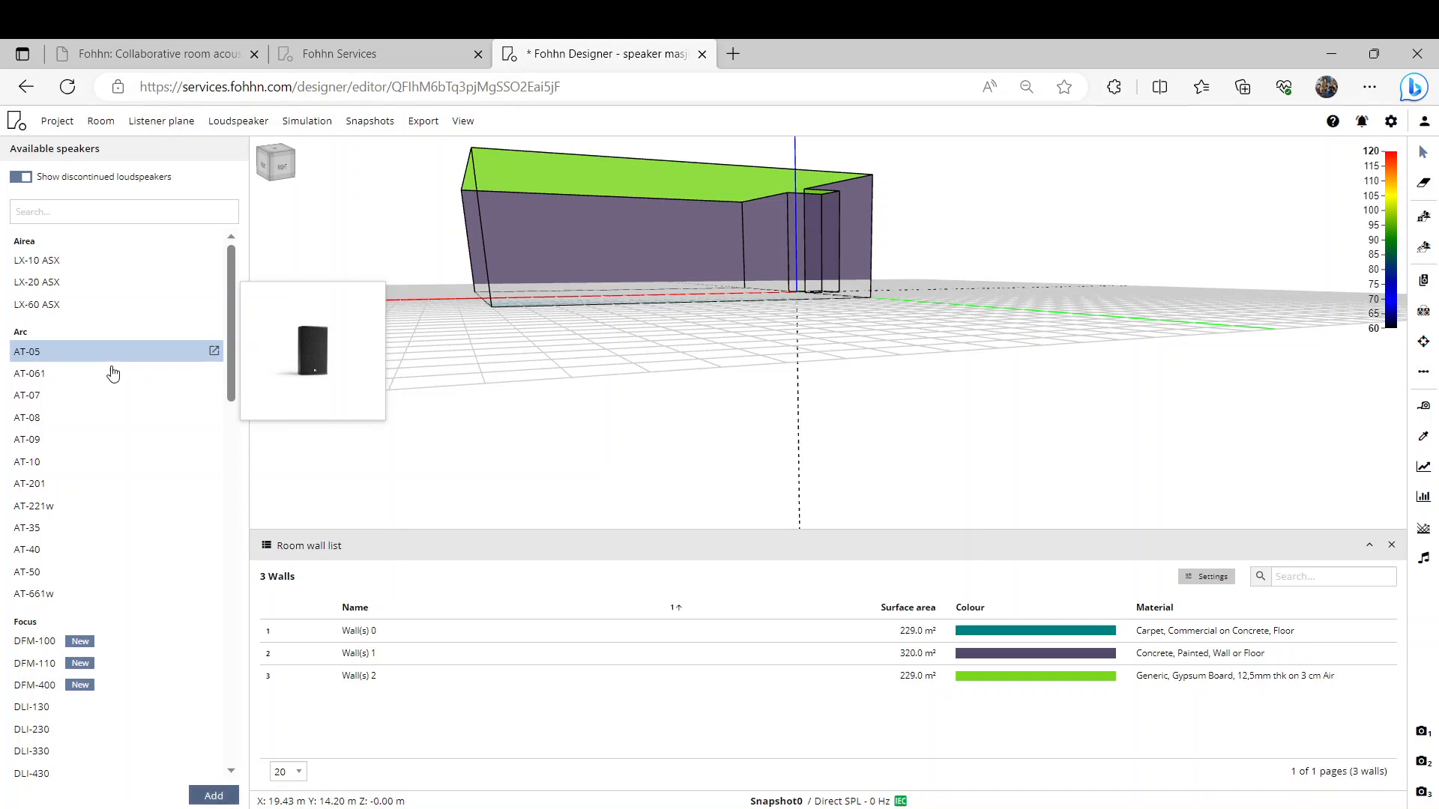
{"action": "left_click", "coordinate": [216, 796]}
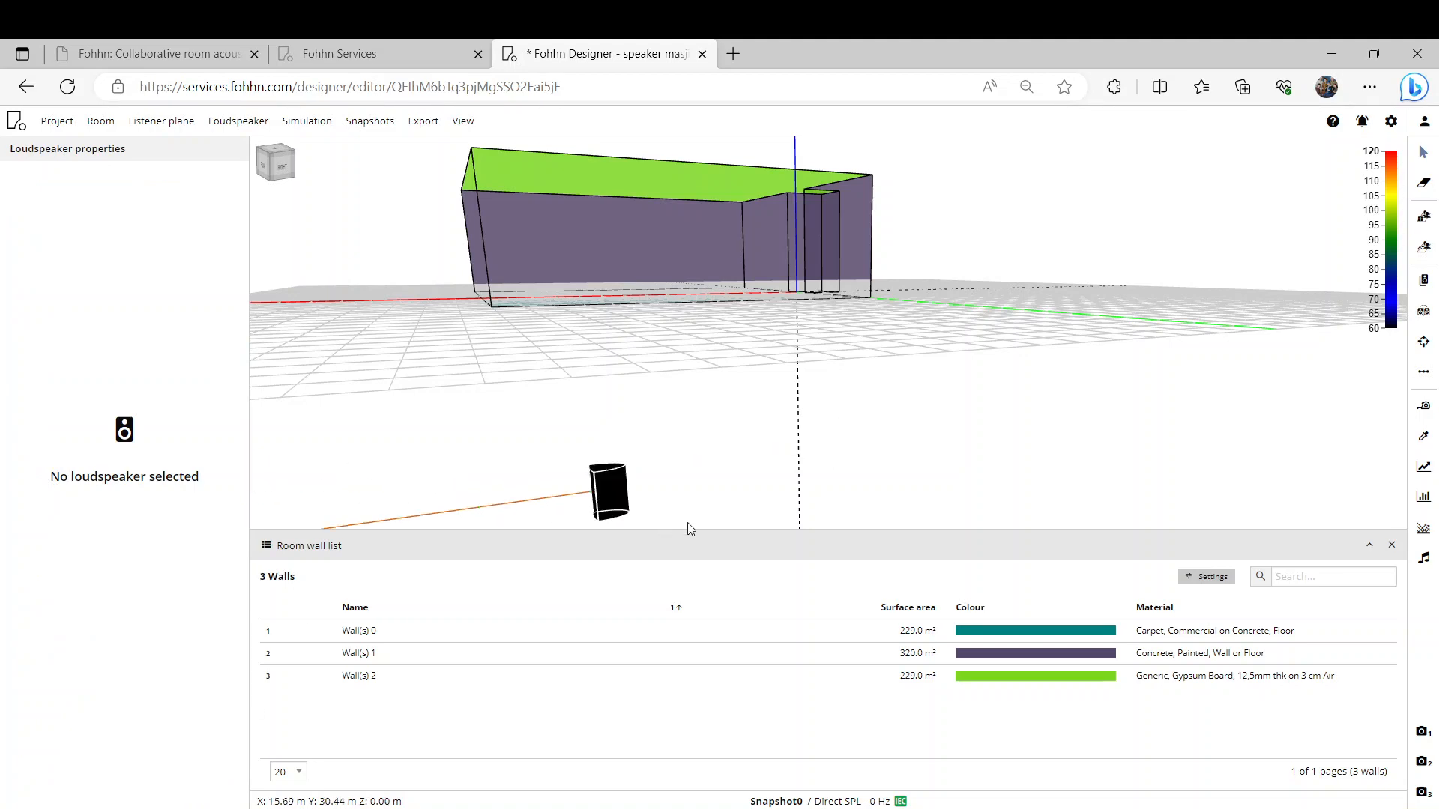
{"action": "middle_click_drag", "start_coordinate": [731, 334], "coordinate": [748, 245]}
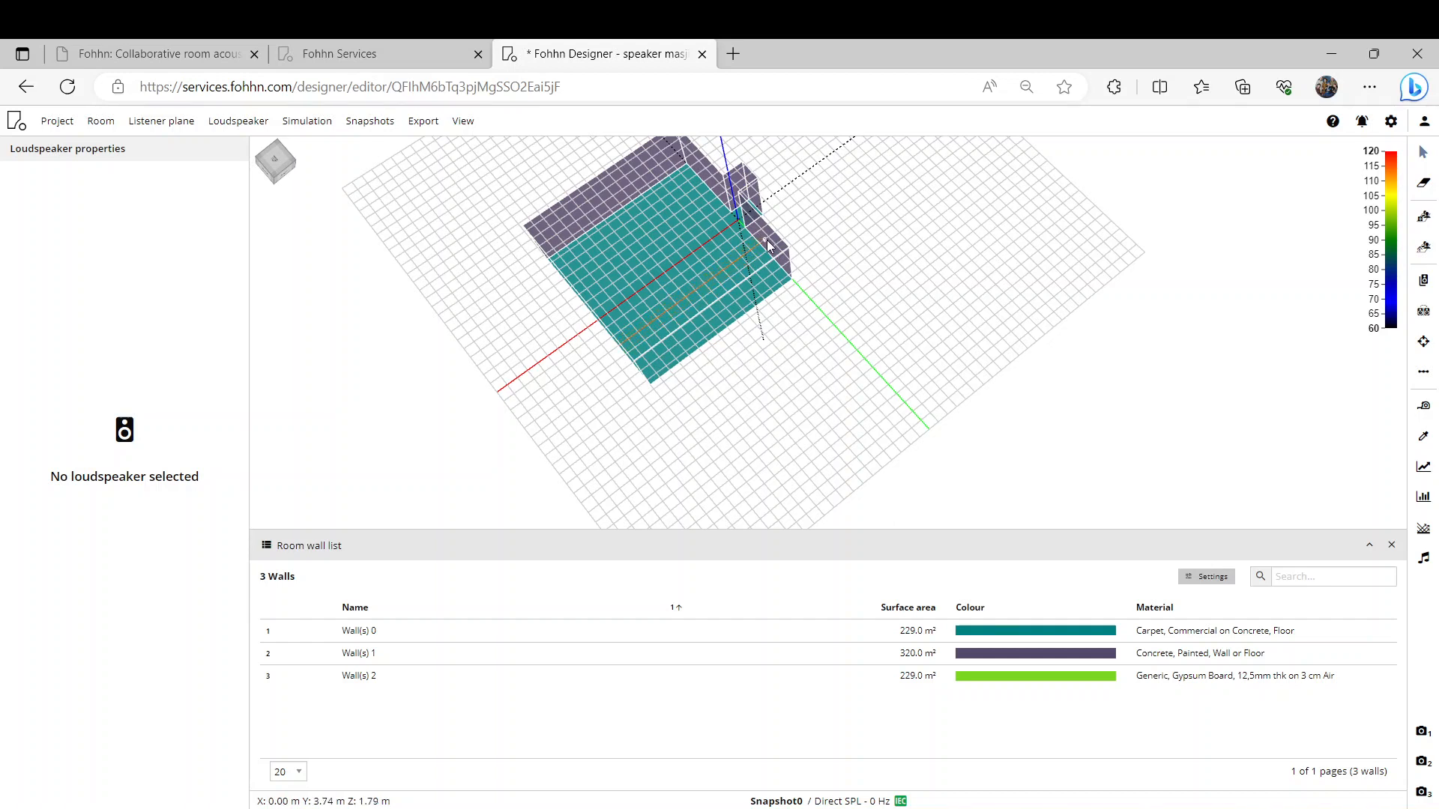
{"action": "left_click", "coordinate": [768, 245]}
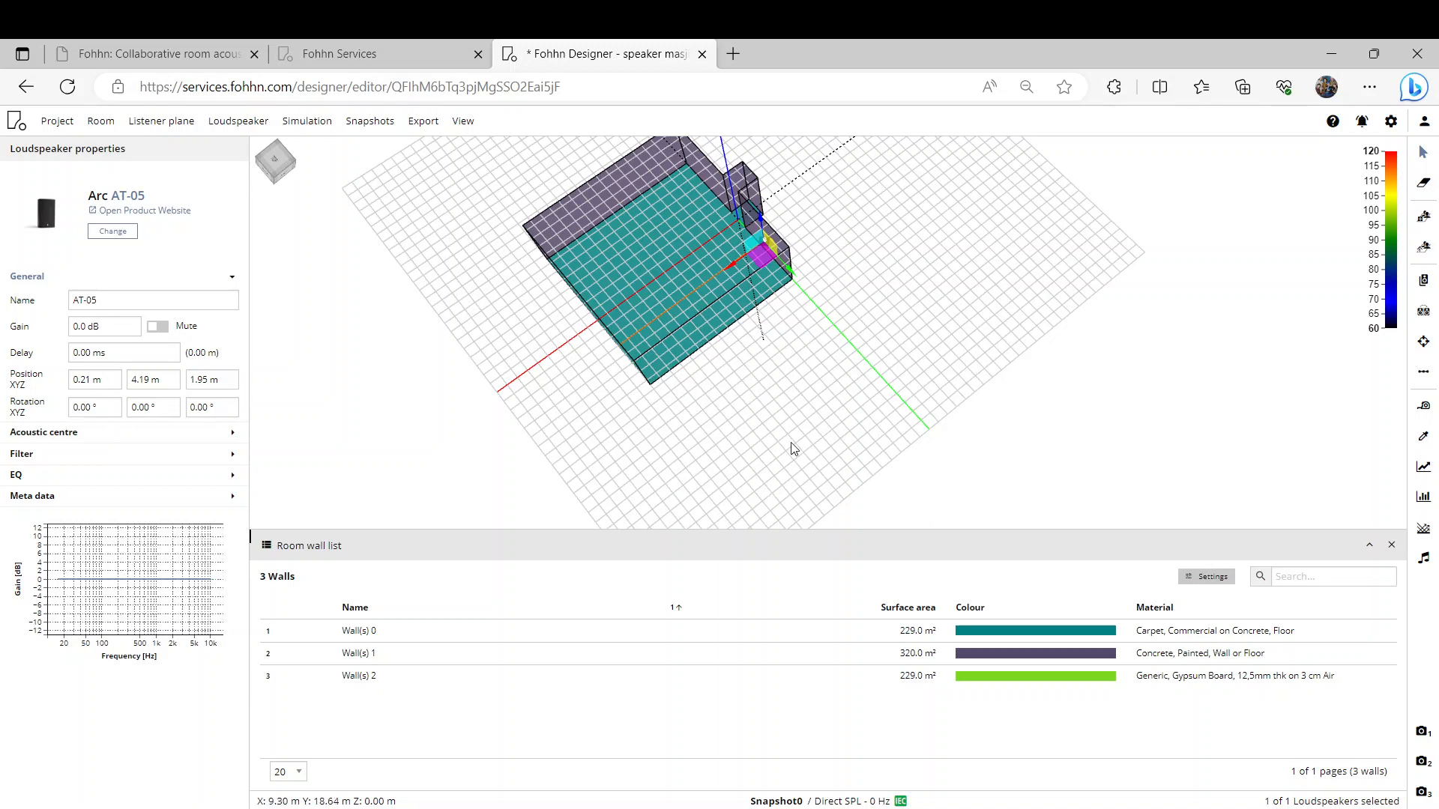
Set the loudspeaker's Z position to 3 m and its Y position to 3.75 m
{"action": "left_click_drag", "start_coordinate": [774, 414], "coordinate": [549, 277]}
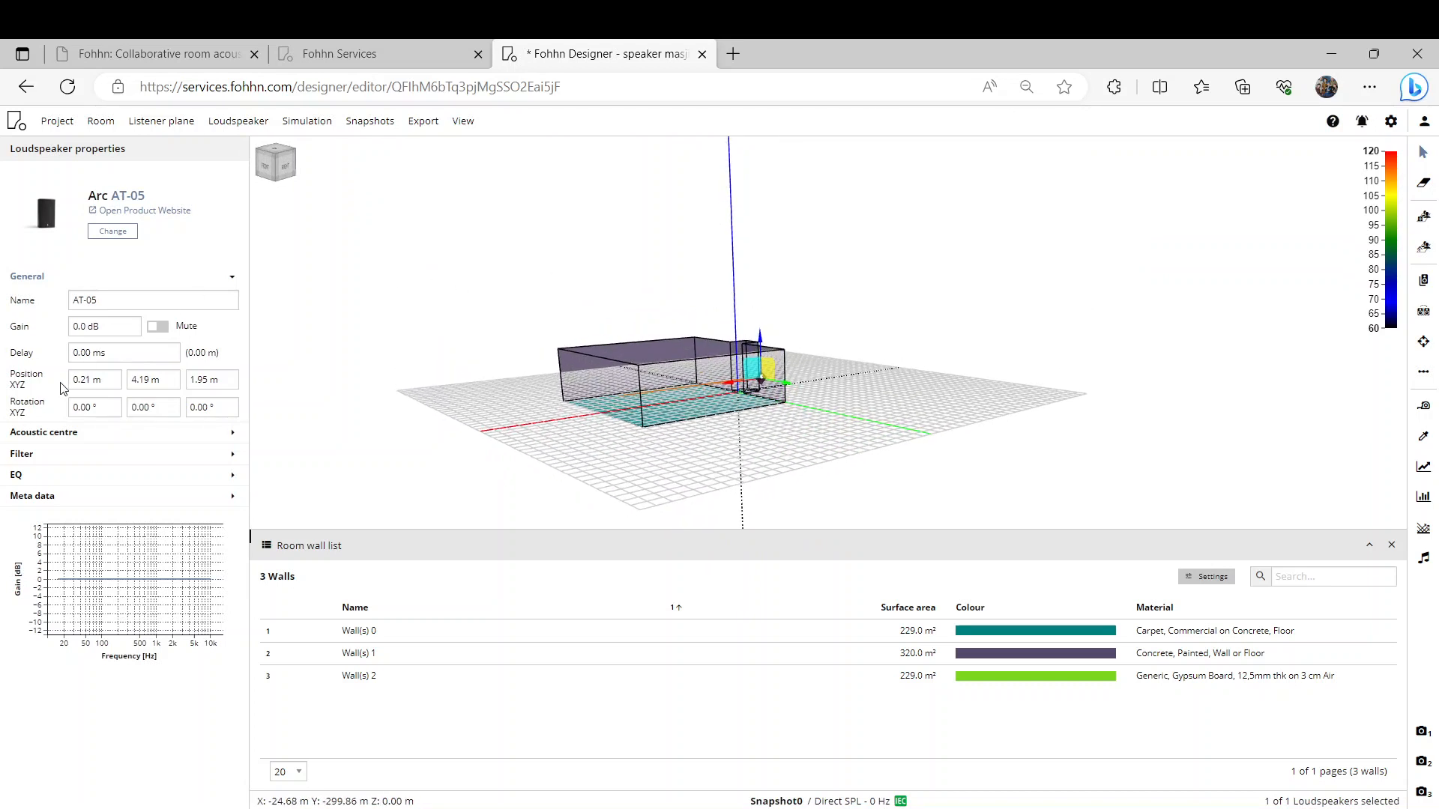
{"action": "left_click", "coordinate": [208, 380]}
{"action": "type", "text": "3"}
{"action": "left_click", "coordinate": [150, 380]}
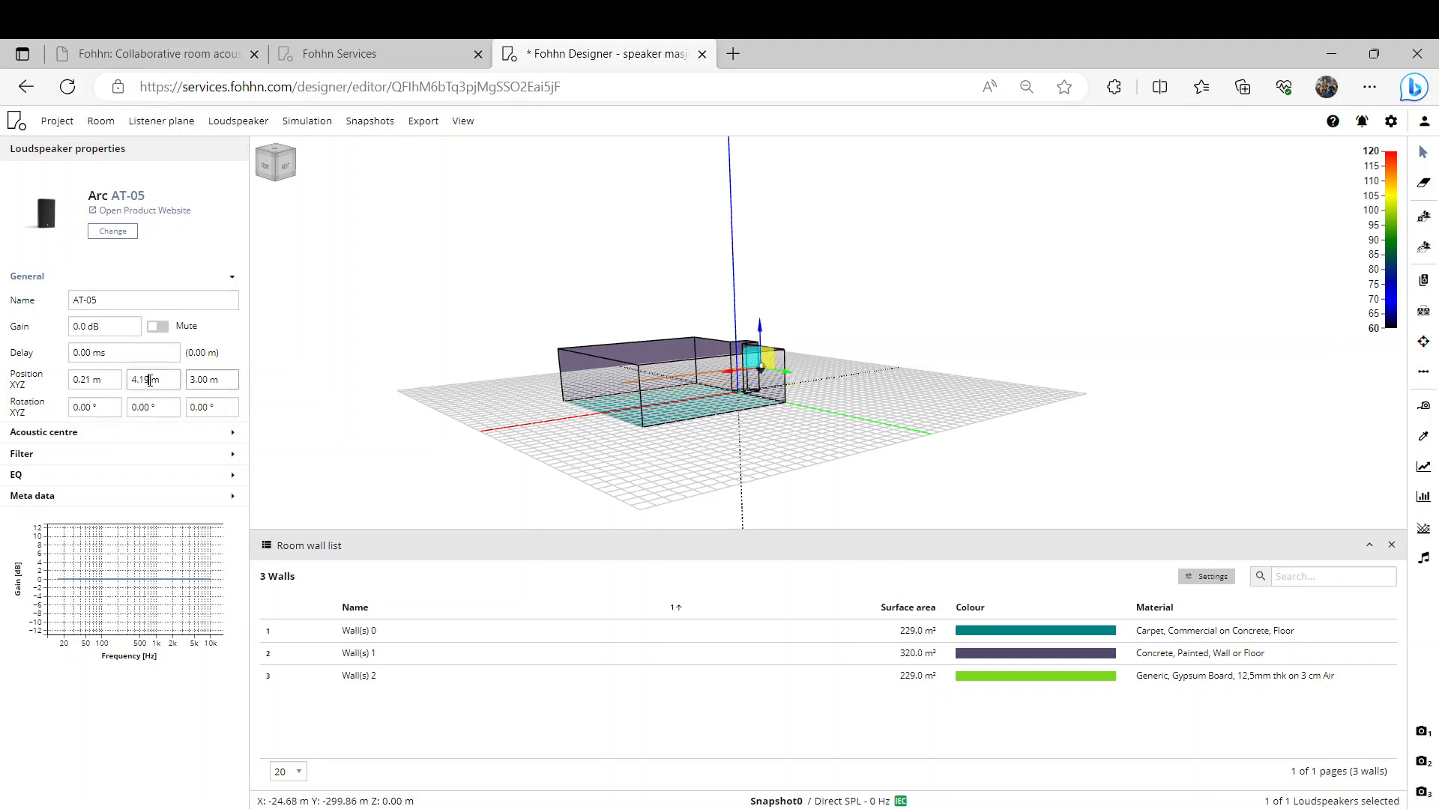
{"action": "left_click_drag", "start_coordinate": [331, 362], "coordinate": [599, 491]}
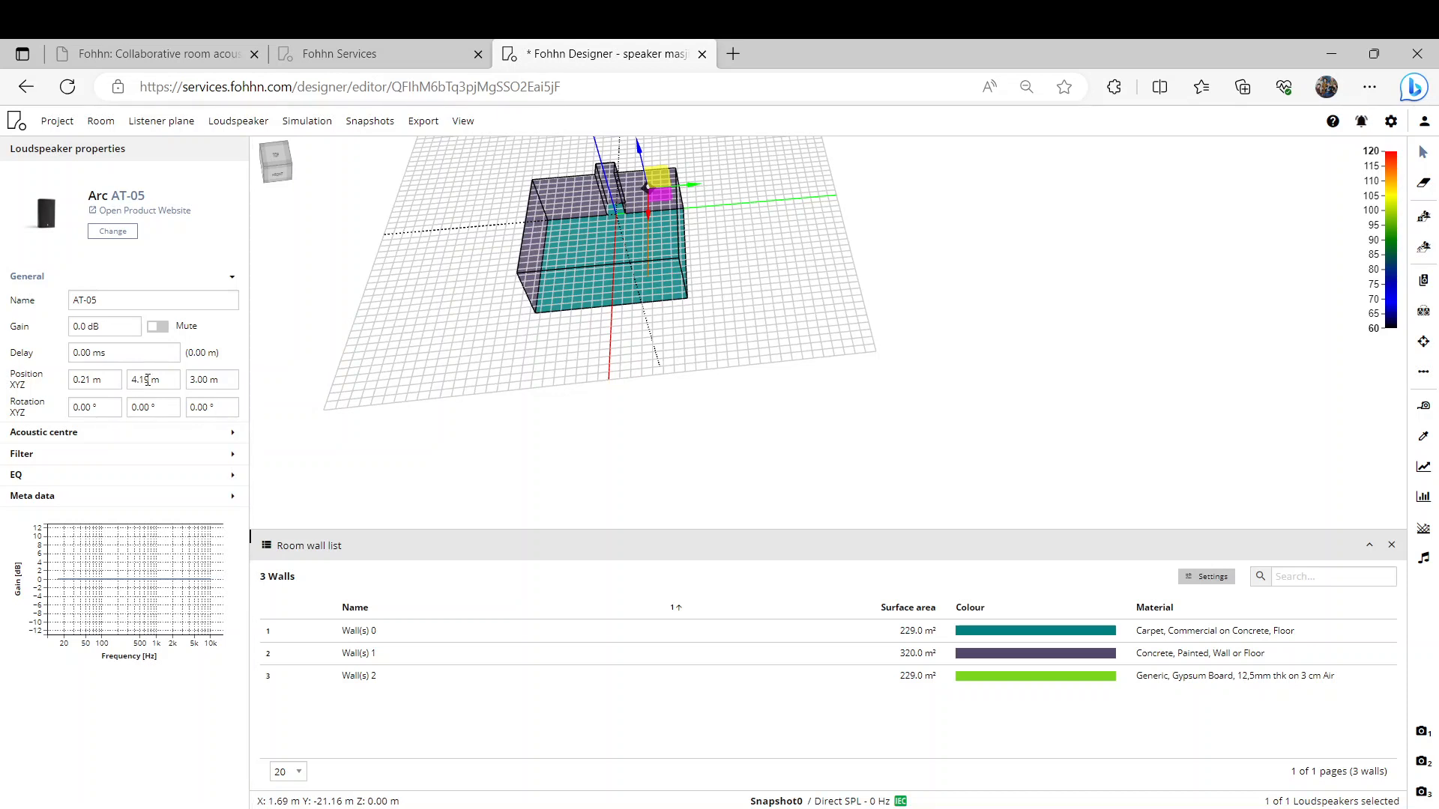
{"action": "left_click_drag", "start_coordinate": [151, 379], "coordinate": [129, 380]}
{"action": "type", "text": "3.75"}
{"action": "left_click", "coordinate": [581, 367]}
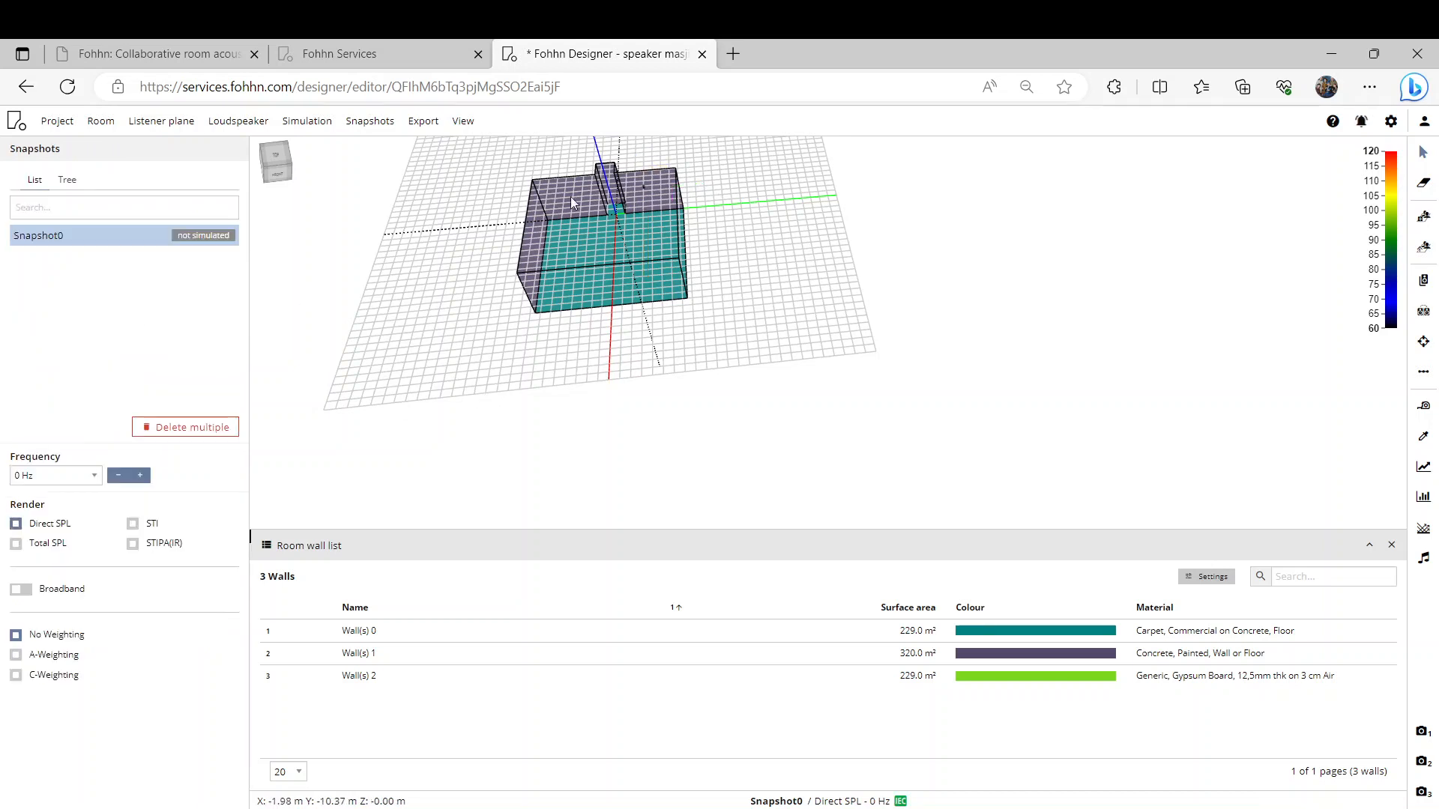
Show the speaker list and select the AT-05 loudspeaker in it
{"action": "left_click", "coordinate": [642, 187]}
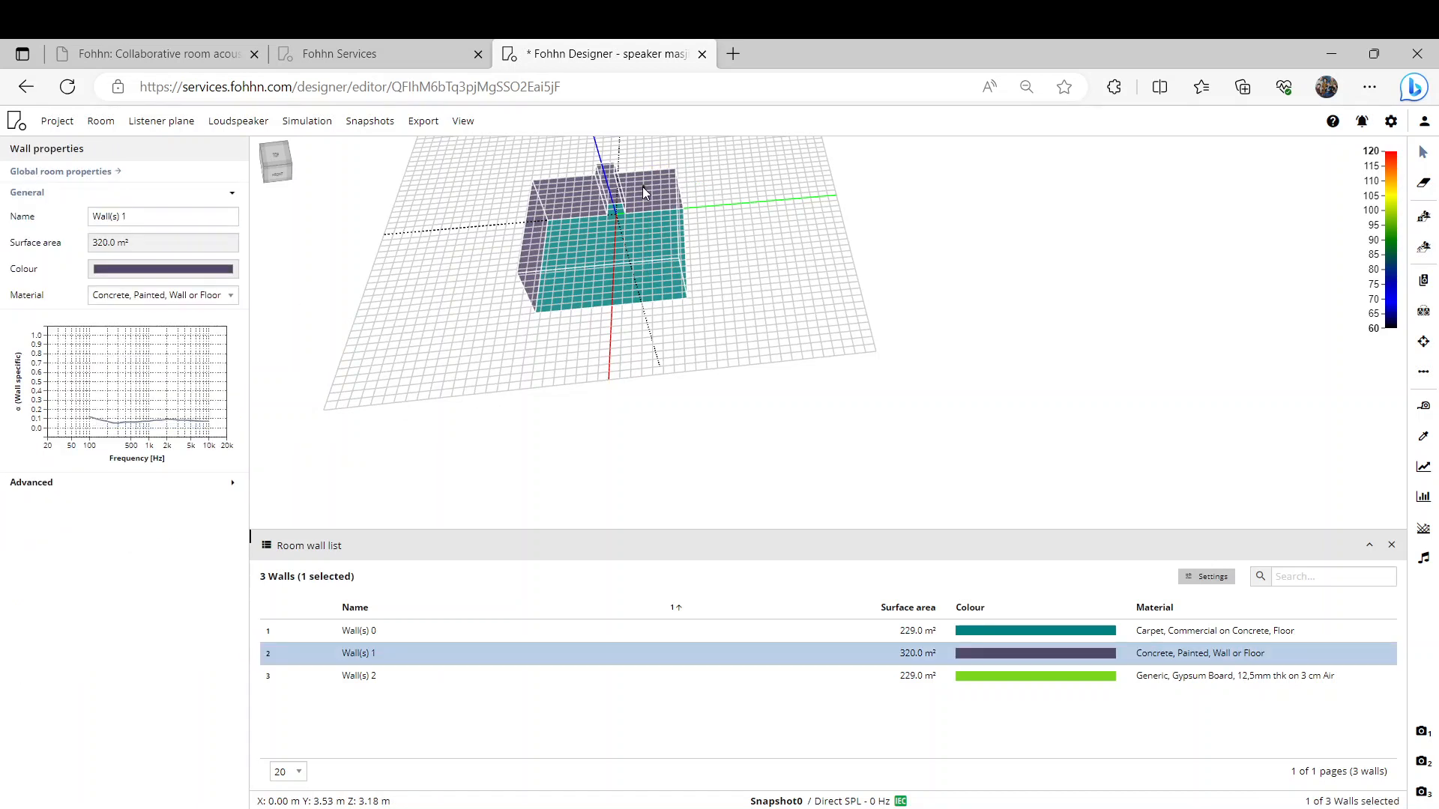
{"action": "left_click", "coordinate": [238, 120]}
{"action": "left_click", "coordinate": [206, 175]}
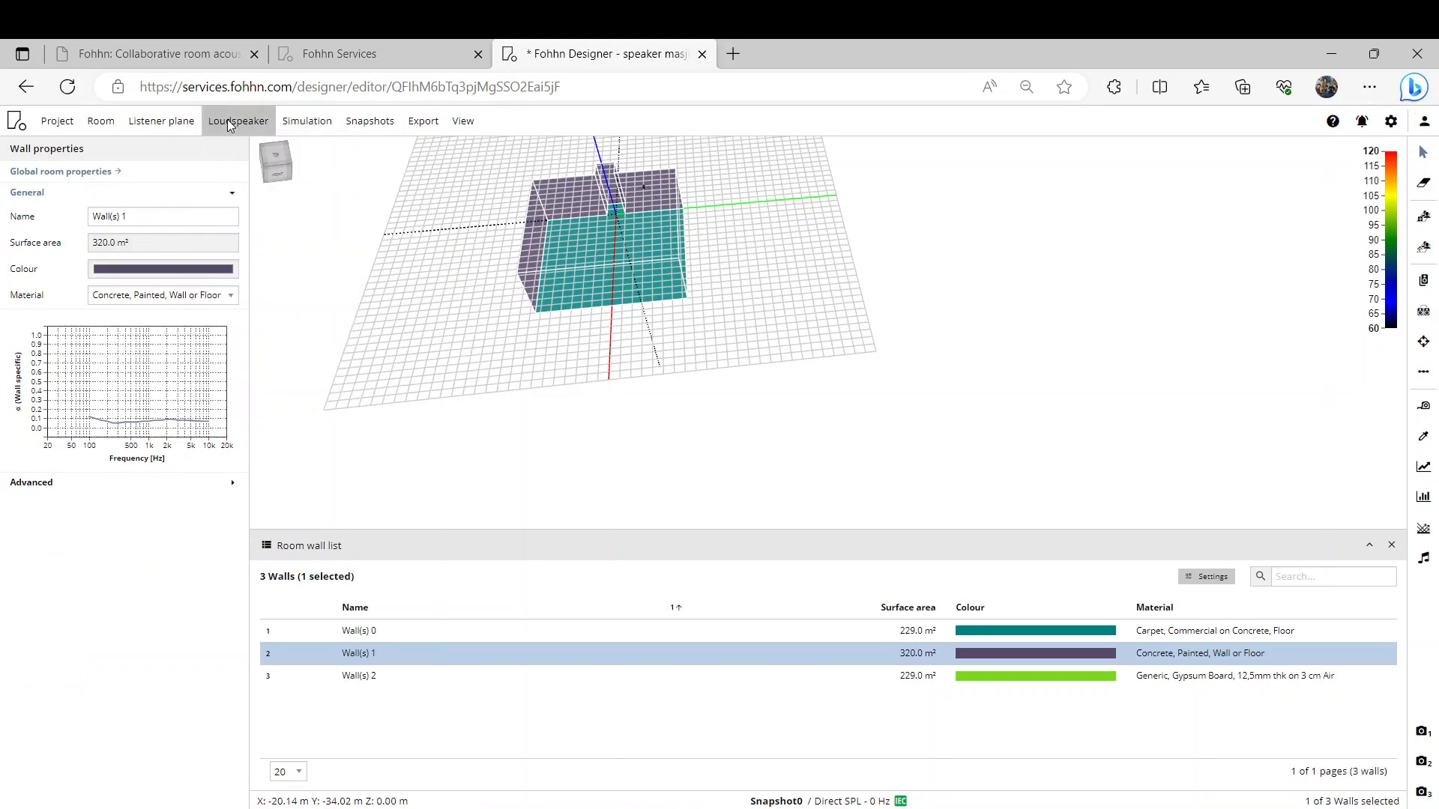
{"action": "left_click", "coordinate": [238, 121]}
{"action": "left_click", "coordinate": [270, 395]}
{"action": "left_click", "coordinate": [238, 121]}
{"action": "left_click", "coordinate": [255, 388]}
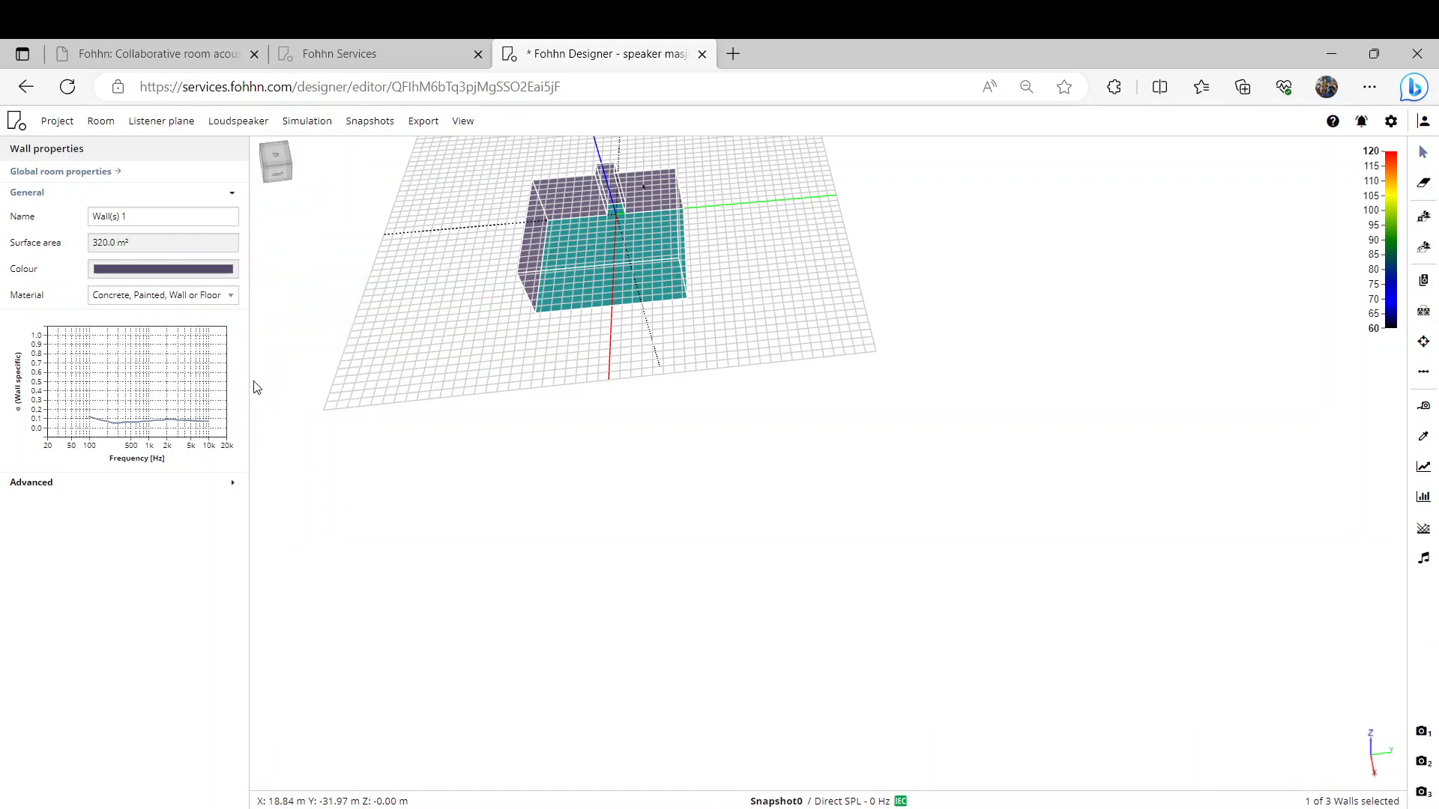
{"action": "left_click", "coordinate": [426, 639]}
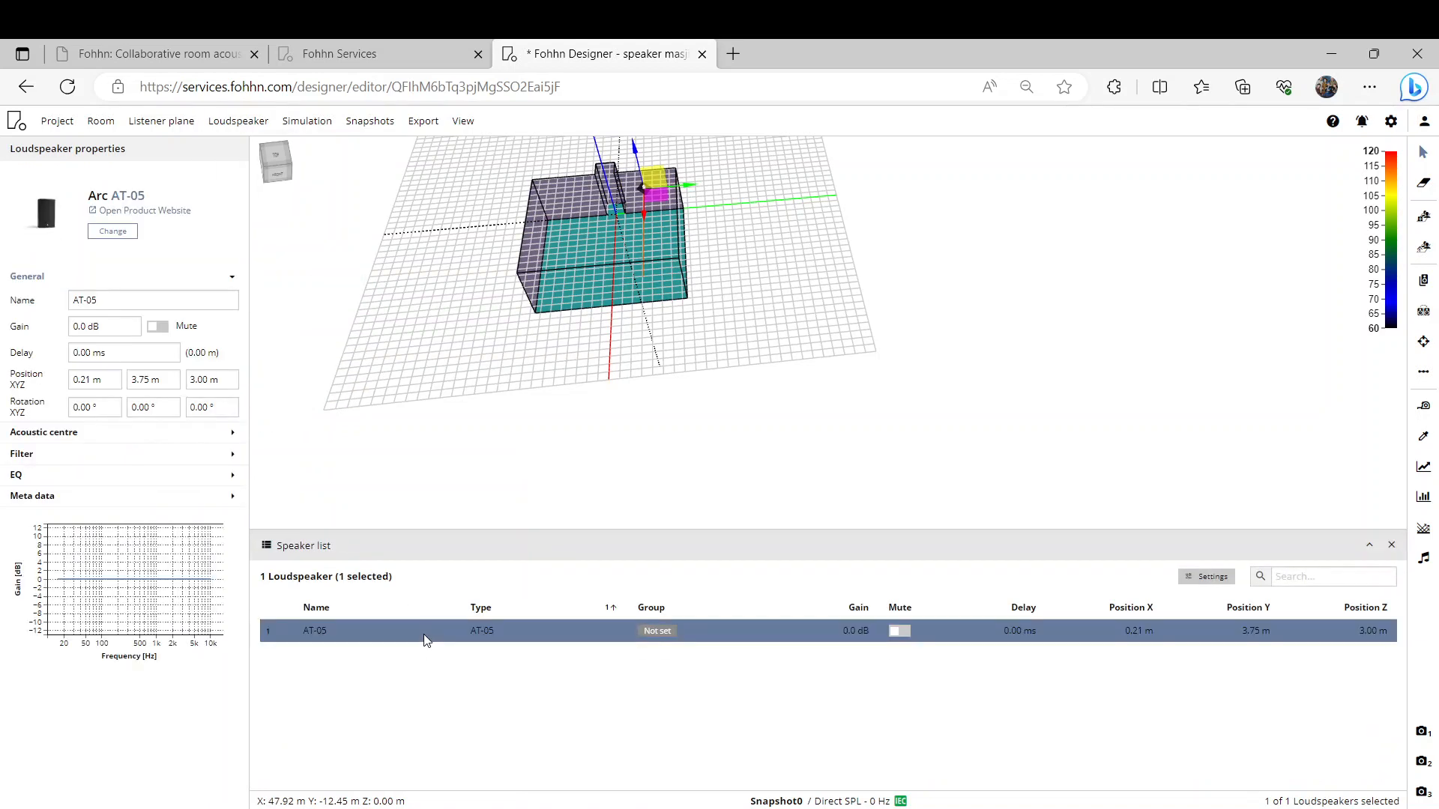
Set the AT-05 loudspeaker's X position to 5 m
{"action": "left_click", "coordinate": [88, 378]}
{"action": "left_click", "coordinate": [90, 379]}
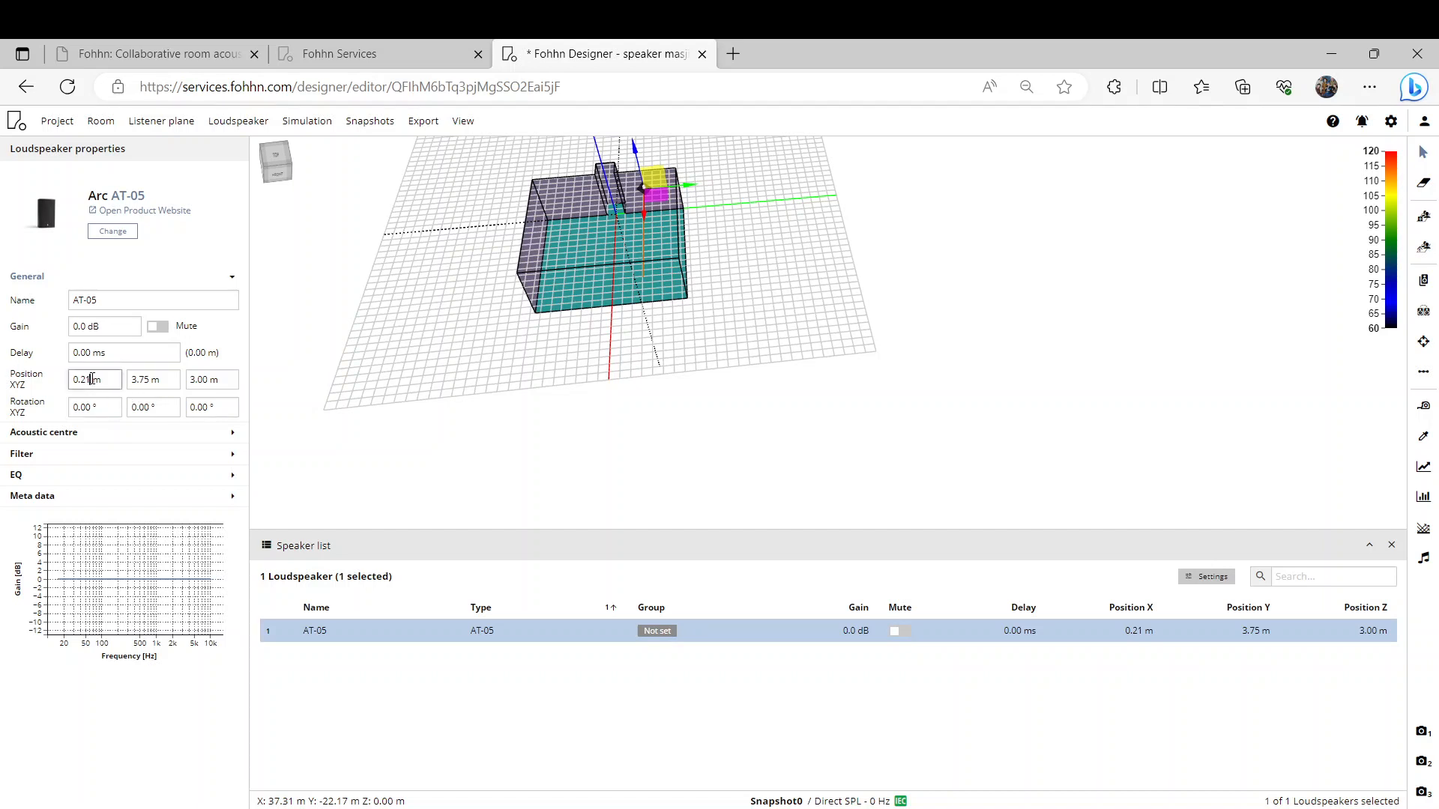
{"action": "triple_click", "coordinate": [83, 378]}
{"action": "type", "text": "5"}
{"action": "left_click", "coordinate": [459, 428]}
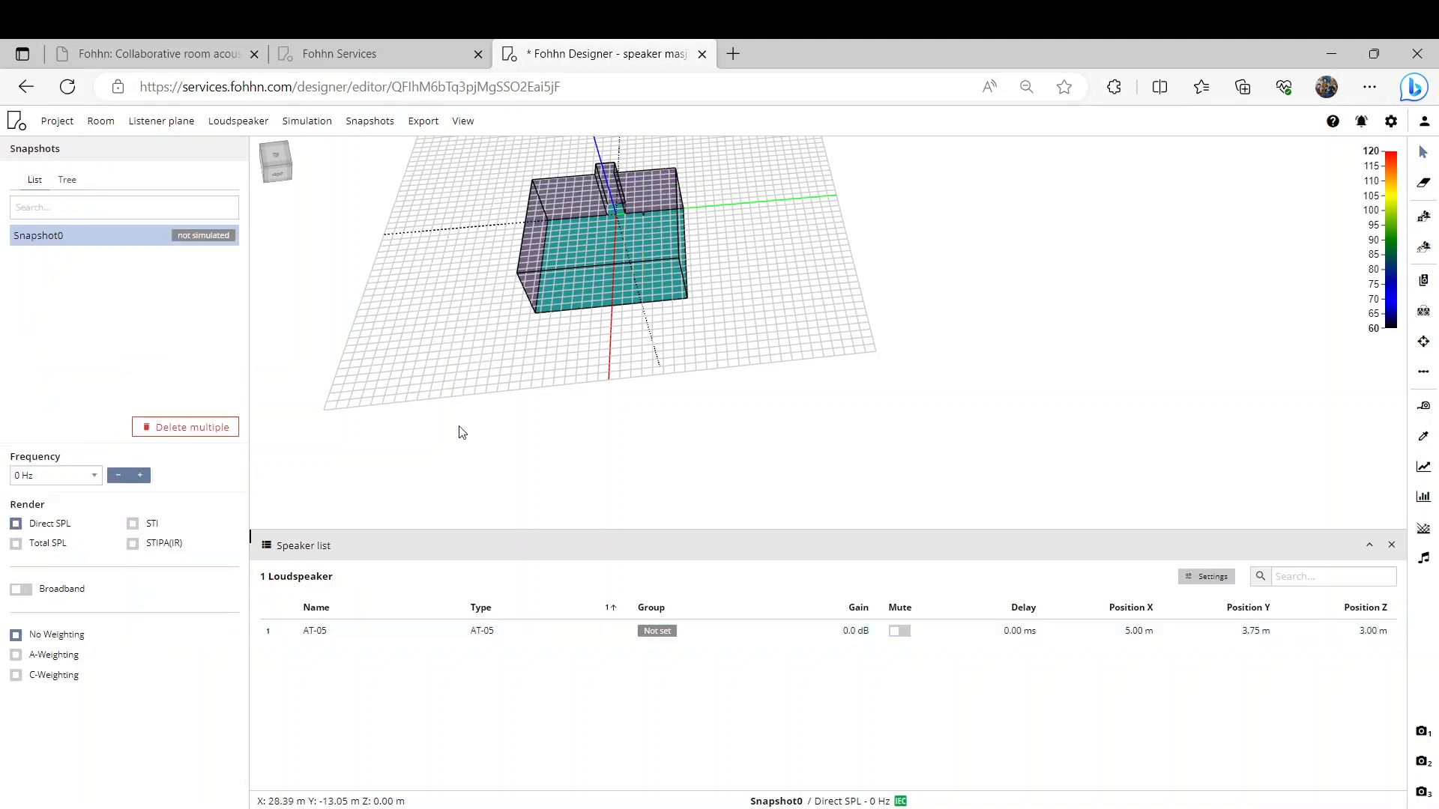
Reselect the AT-05 loudspeaker and set its X position to 0.5 m
{"action": "left_click_drag", "start_coordinate": [803, 443], "coordinate": [719, 225]}
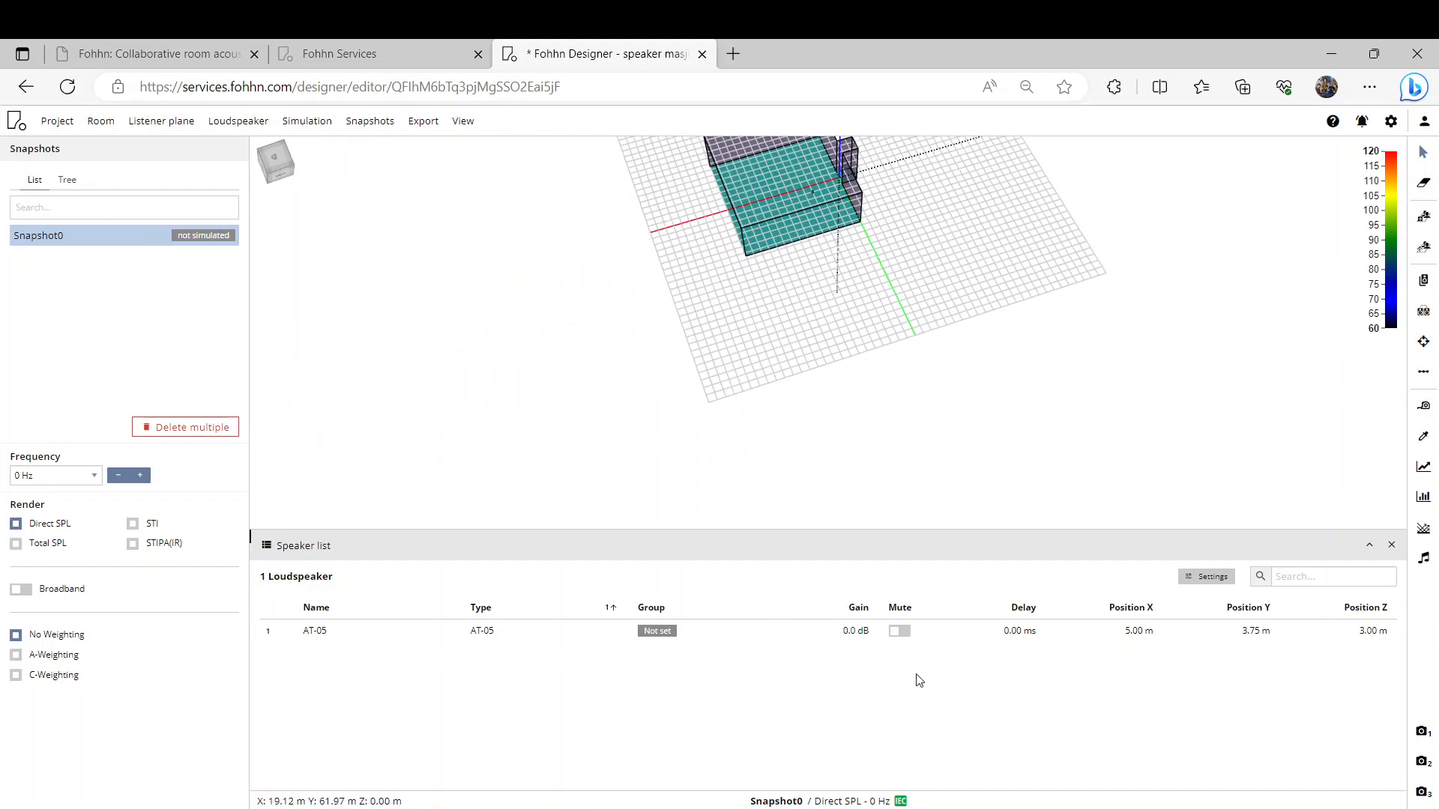
{"action": "left_click", "coordinate": [355, 630]}
{"action": "left_click", "coordinate": [349, 627]}
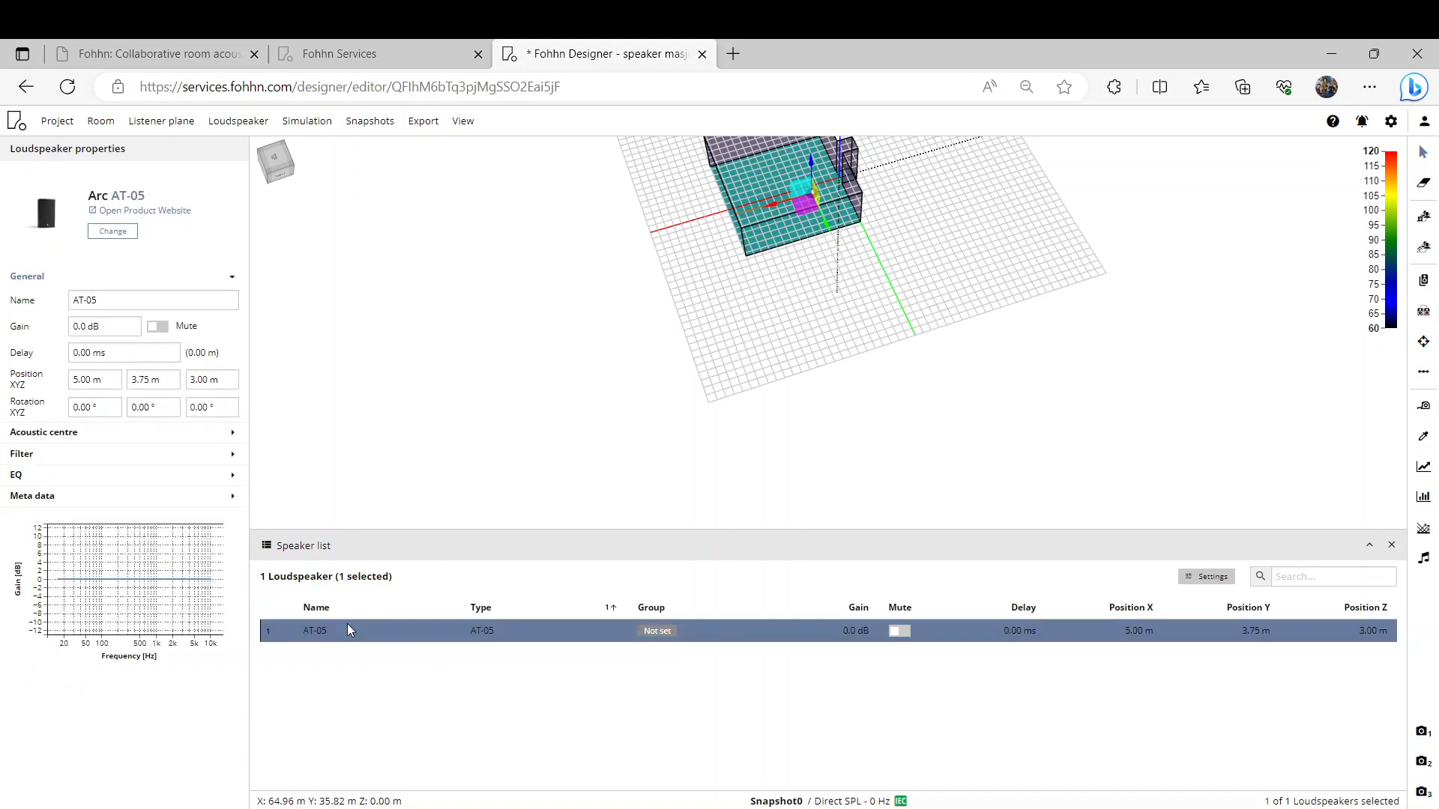
{"action": "double_click", "coordinate": [93, 381]}
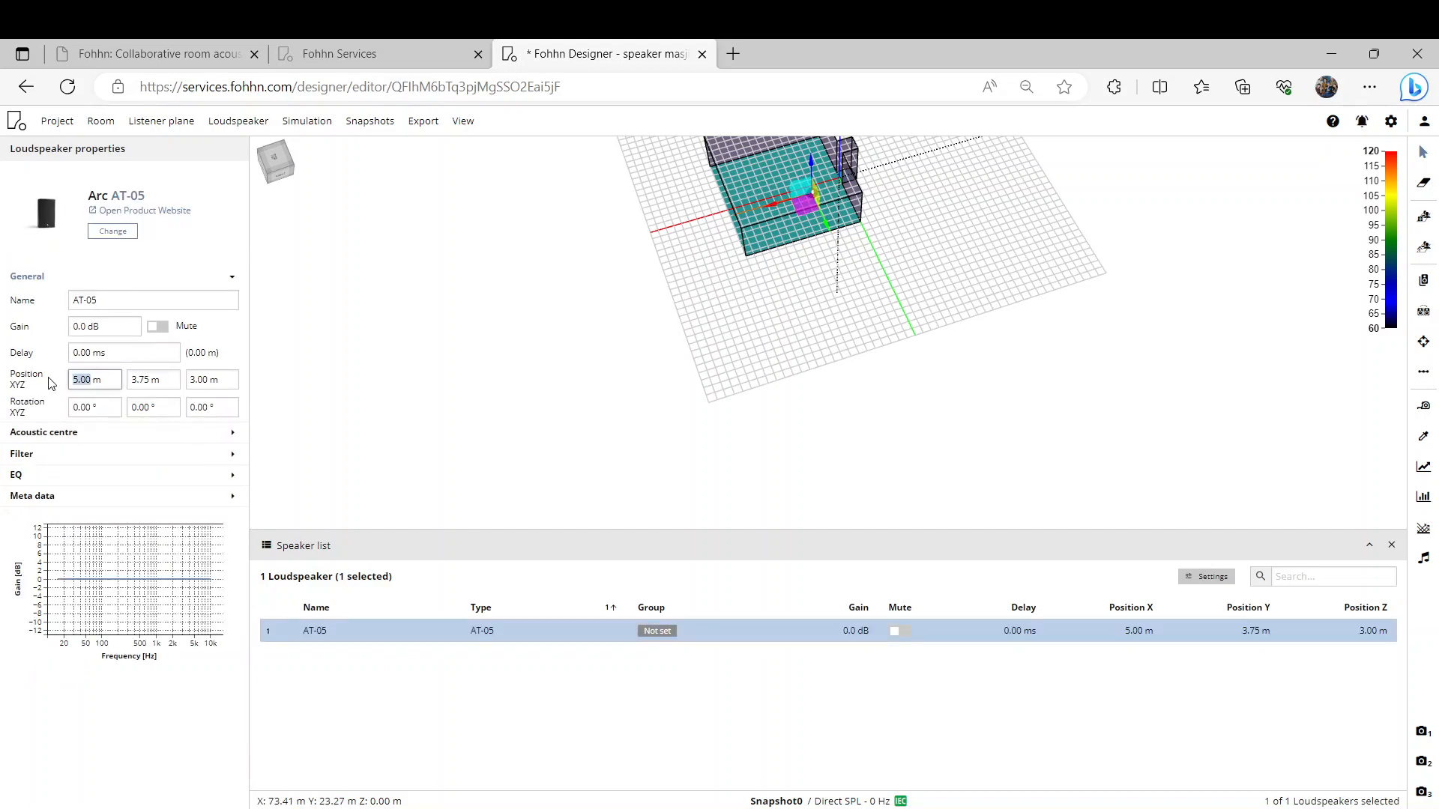
{"action": "type", "text": "0.5"}
{"action": "left_click", "coordinate": [431, 346]}
{"action": "right_click_drag", "start_coordinate": [806, 311], "coordinate": [764, 289]}
{"action": "left_click_drag", "start_coordinate": [742, 368], "coordinate": [755, 250]}
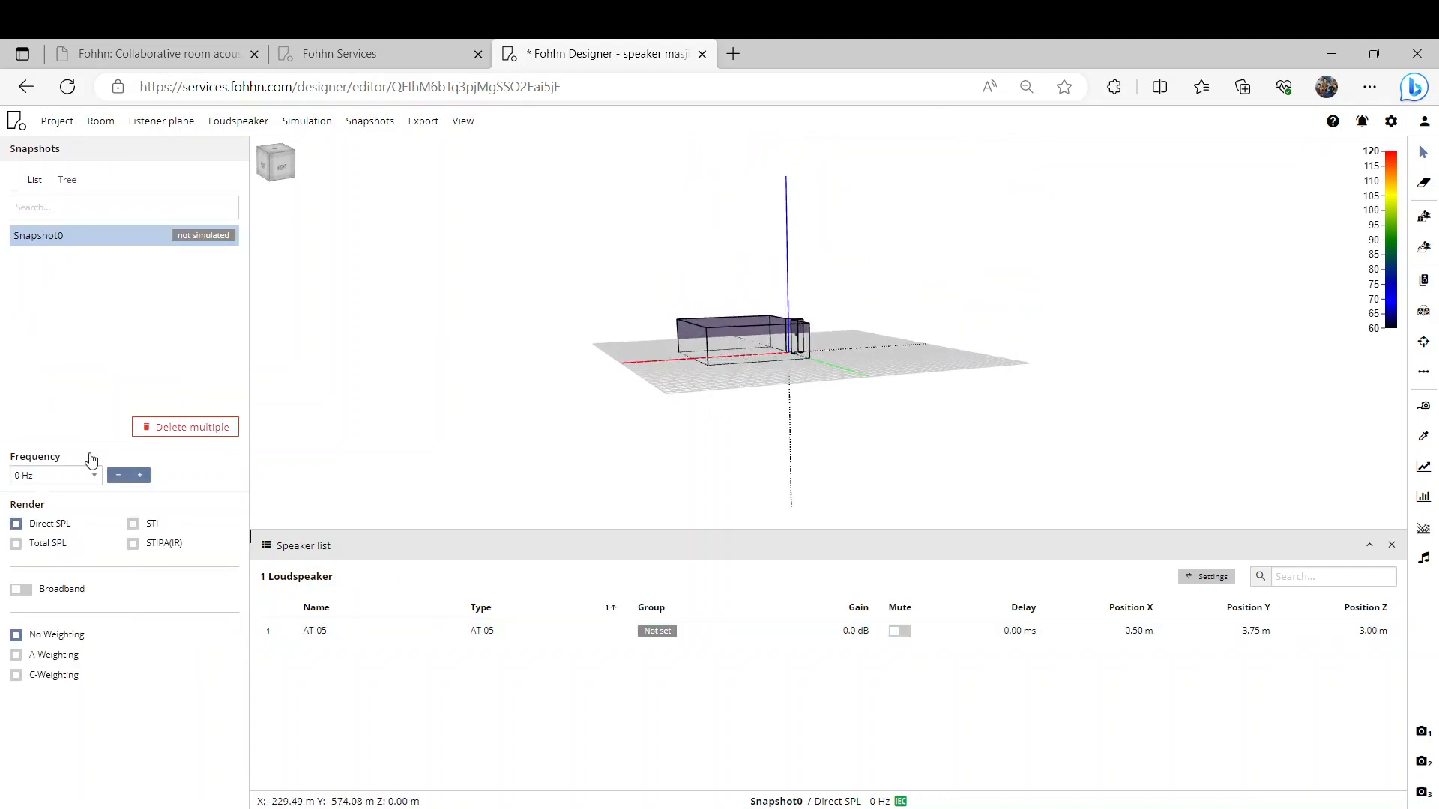
Move the AT-05 loudspeaker along the X axis close to the niche wall, to about X 0.06 m
{"action": "left_click", "coordinate": [367, 629]}
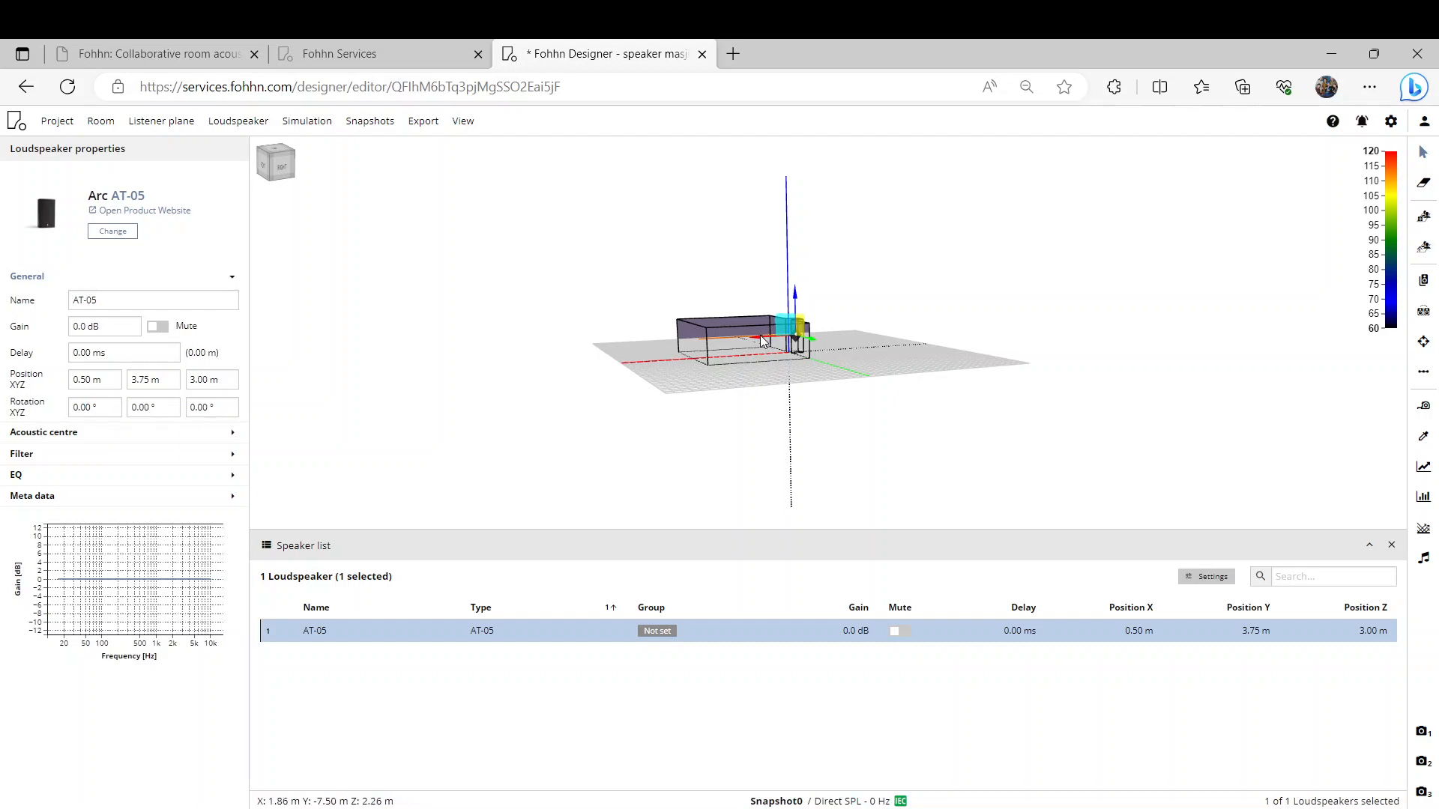
{"action": "left_click_drag", "start_coordinate": [763, 342], "coordinate": [788, 375]}
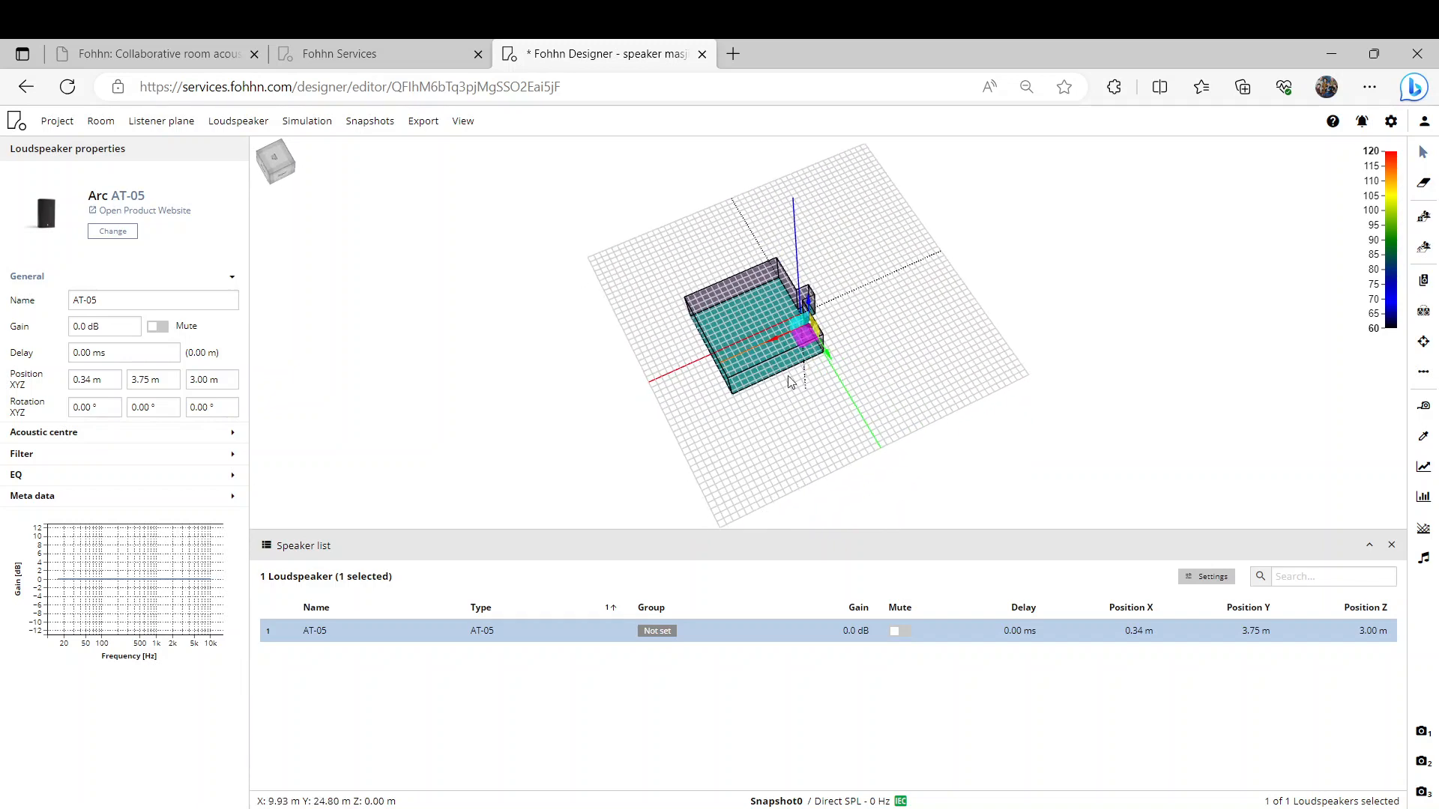
{"action": "scroll", "coordinate": [763, 344], "scroll_direction": "up", "scroll_amount": 3}
{"action": "scroll", "coordinate": [763, 344], "scroll_direction": "up", "scroll_amount": 2}
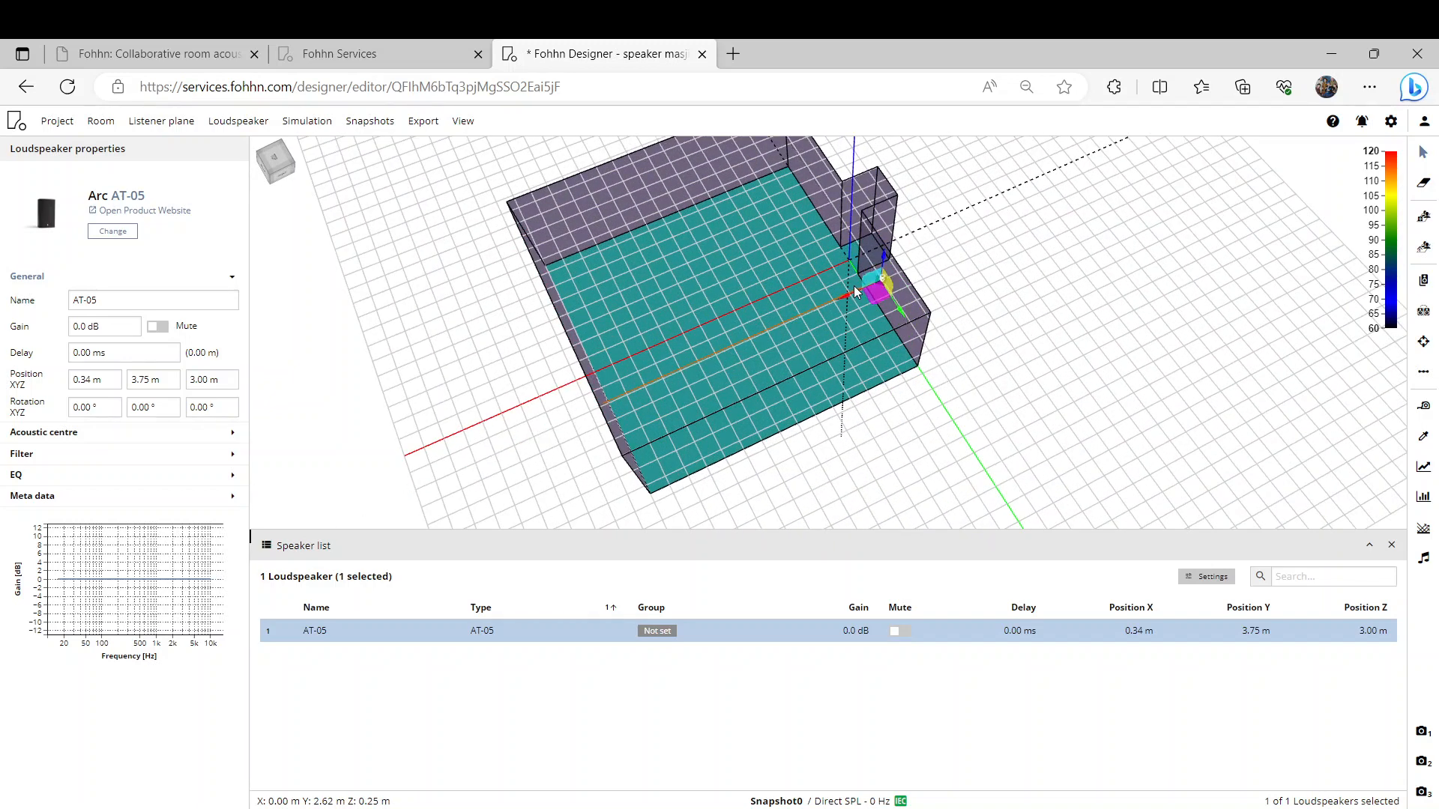
{"action": "mouse_move", "coordinate": [857, 294]}
{"action": "left_mouse_down"}
{"action": "mouse_move", "coordinate": [845, 273]}
{"action": "mouse_move", "coordinate": [806, 296]}
{"action": "mouse_move", "coordinate": [806, 267]}
{"action": "mouse_move", "coordinate": [844, 268]}
{"action": "mouse_move", "coordinate": [818, 287]}
{"action": "mouse_move", "coordinate": [852, 294]}
{"action": "left_mouse_up"}
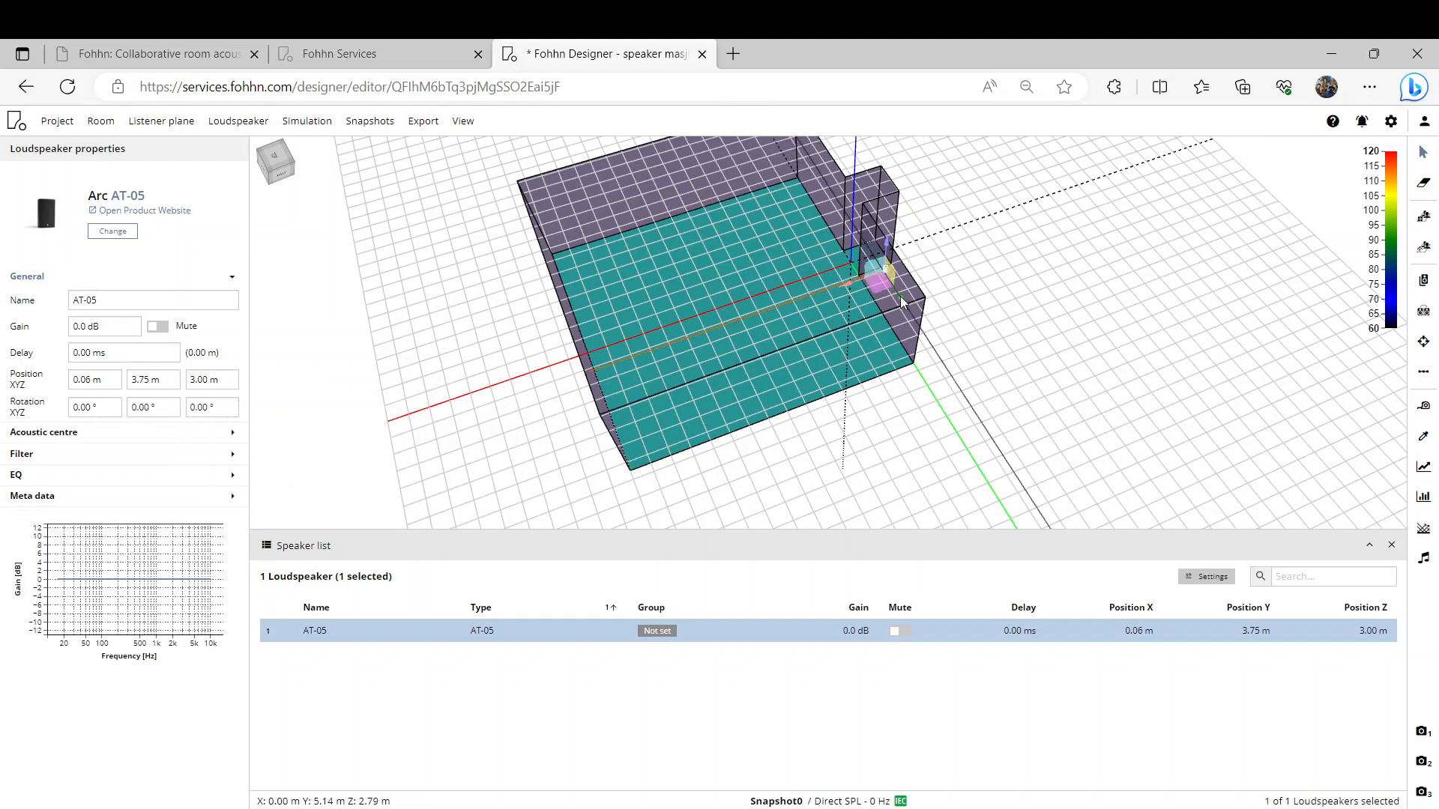
Move the loudspeaker along the Y axis to about 4.12 m and restore its Y position to 3.75 m
{"action": "left_click_drag", "start_coordinate": [901, 296], "coordinate": [899, 313]}
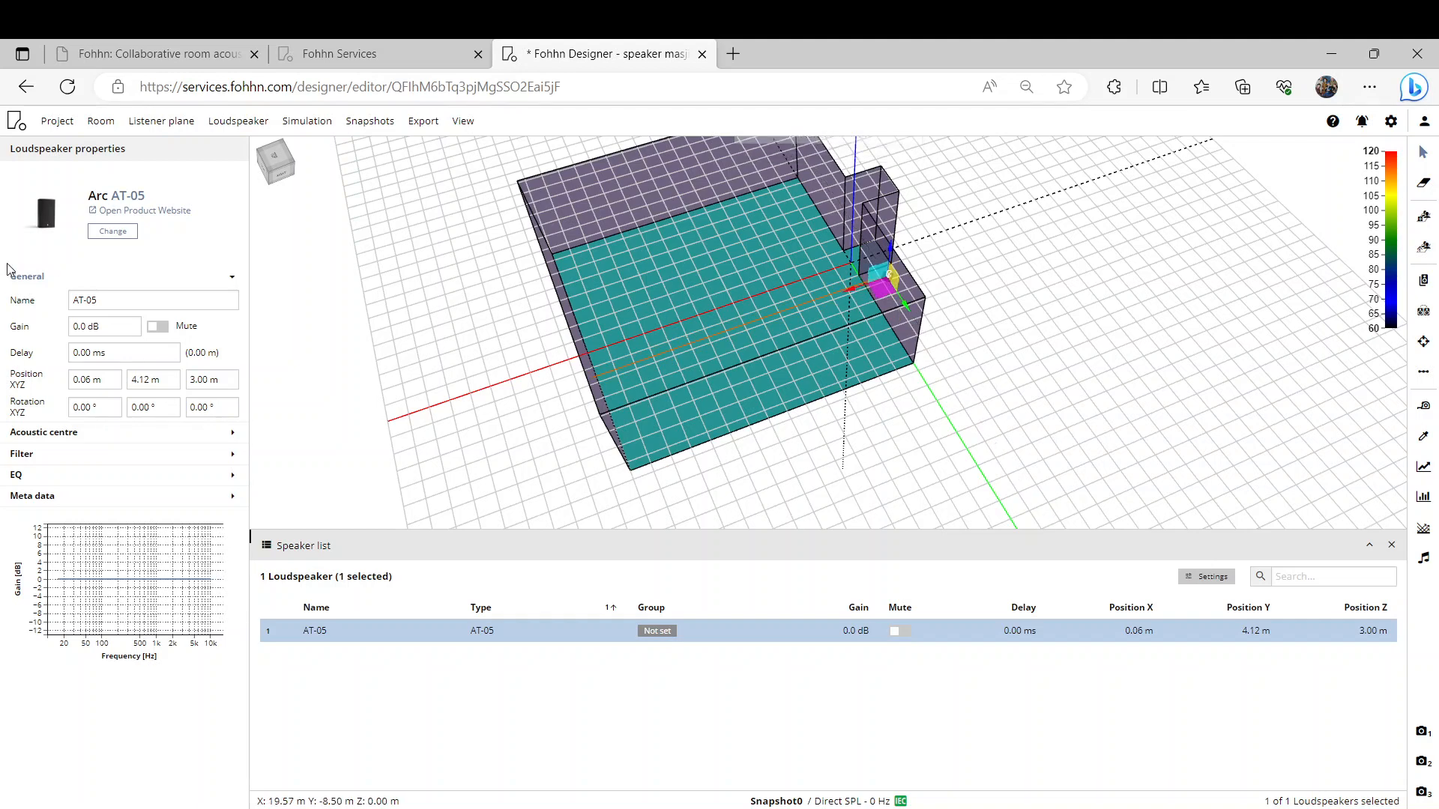
{"action": "double_click", "coordinate": [150, 378]}
{"action": "type", "text": "3"}
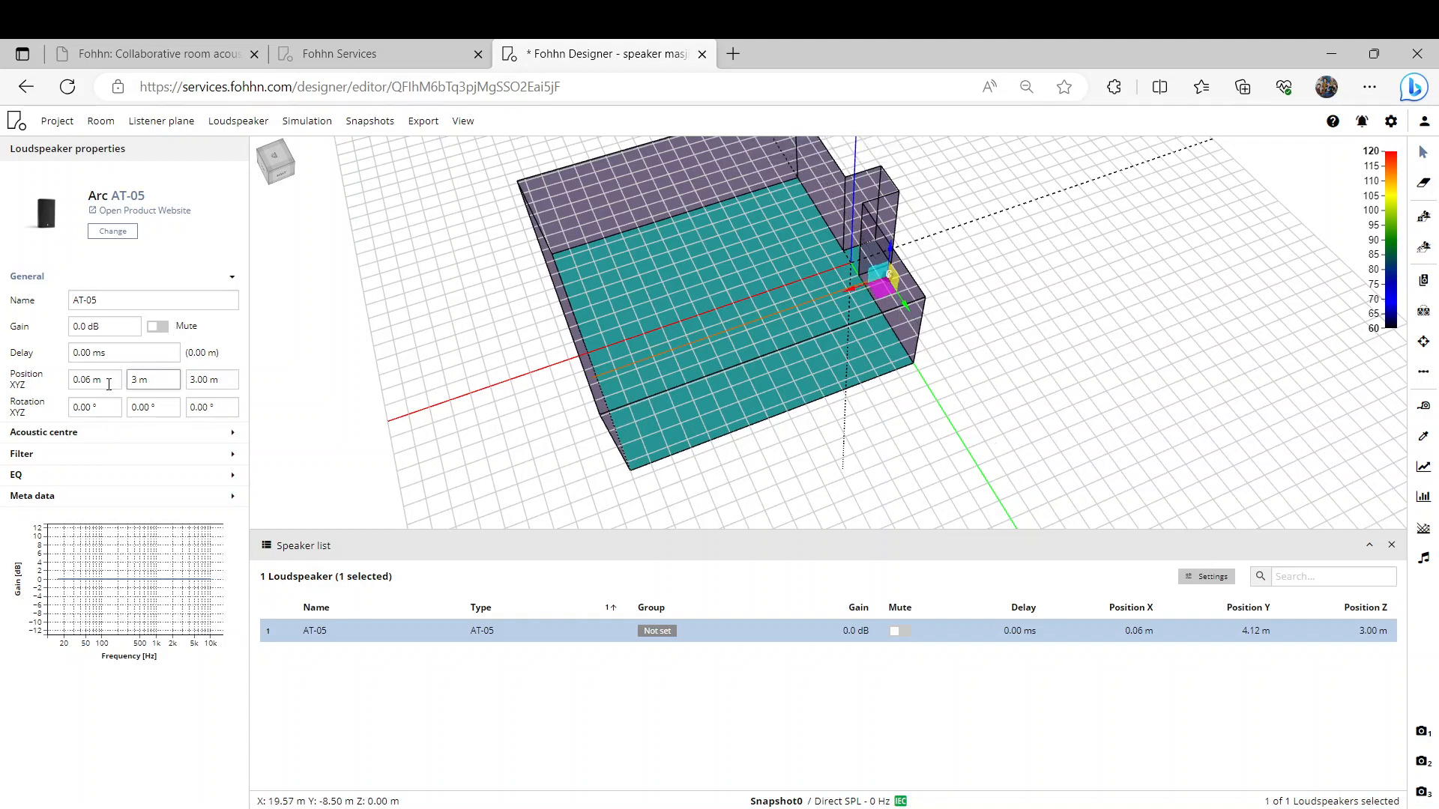
{"action": "type", "text": ".75"}
{"action": "left_click", "coordinate": [320, 393]}
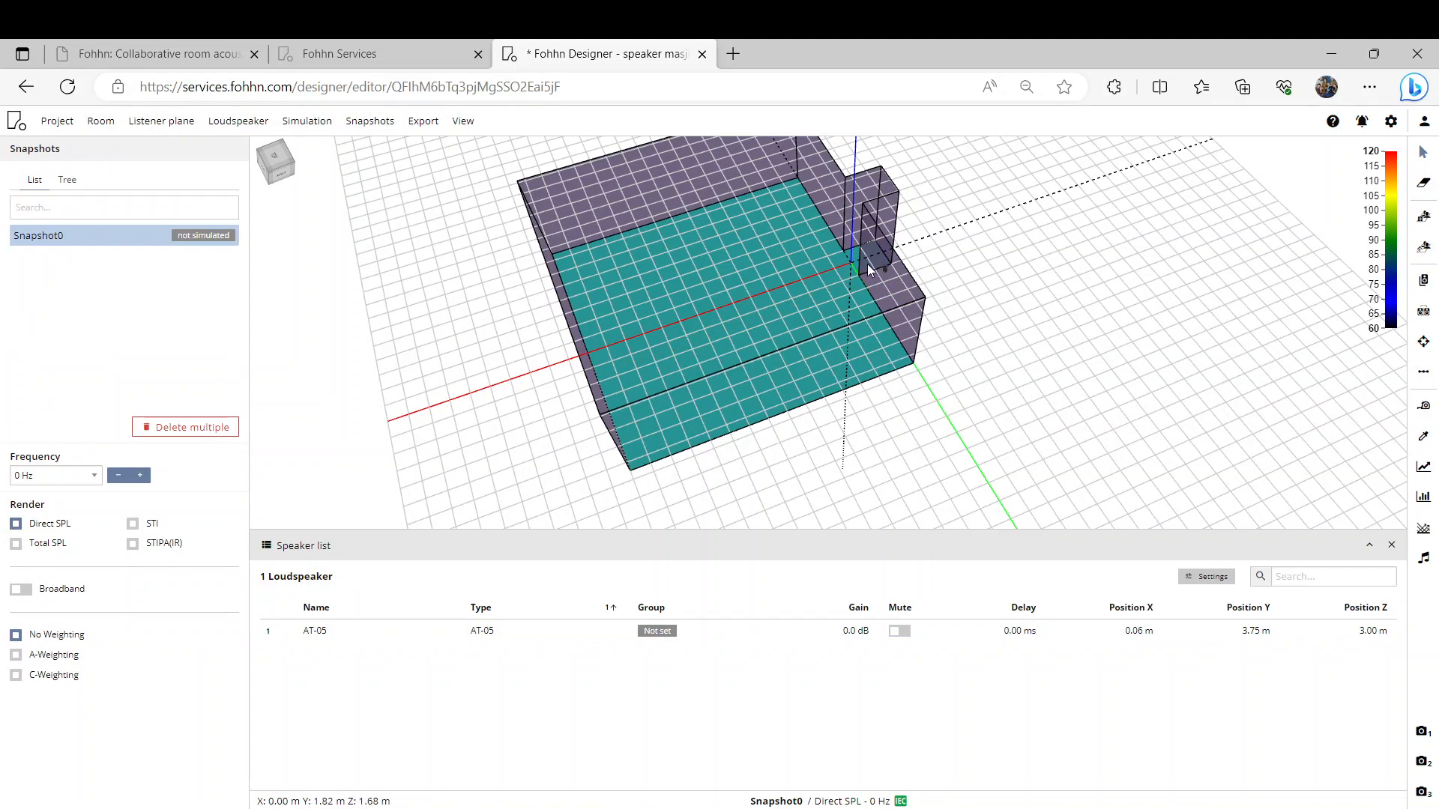
Set the AT-05 loudspeaker's X rotation to 45° and inspect its orientation in the room
{"action": "left_click", "coordinate": [499, 637]}
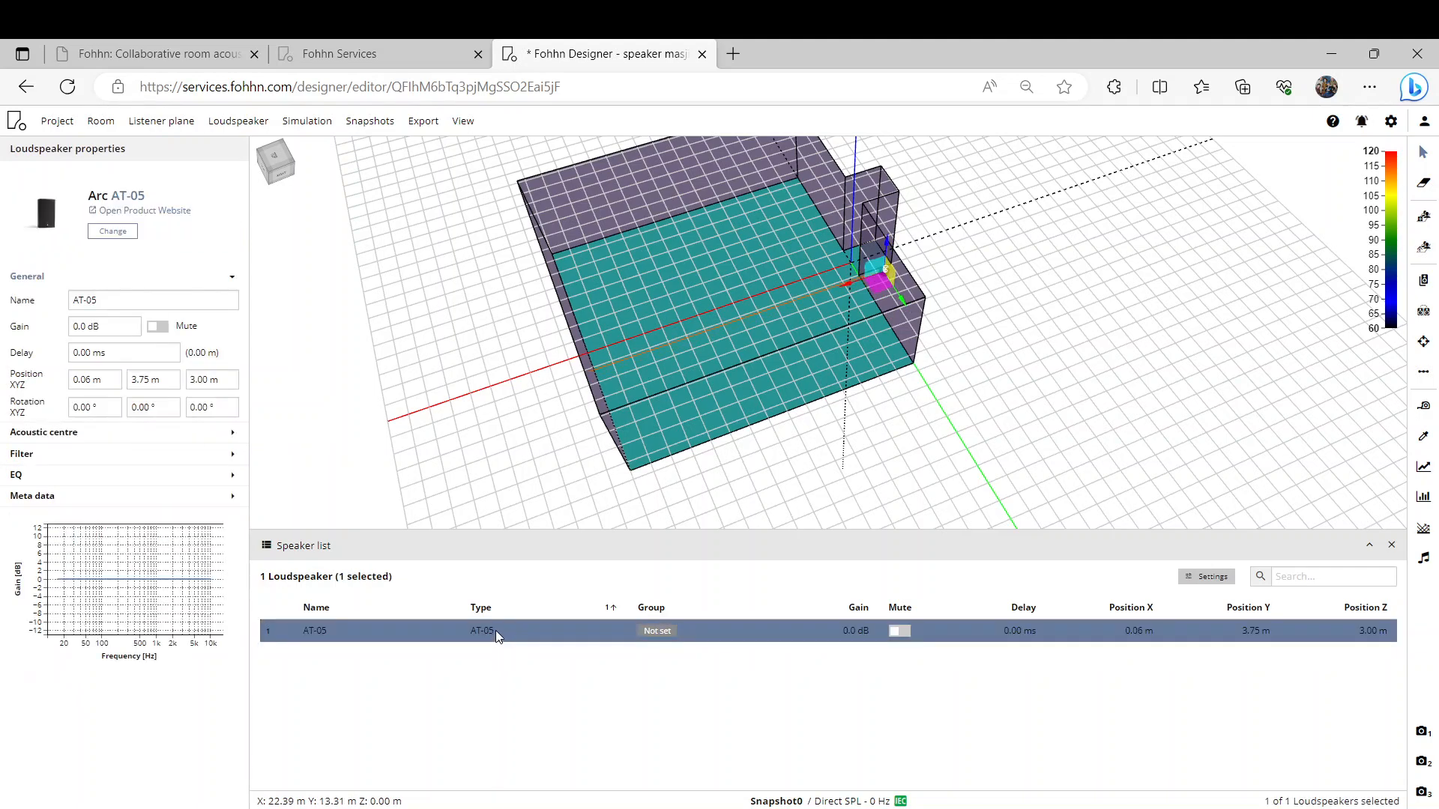
{"action": "left_click", "coordinate": [113, 410]}
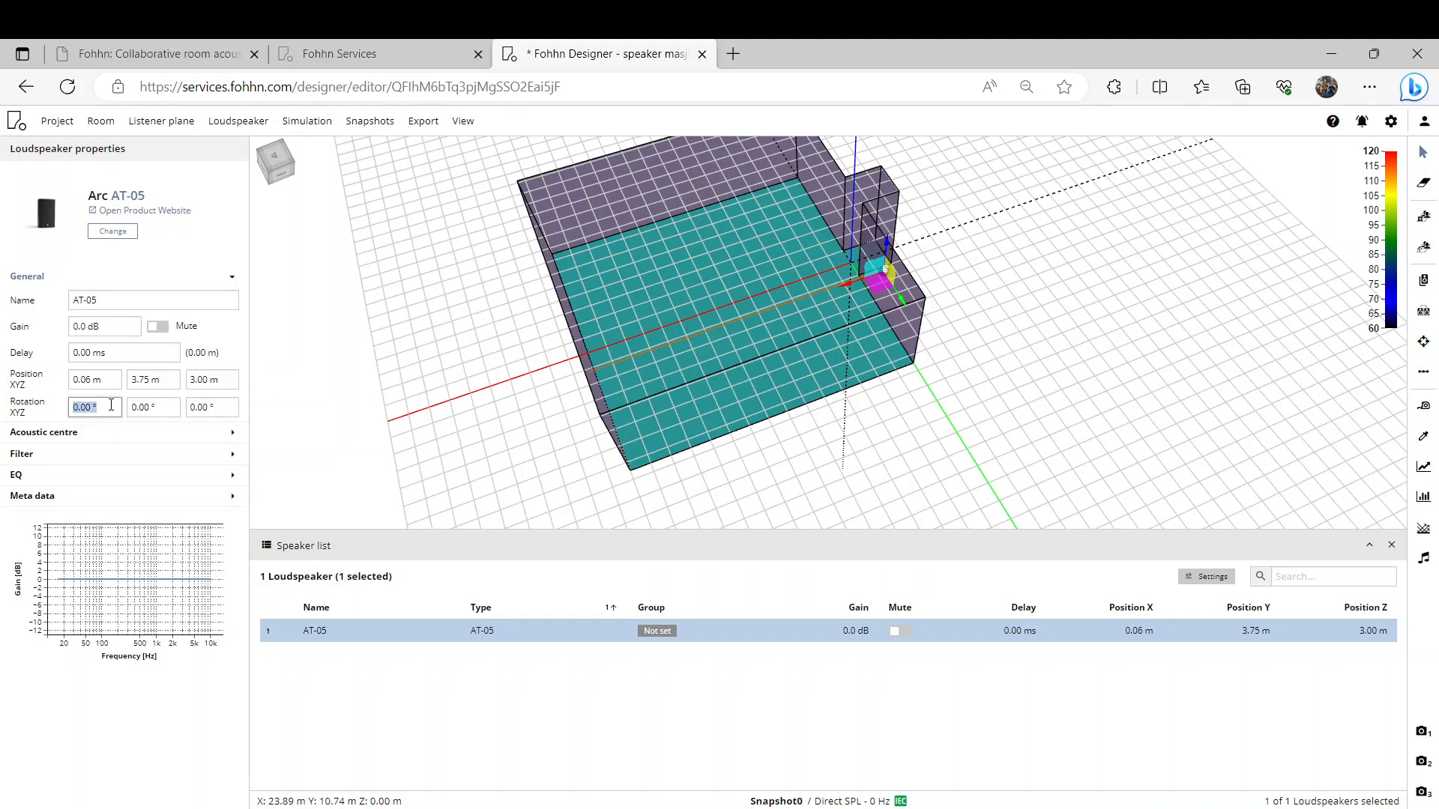
{"action": "left_click_drag", "start_coordinate": [659, 380], "coordinate": [745, 308]}
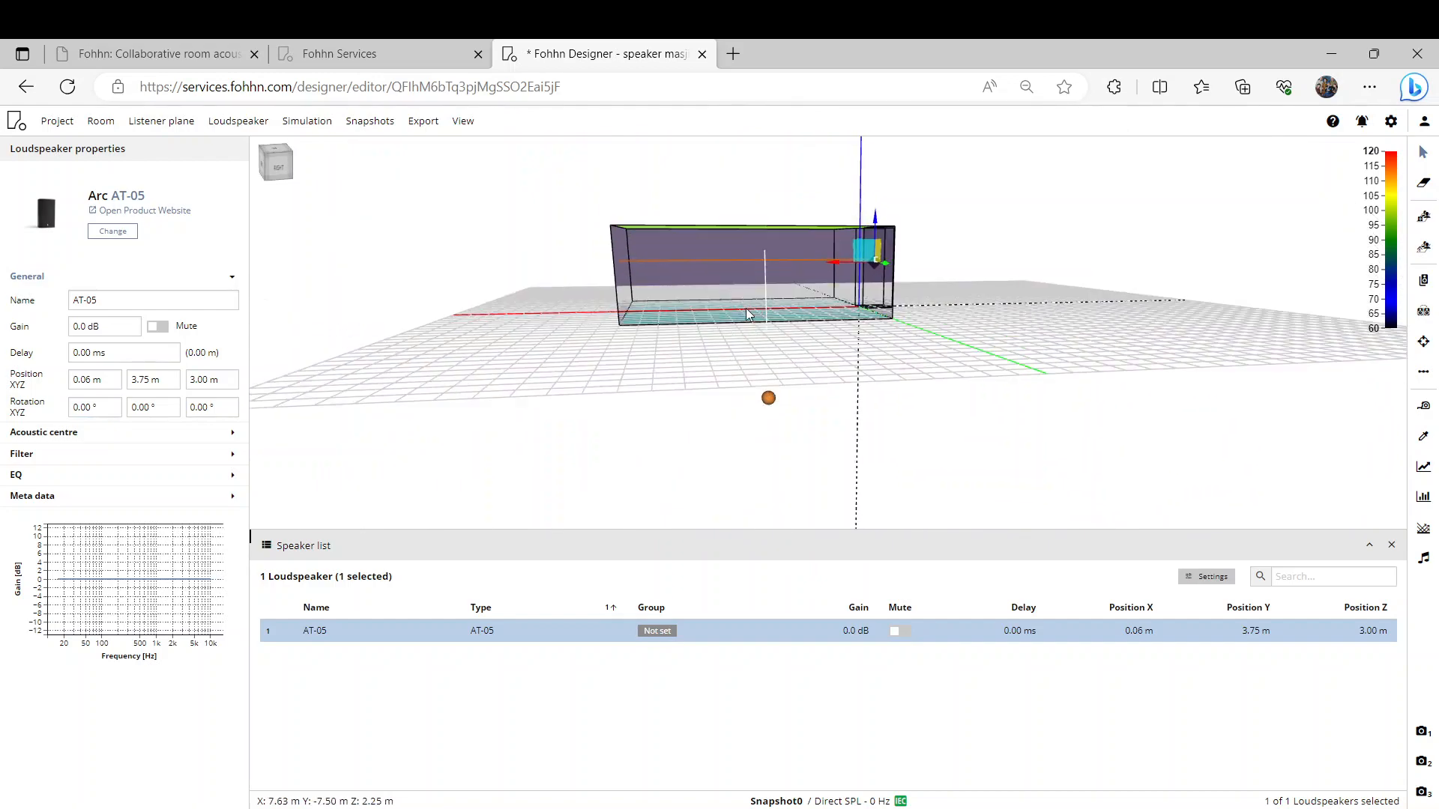
{"action": "left_click", "coordinate": [88, 405]}
{"action": "double_click", "coordinate": [92, 407]}
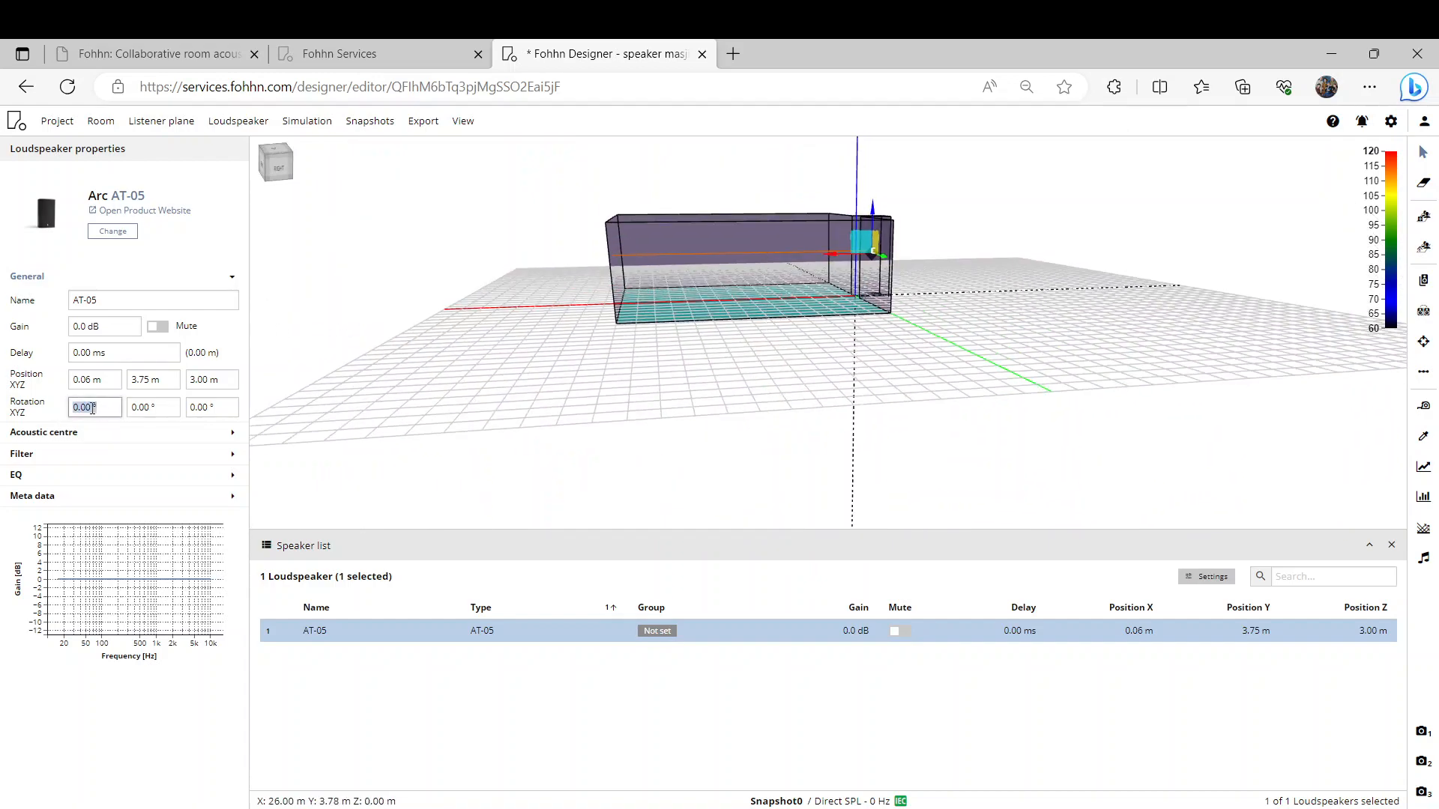
{"action": "left_click", "coordinate": [91, 408]}
{"action": "left_click_drag", "start_coordinate": [87, 407], "coordinate": [64, 410]}
{"action": "type", "text": "45.0"}
{"action": "left_click", "coordinate": [335, 424]}
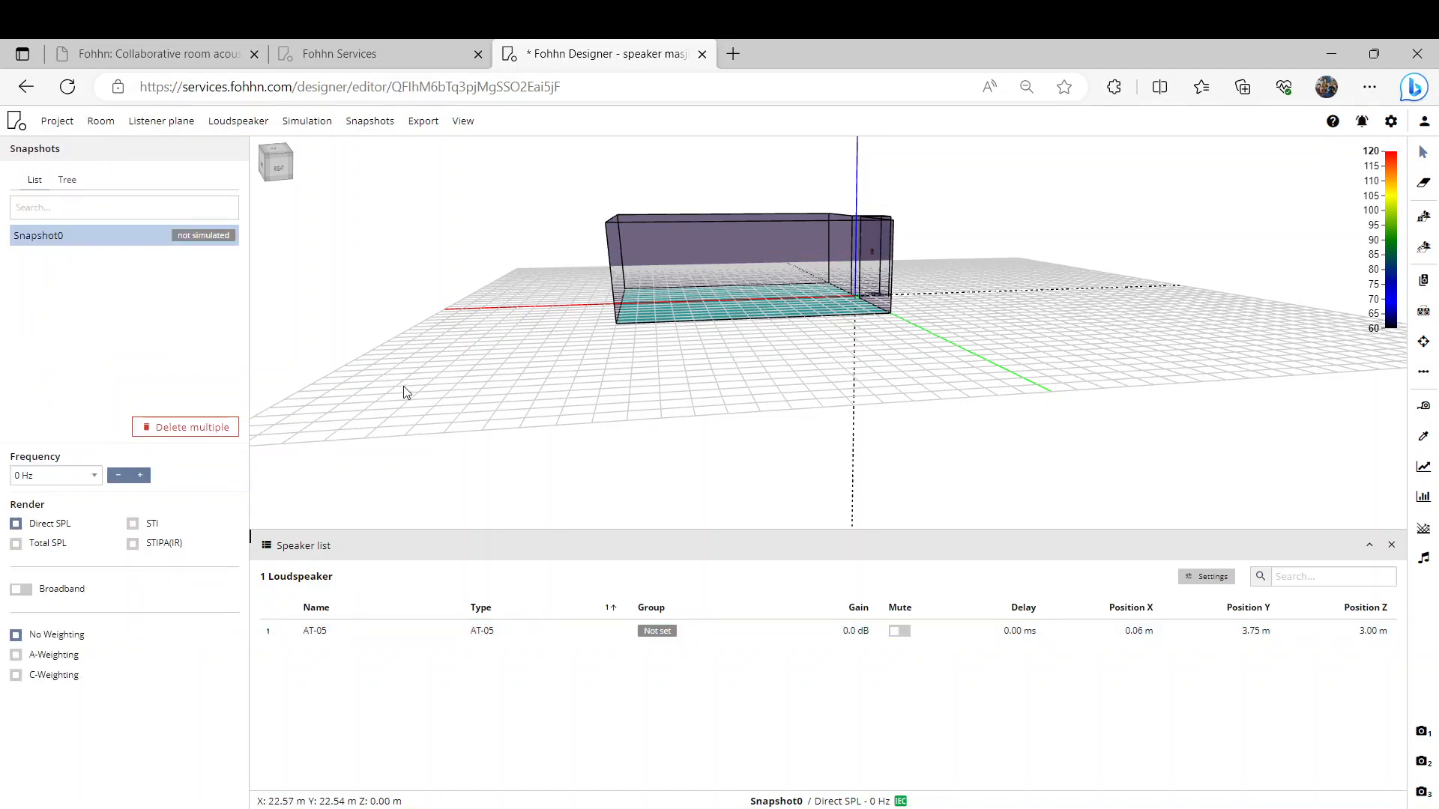
{"action": "left_click", "coordinate": [508, 633]}
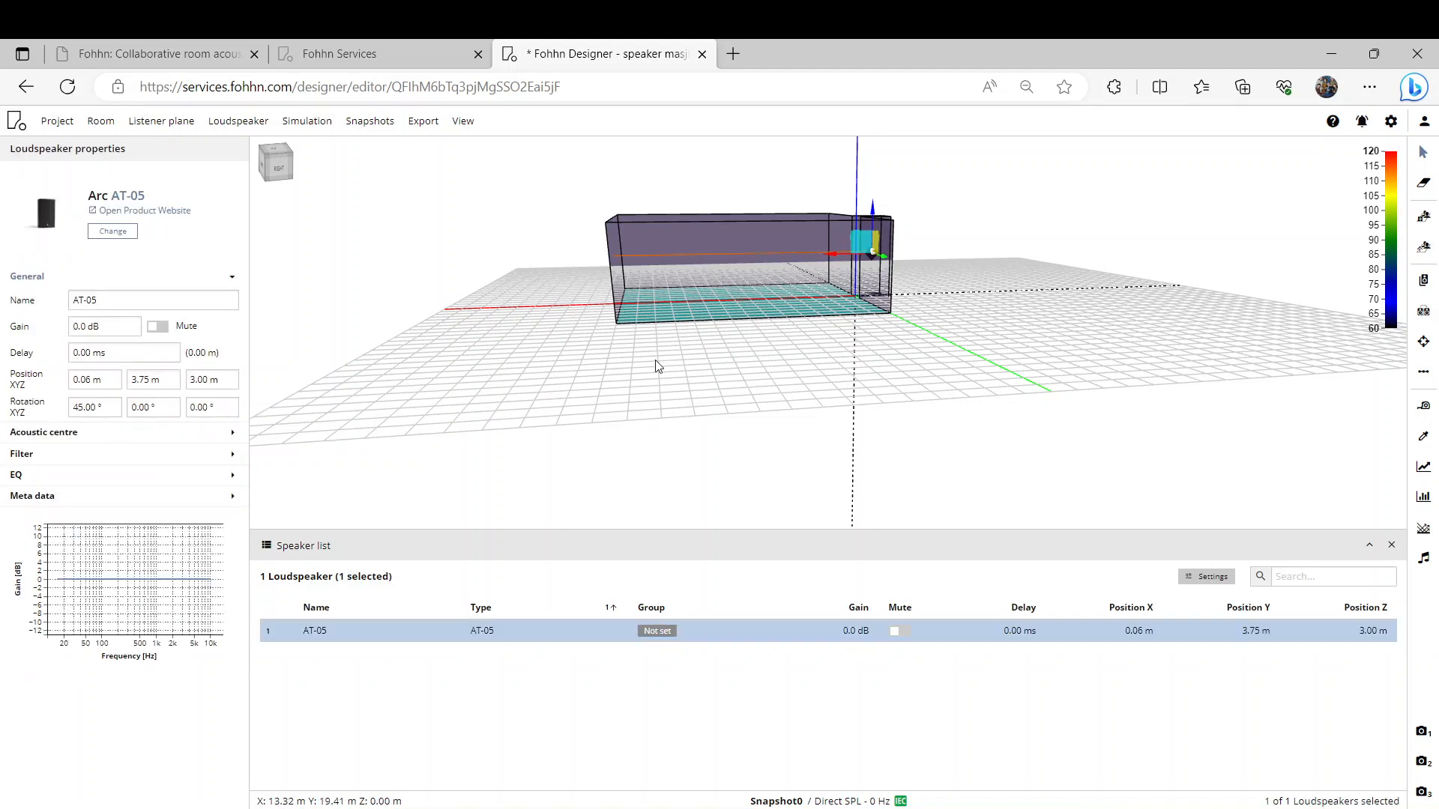
{"action": "mouse_move", "coordinate": [630, 375]}
{"action": "left_mouse_down"}
{"action": "mouse_move", "coordinate": [637, 395]}
{"action": "mouse_move", "coordinate": [588, 328]}
{"action": "mouse_move", "coordinate": [652, 417]}
{"action": "mouse_move", "coordinate": [671, 379]}
{"action": "mouse_move", "coordinate": [619, 294]}
{"action": "left_mouse_up"}
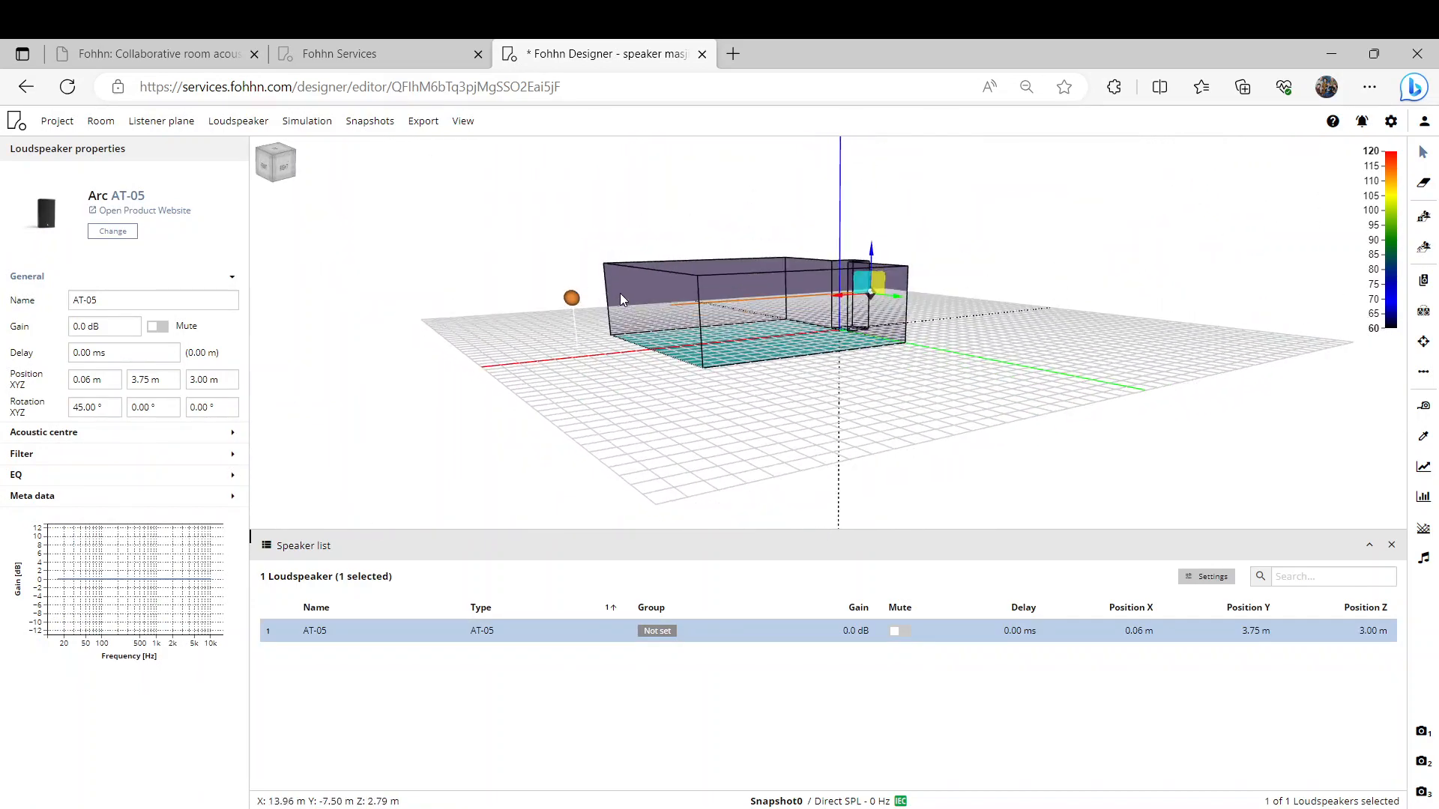
Set the AT-05 loudspeaker's X rotation to 15°
{"action": "left_click_drag", "start_coordinate": [82, 410], "coordinate": [66, 416]}
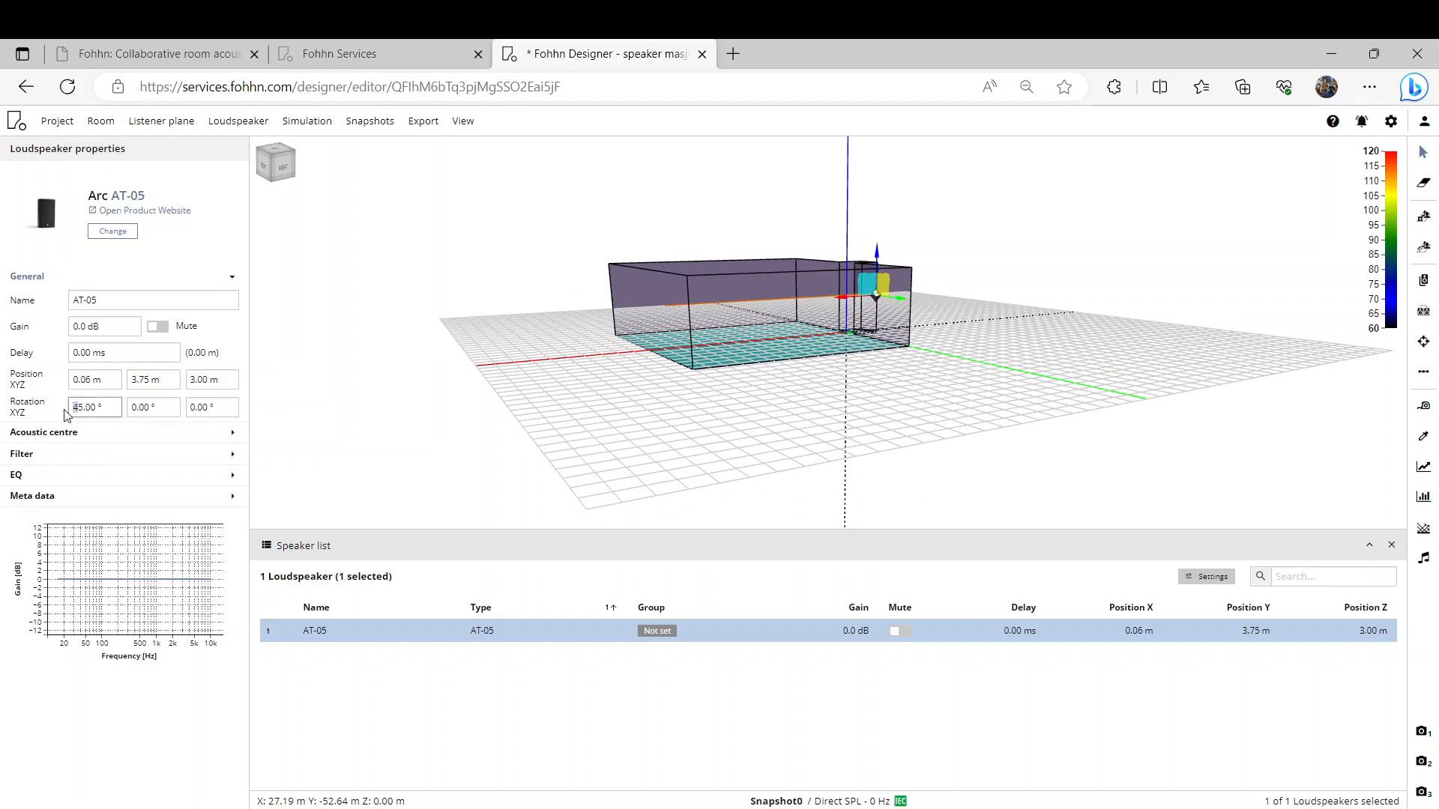
{"action": "type", "text": "1"}
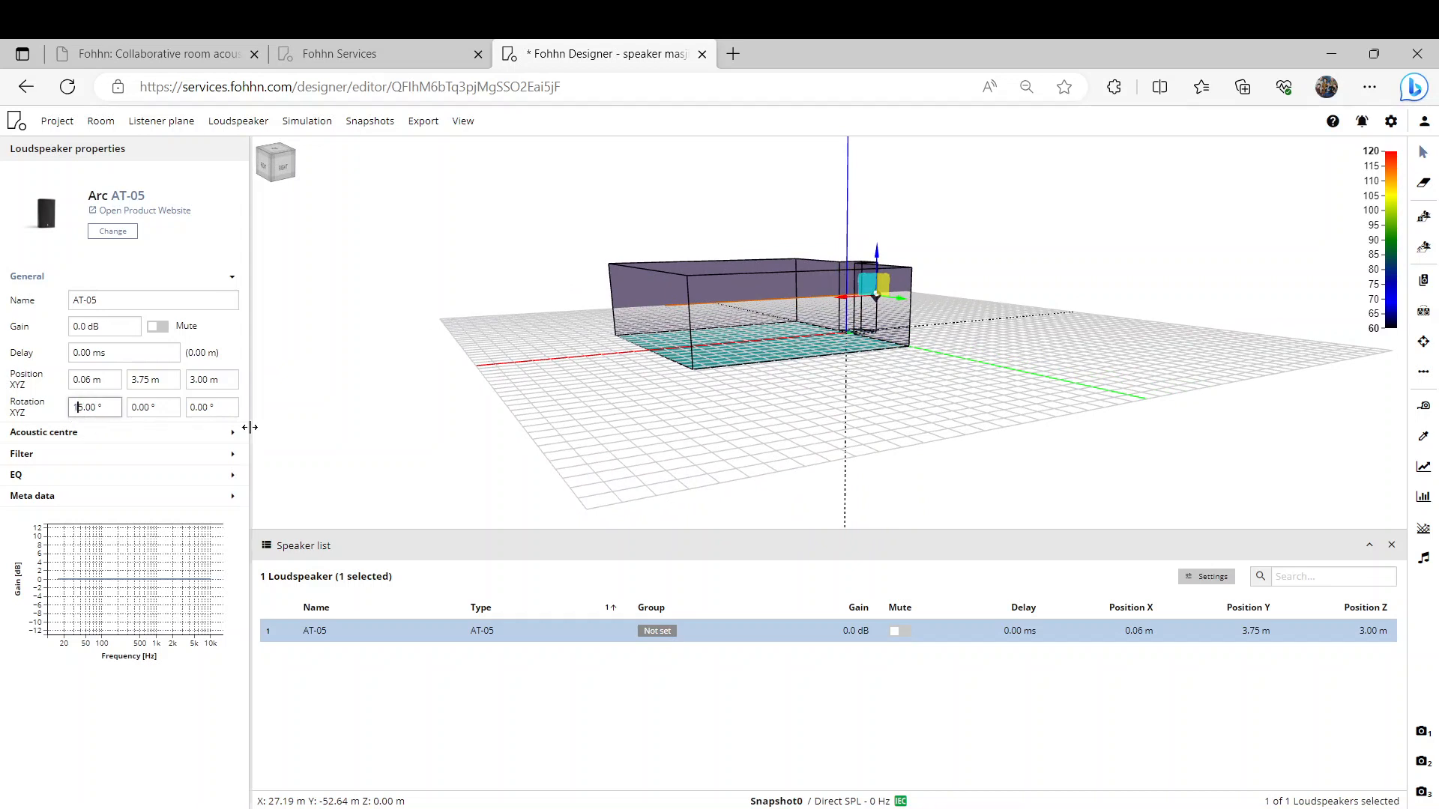
{"action": "left_click", "coordinate": [193, 453]}
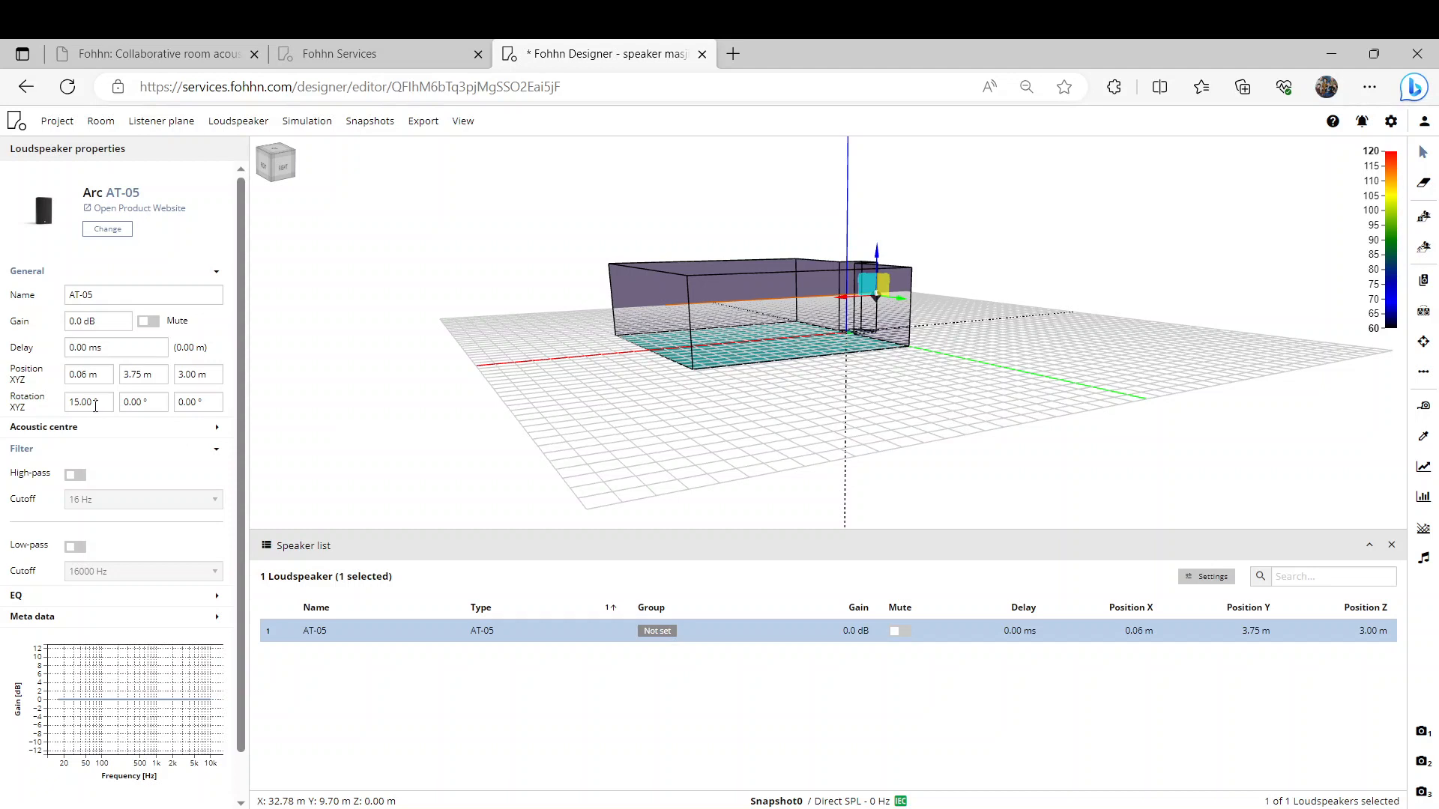
Reset the AT-05 loudspeaker's X rotation to 0° and keep the loudspeaker selected
{"action": "left_click_drag", "start_coordinate": [94, 404], "coordinate": [25, 409]}
{"action": "left_click", "coordinate": [369, 424]}
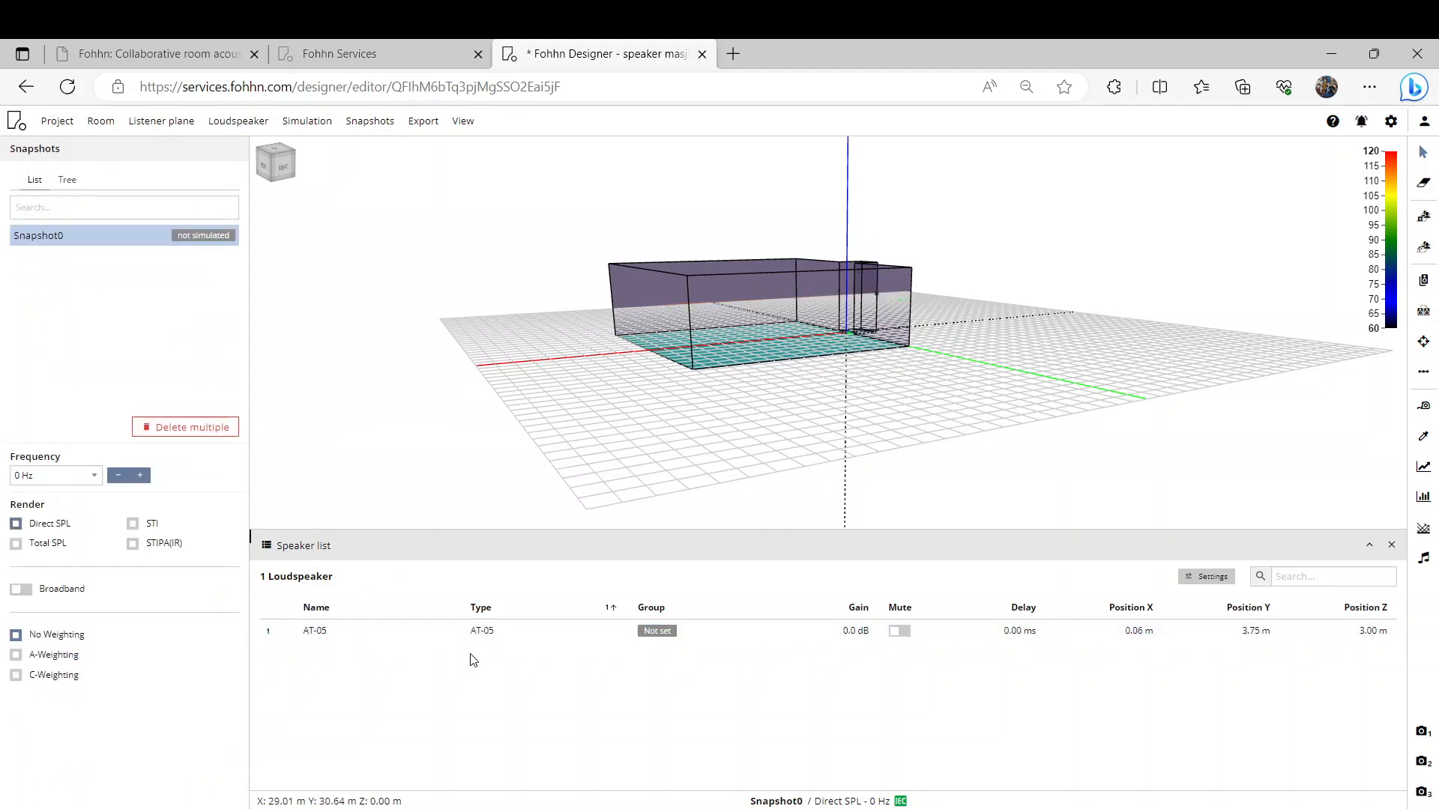
{"action": "left_click", "coordinate": [470, 633]}
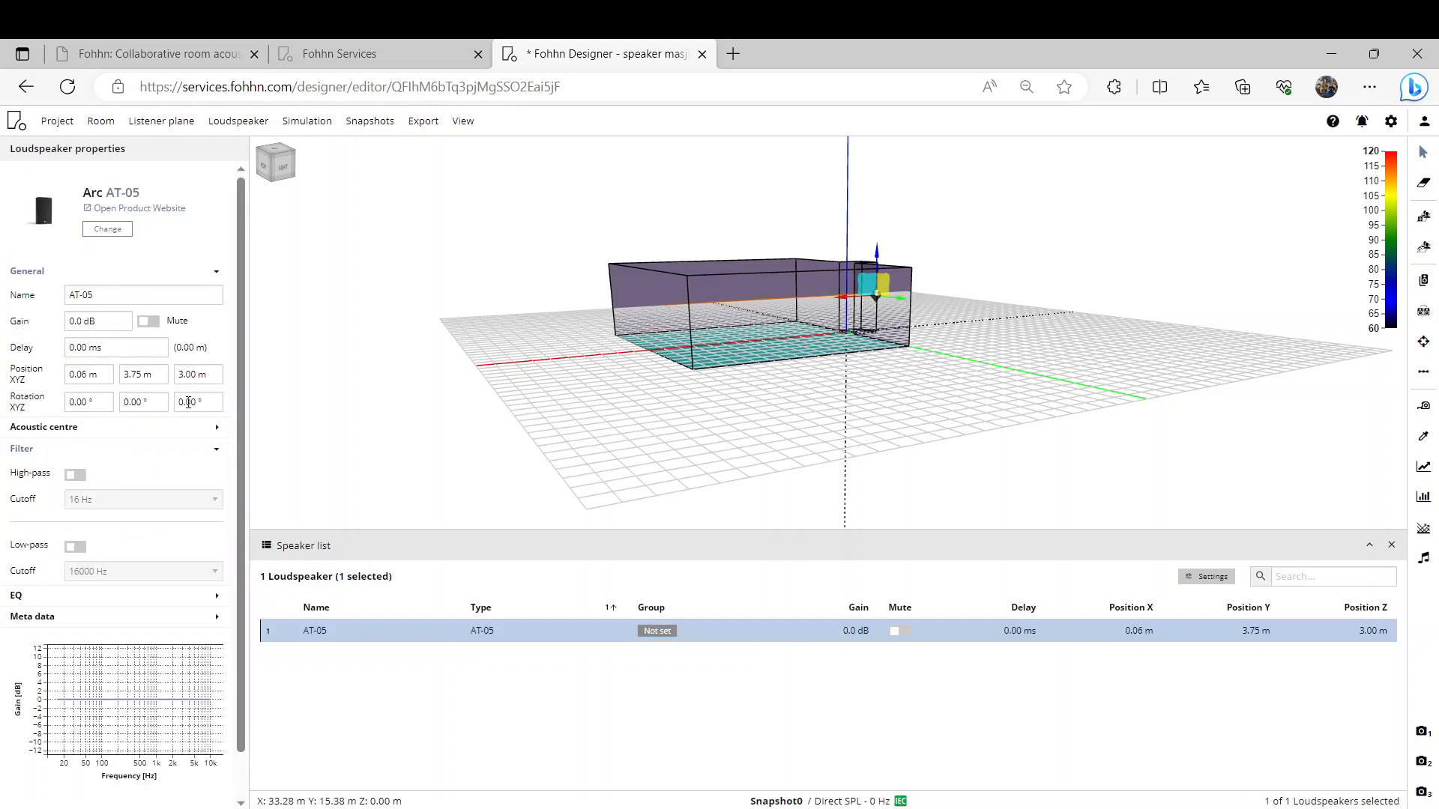
Try a Y rotation of 15° on the AT-05 loudspeaker, check its aiming line and reset the Y rotation to 0°
{"action": "left_click_drag", "start_coordinate": [129, 405], "coordinate": [123, 406]}
{"action": "left_click", "coordinate": [400, 459]}
{"action": "left_click", "coordinate": [675, 632]}
{"action": "left_click_drag", "start_coordinate": [658, 443], "coordinate": [575, 339]}
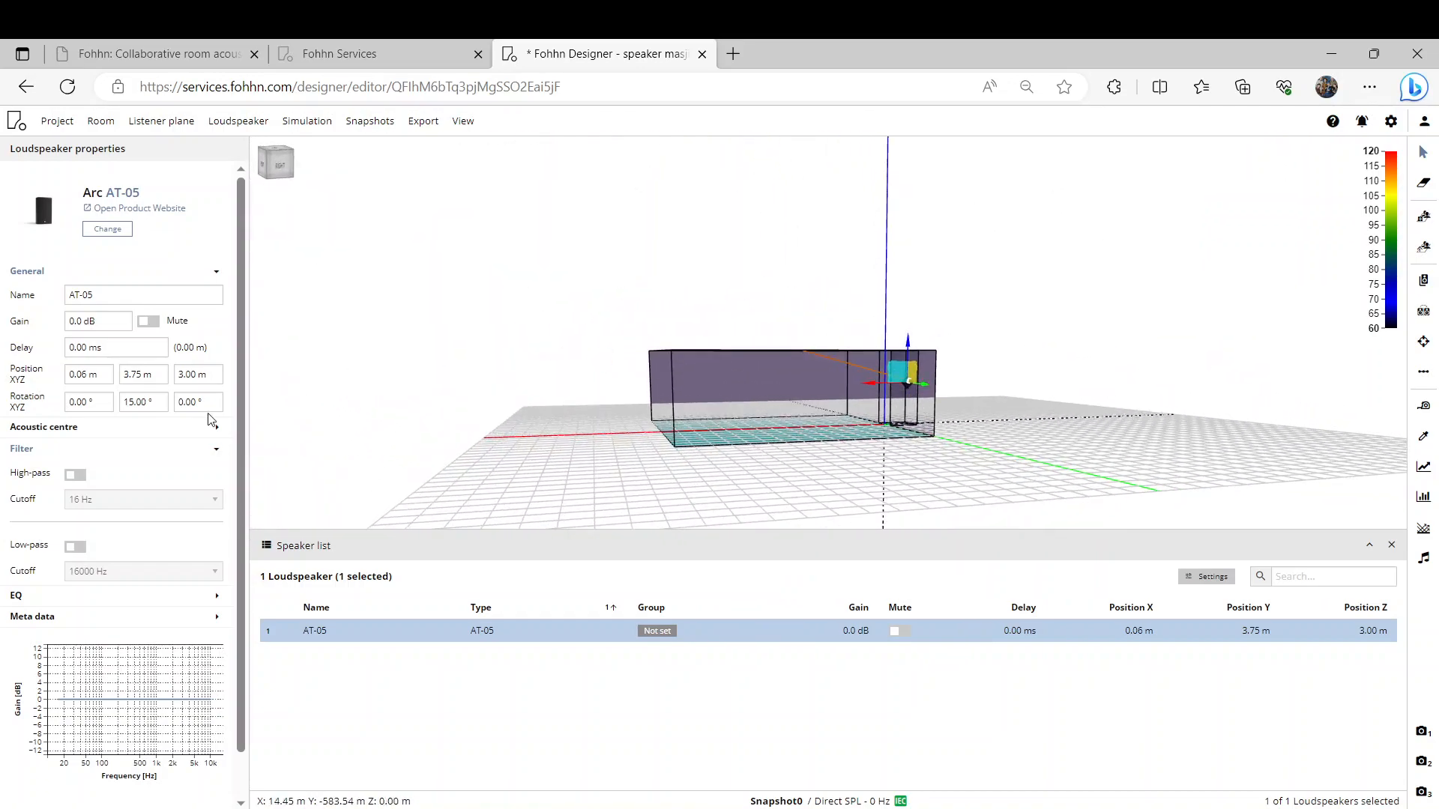
{"action": "double_click", "coordinate": [147, 403]}
{"action": "type", "text": "0"}
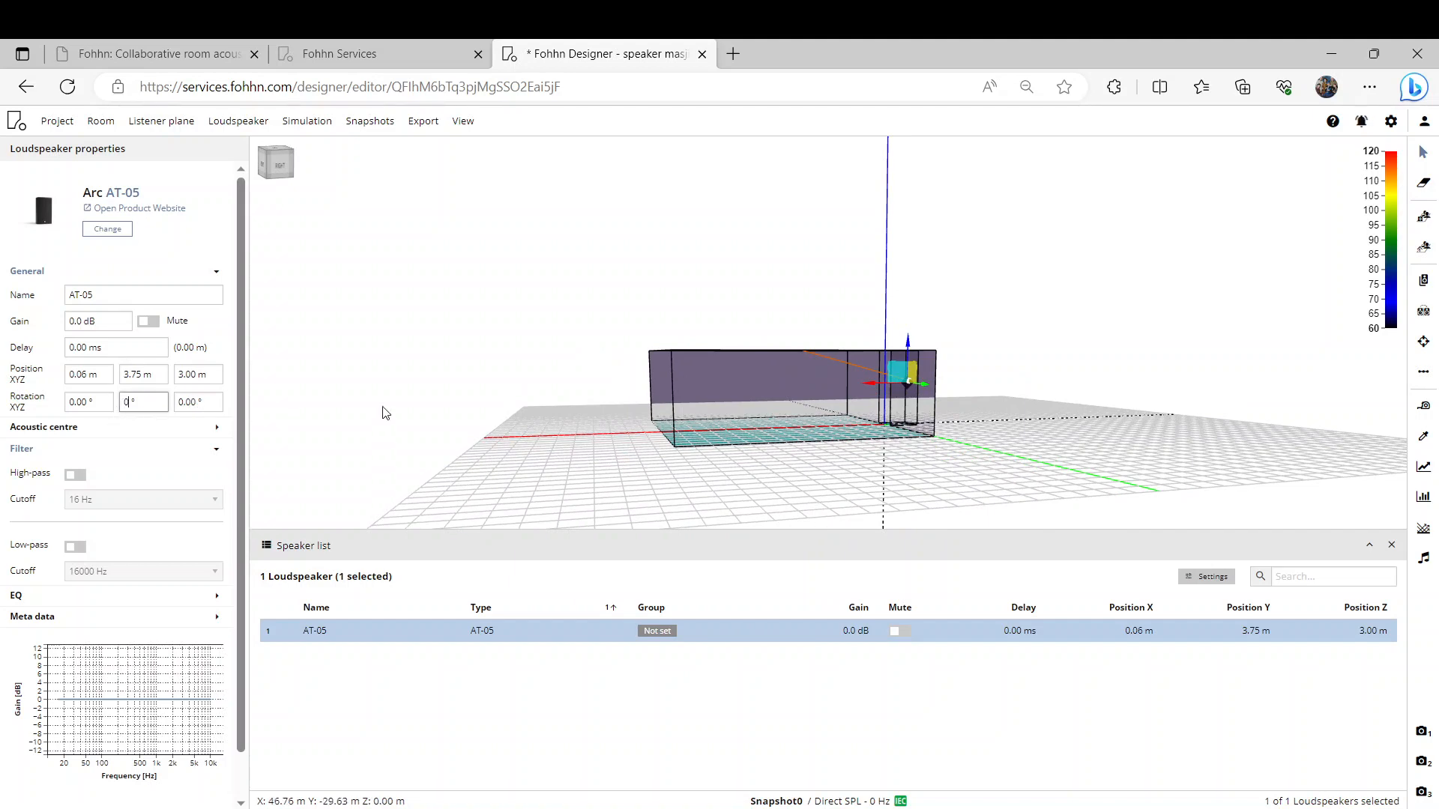
{"action": "left_click_drag", "start_coordinate": [383, 408], "coordinate": [252, 367]}
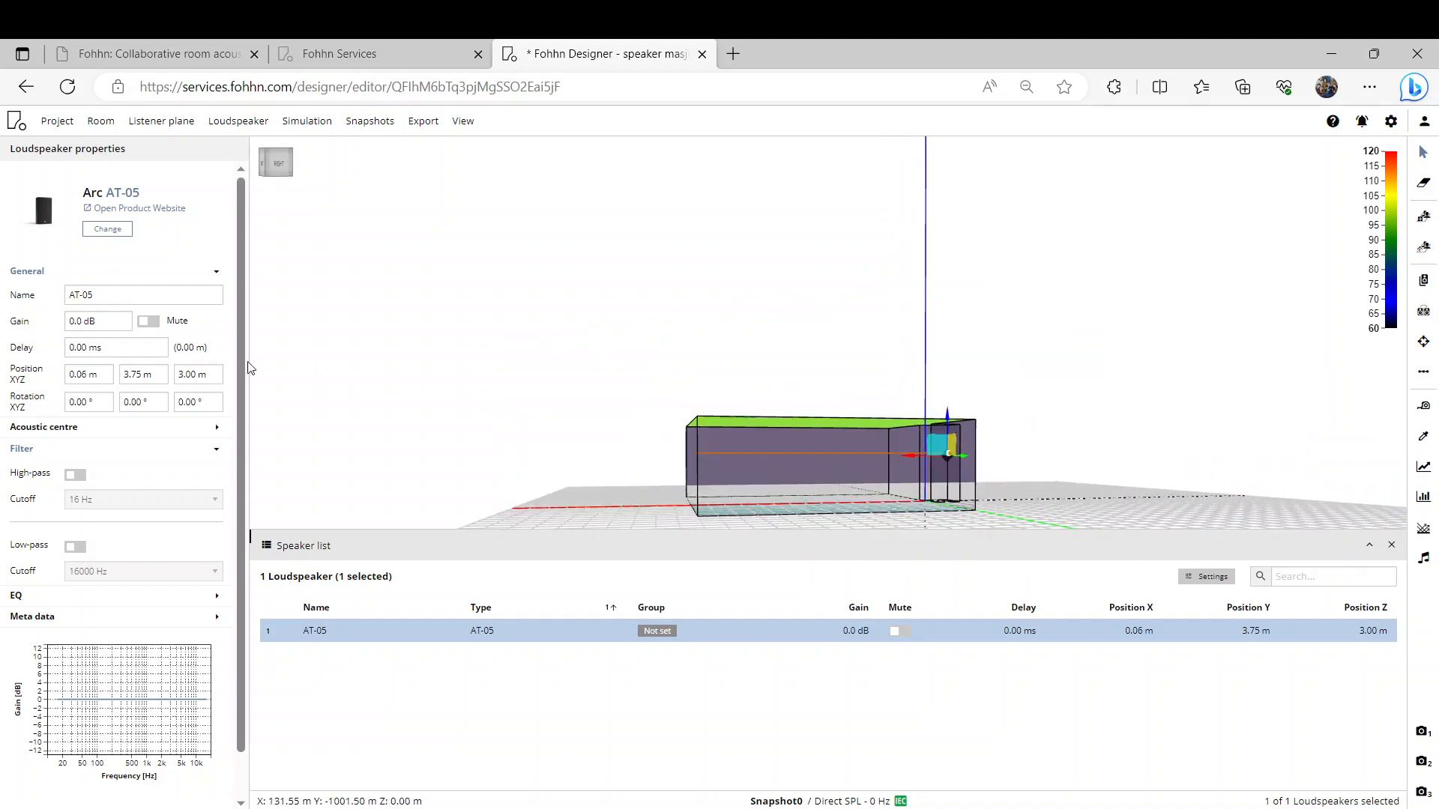
Try a Z rotation of -45° on the AT-05 loudspeaker, check its direction and reset the Z rotation to 0°
{"action": "double_click", "coordinate": [197, 403]}
{"action": "type", "text": "-45"}
{"action": "key", "text": "Return"}
{"action": "left_click_drag", "start_coordinate": [482, 424], "coordinate": [666, 480]}
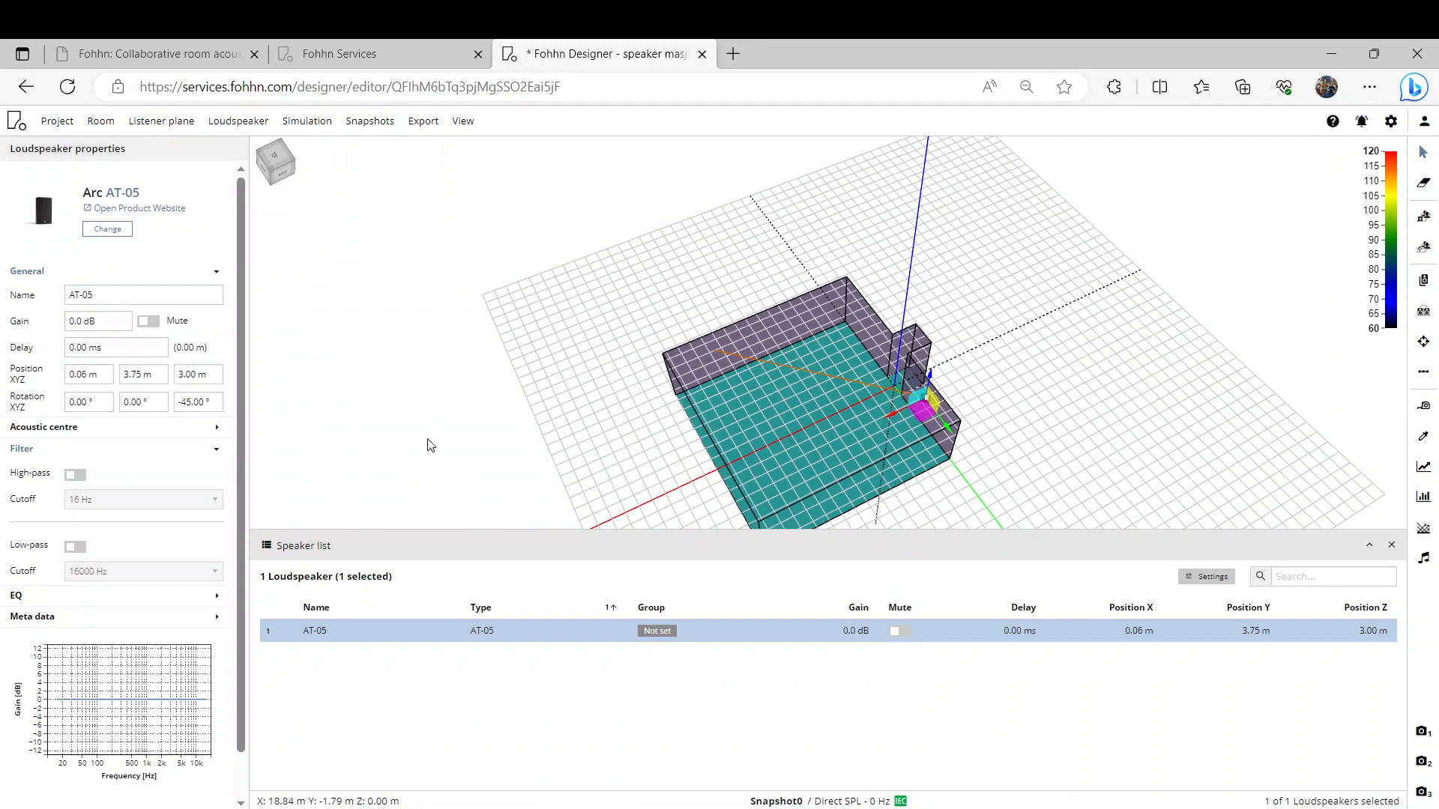
{"action": "left_click", "coordinate": [204, 403]}
{"action": "type", "text": "0"}
Set the AT-05 loudspeaker's Y rotation to -45° and check its aiming line in the room
{"action": "left_click", "coordinate": [143, 405]}
{"action": "key", "text": "BackSpace"}
{"action": "key", "text": "Return"}
{"action": "right_click_drag", "start_coordinate": [591, 425], "coordinate": [586, 336]}
{"action": "left_click_drag", "start_coordinate": [586, 336], "coordinate": [677, 404]}
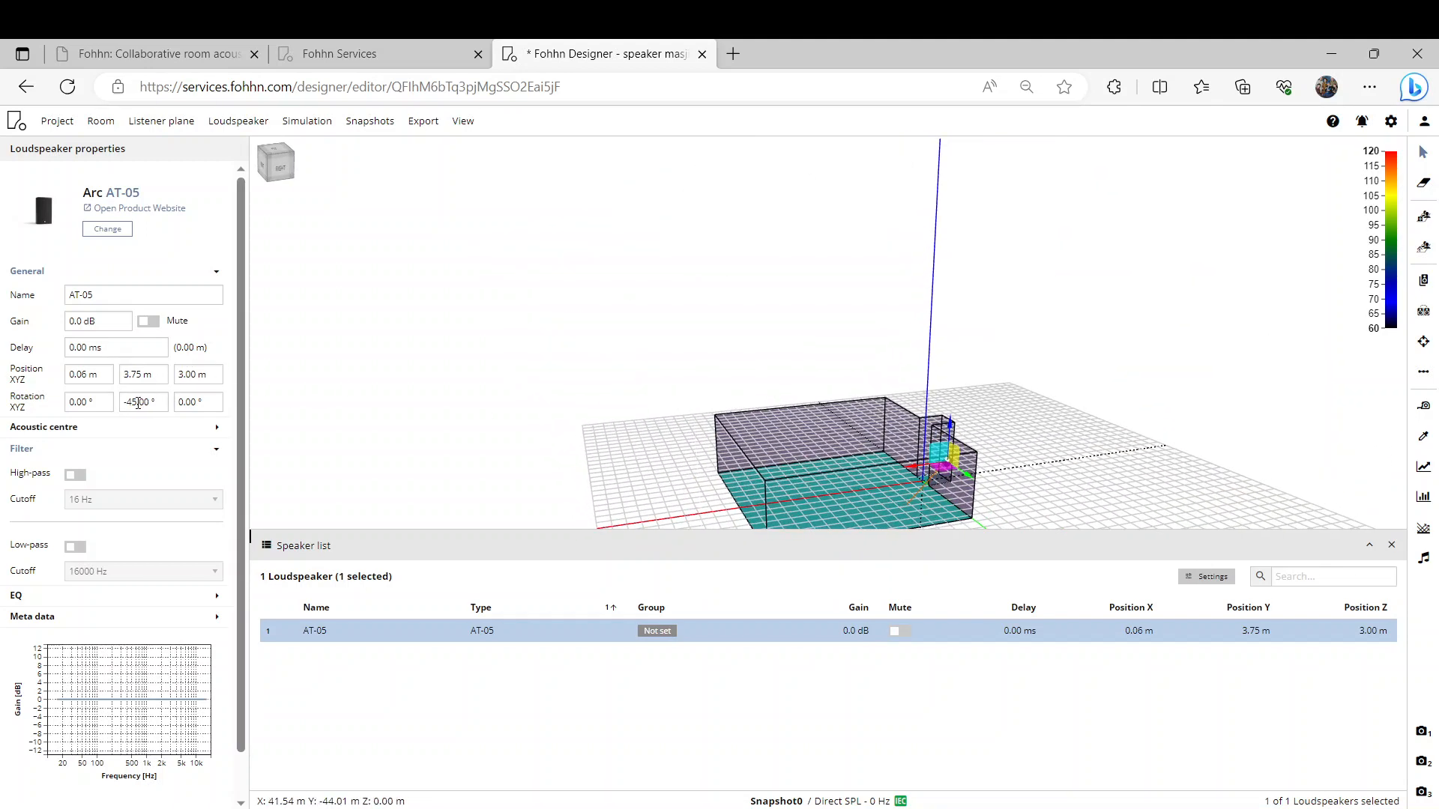
Set the AT-05 loudspeaker's Y rotation to -15° and reselect it from the speaker list
{"action": "left_click_drag", "start_coordinate": [135, 402], "coordinate": [114, 401]}
{"action": "key", "text": "BackSpace"}
{"action": "left_click", "coordinate": [562, 438]}
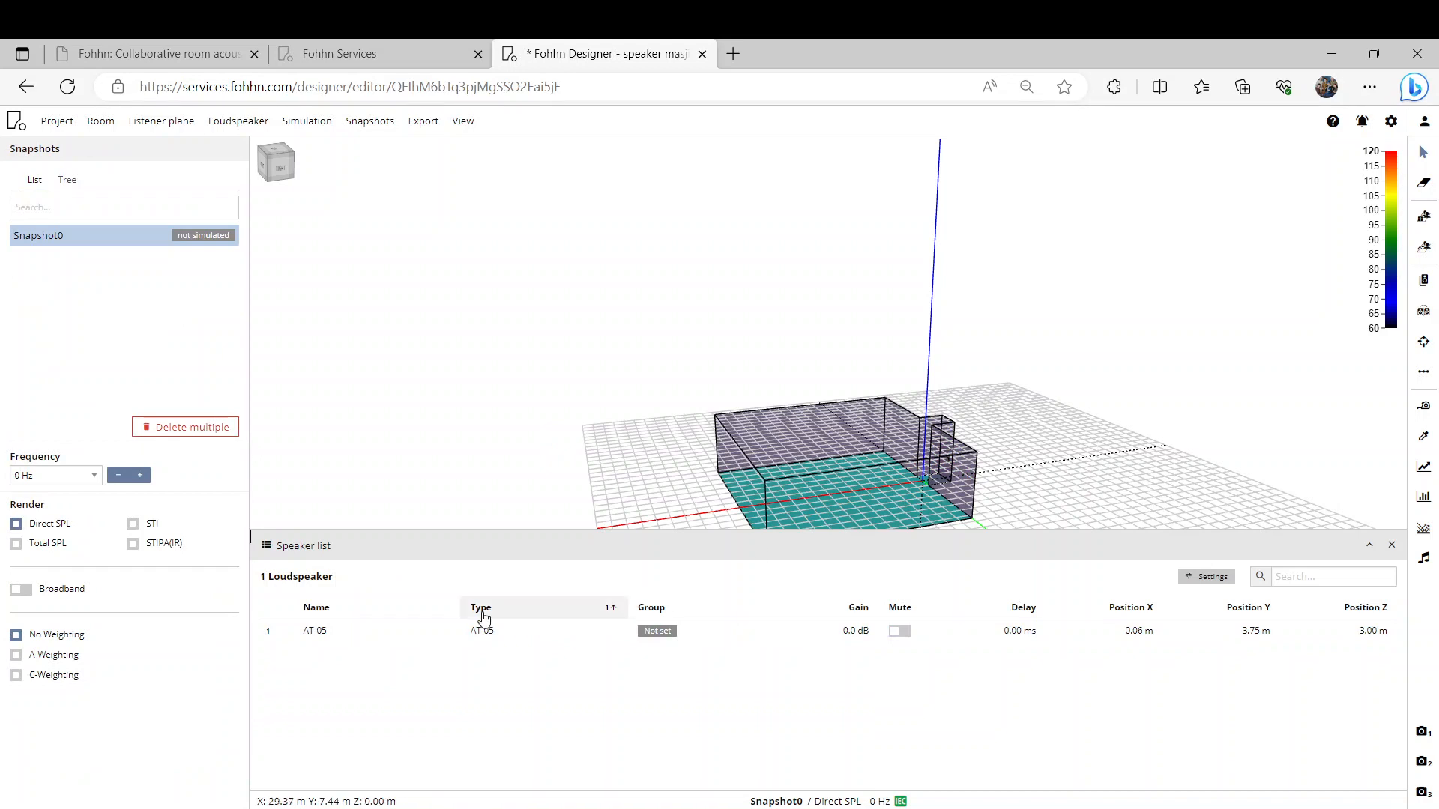
{"action": "left_click", "coordinate": [466, 632]}
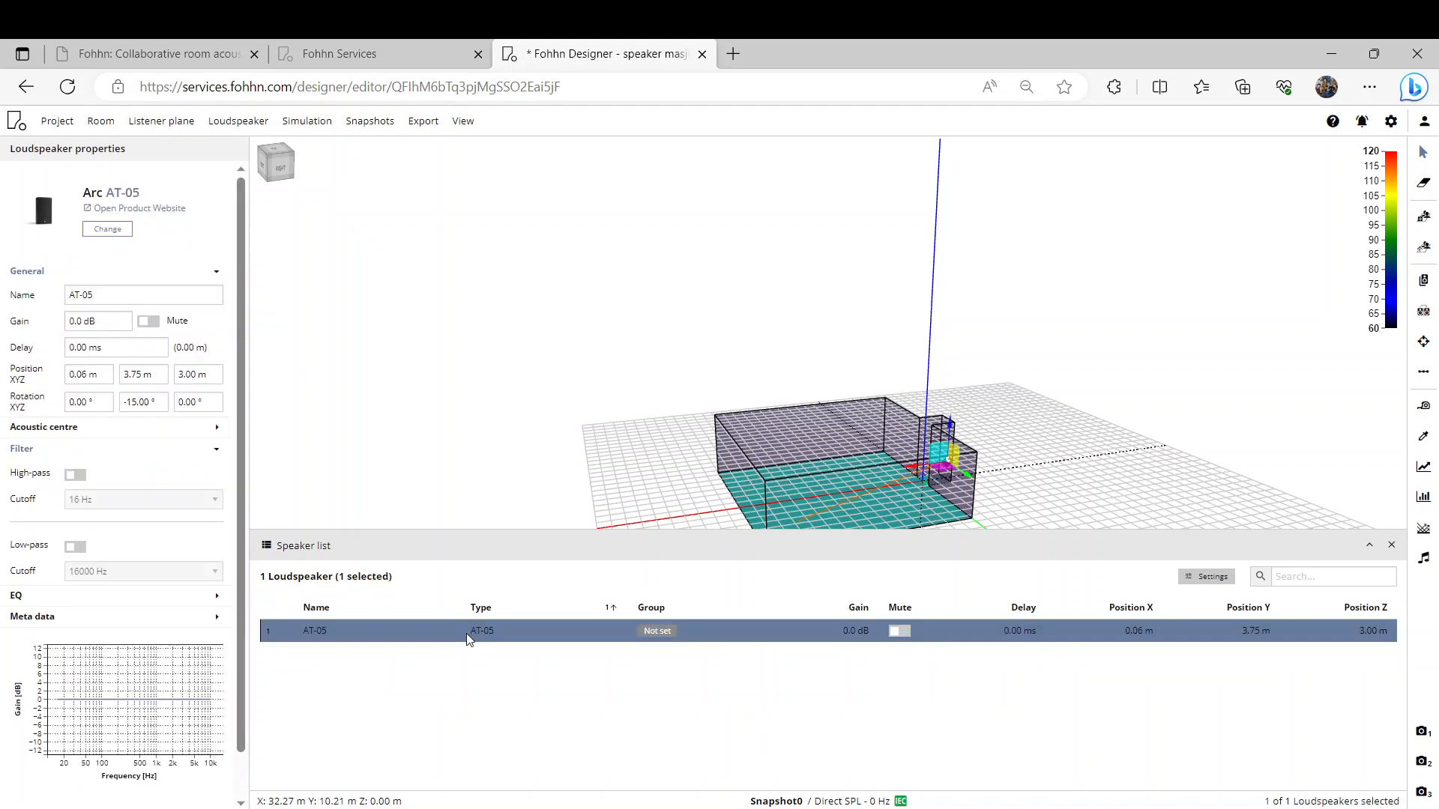
{"action": "left_click_drag", "start_coordinate": [136, 404], "coordinate": [125, 403]}
{"action": "triple_click", "coordinate": [127, 403]}
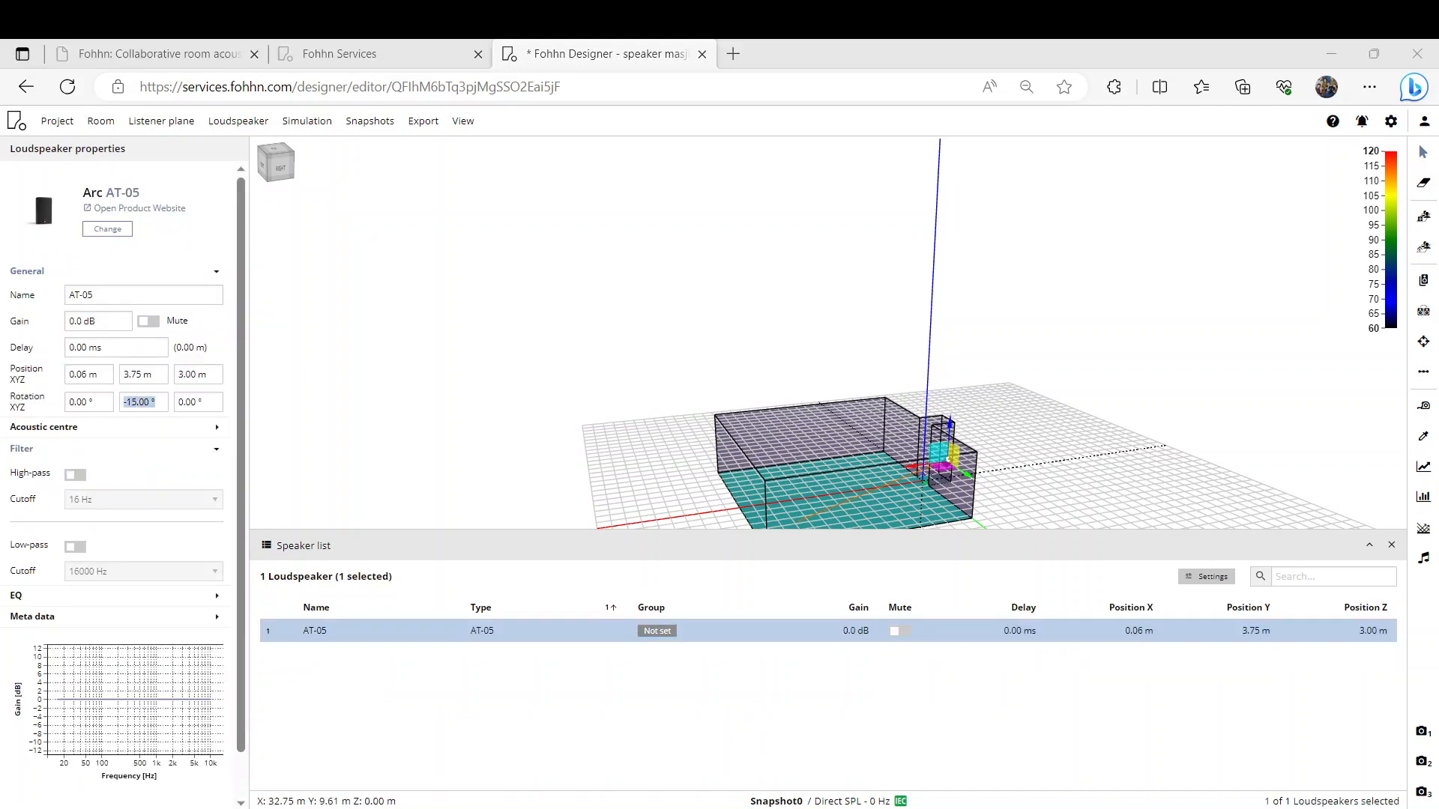
{"action": "left_click", "coordinate": [189, 467]}
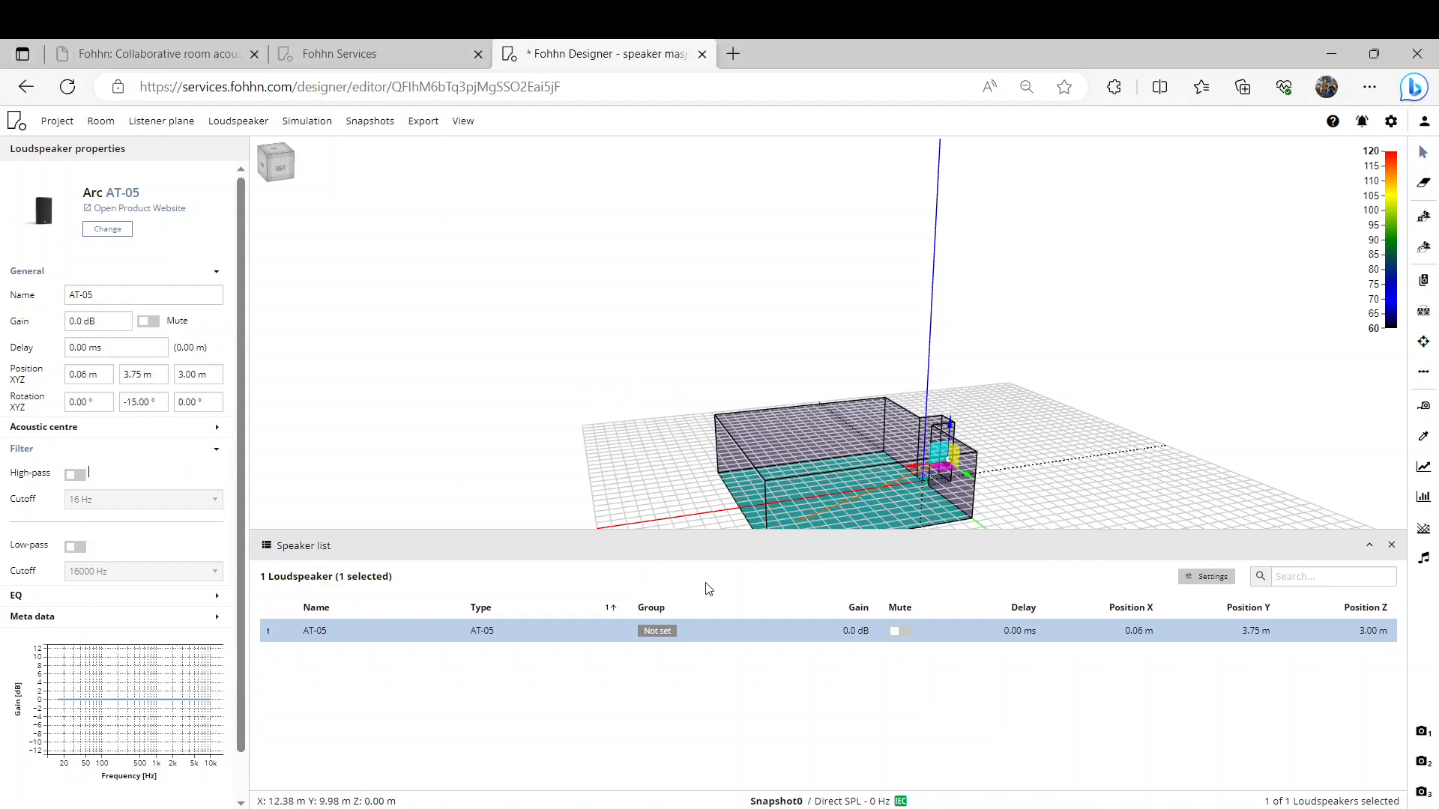
Mirror the AT-05 loudspeaker, including its rotation, about the mirror plane at 0.00 m, 0.00 m with 90° rotation
{"action": "left_click", "coordinate": [171, 126]}
{"action": "mouse_move", "coordinate": [222, 126]}
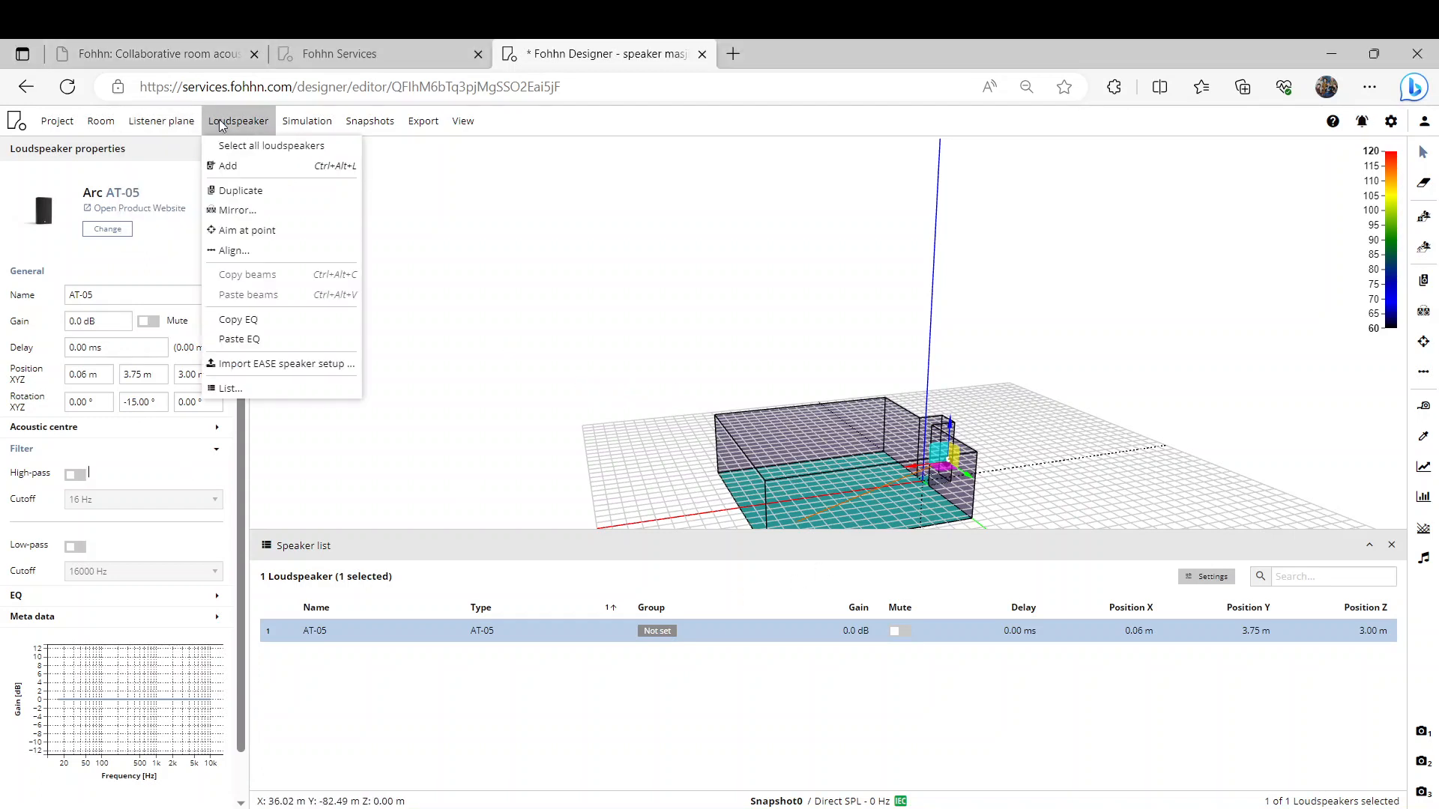
{"action": "left_click", "coordinate": [252, 212]}
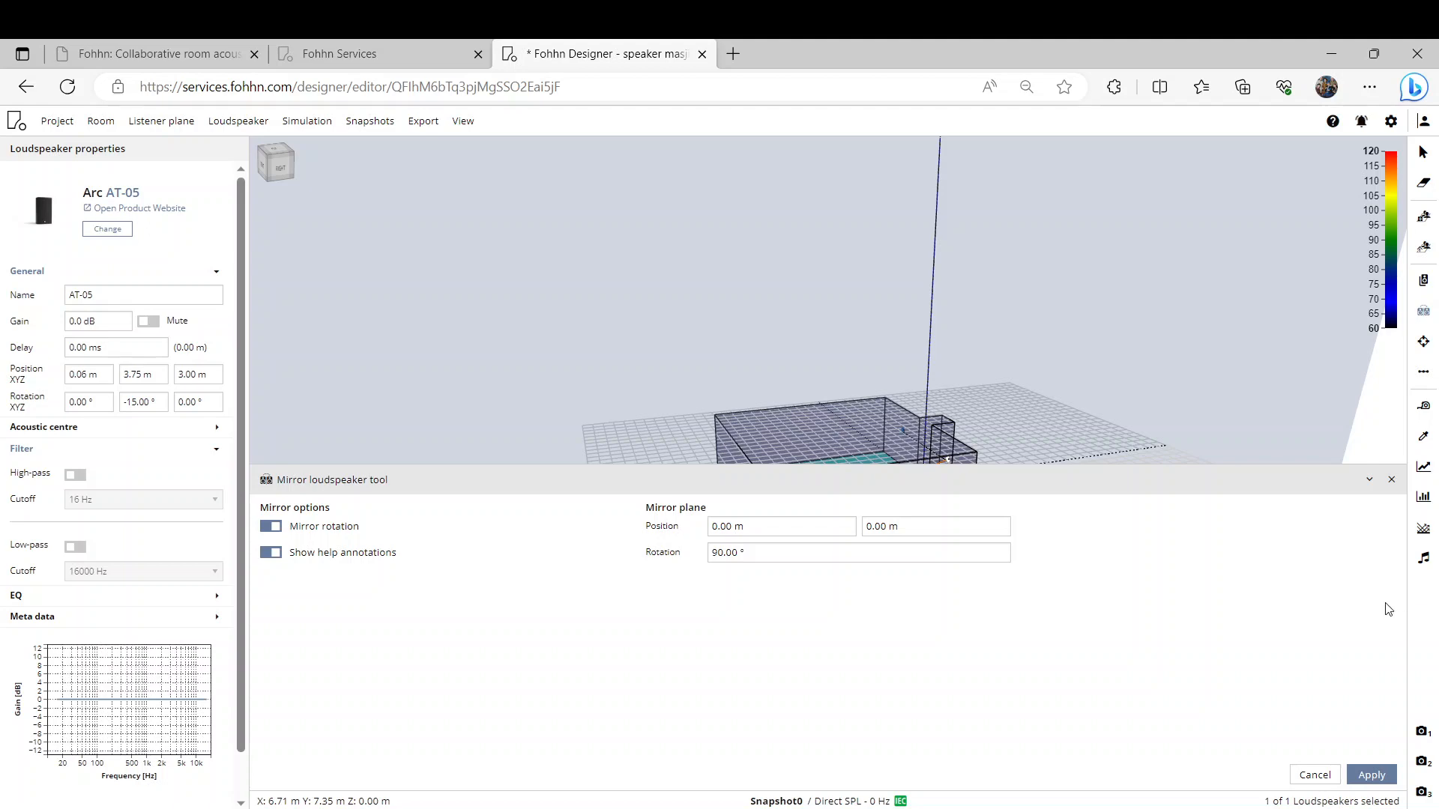
{"action": "left_click", "coordinate": [1371, 775]}
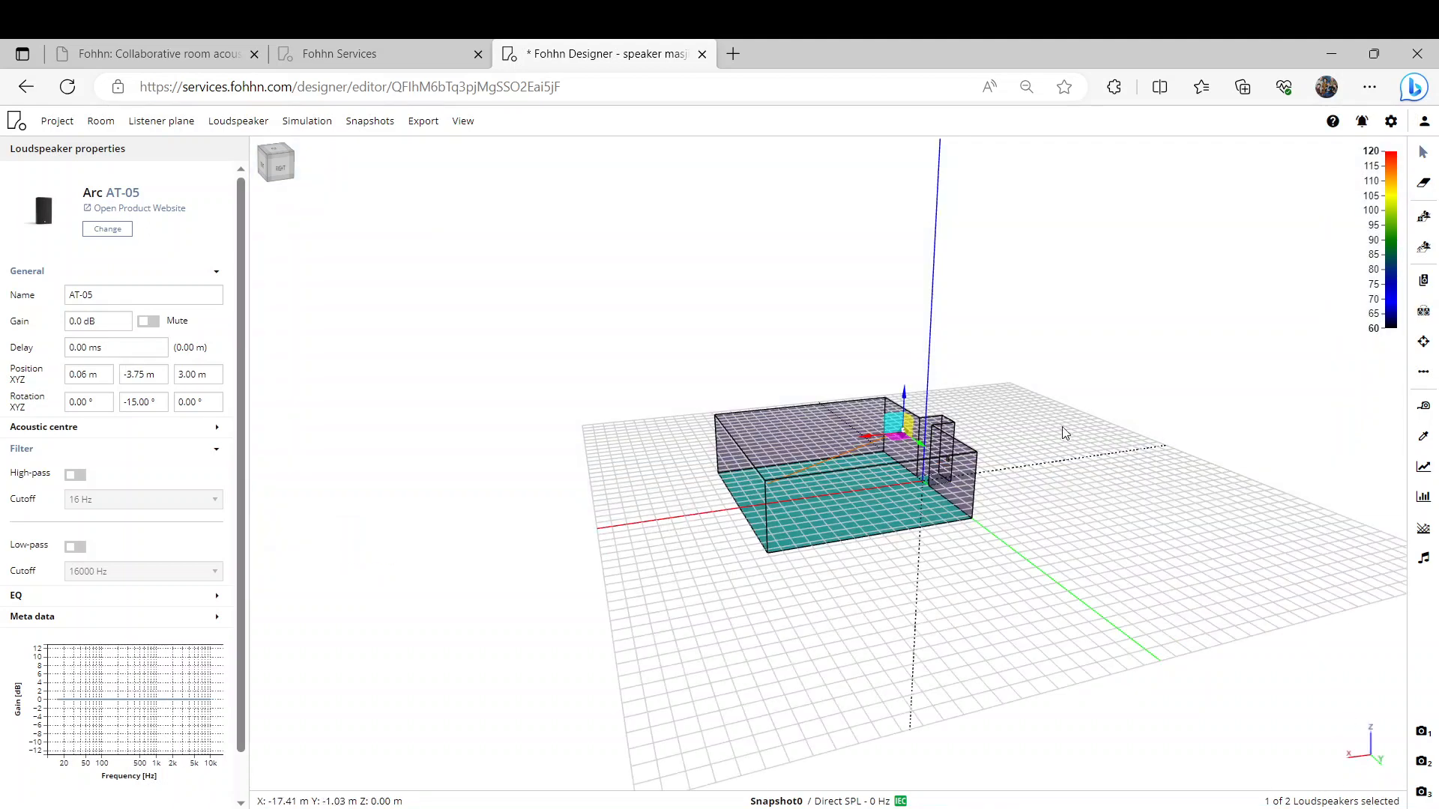
{"action": "left_click_drag", "start_coordinate": [544, 322], "coordinate": [711, 413]}
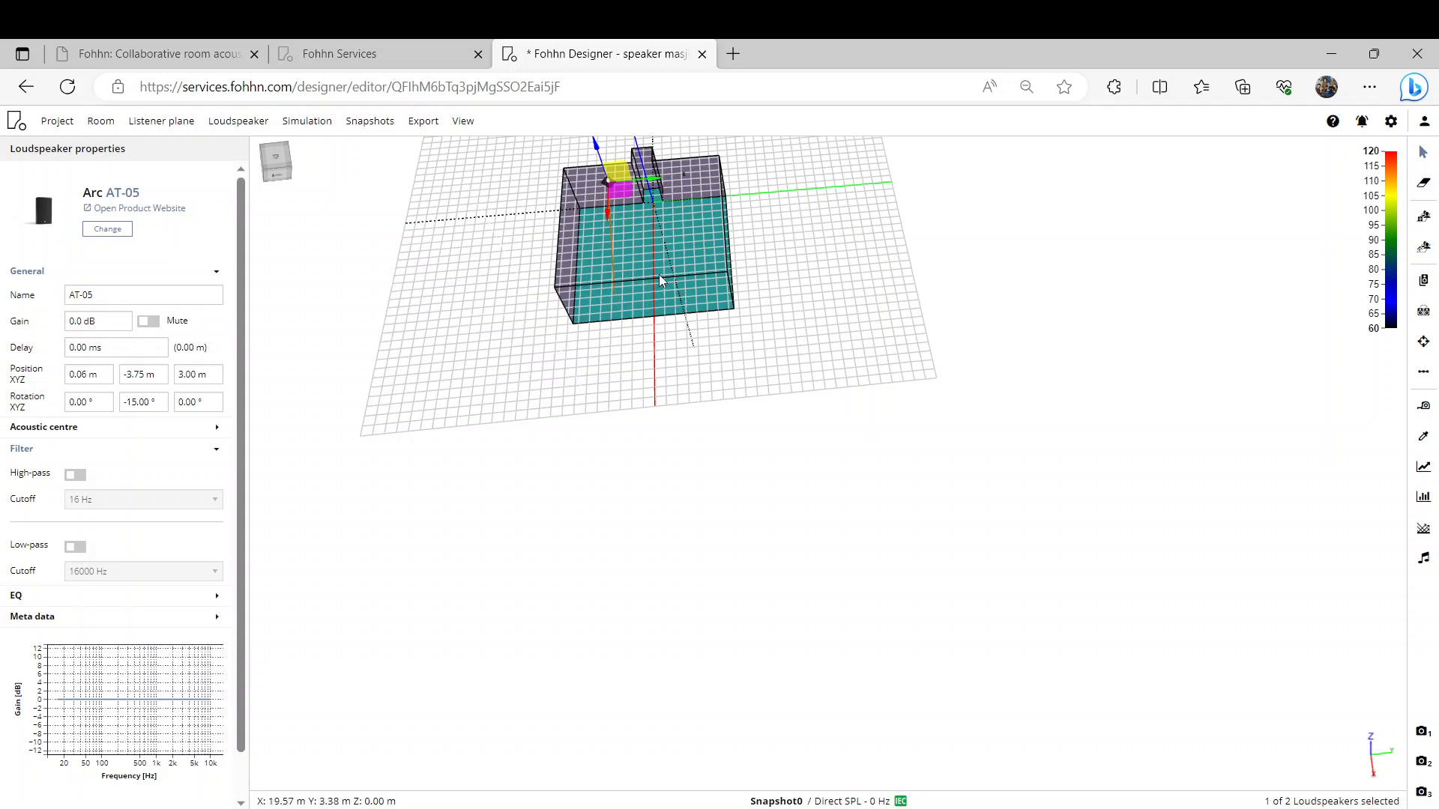
{"action": "right_click_drag", "start_coordinate": [653, 286], "coordinate": [619, 236]}
{"action": "scroll", "coordinate": [729, 395], "scroll_direction": "down", "scroll_amount": 5}
{"action": "left_click_drag", "start_coordinate": [729, 395], "coordinate": [597, 318]}
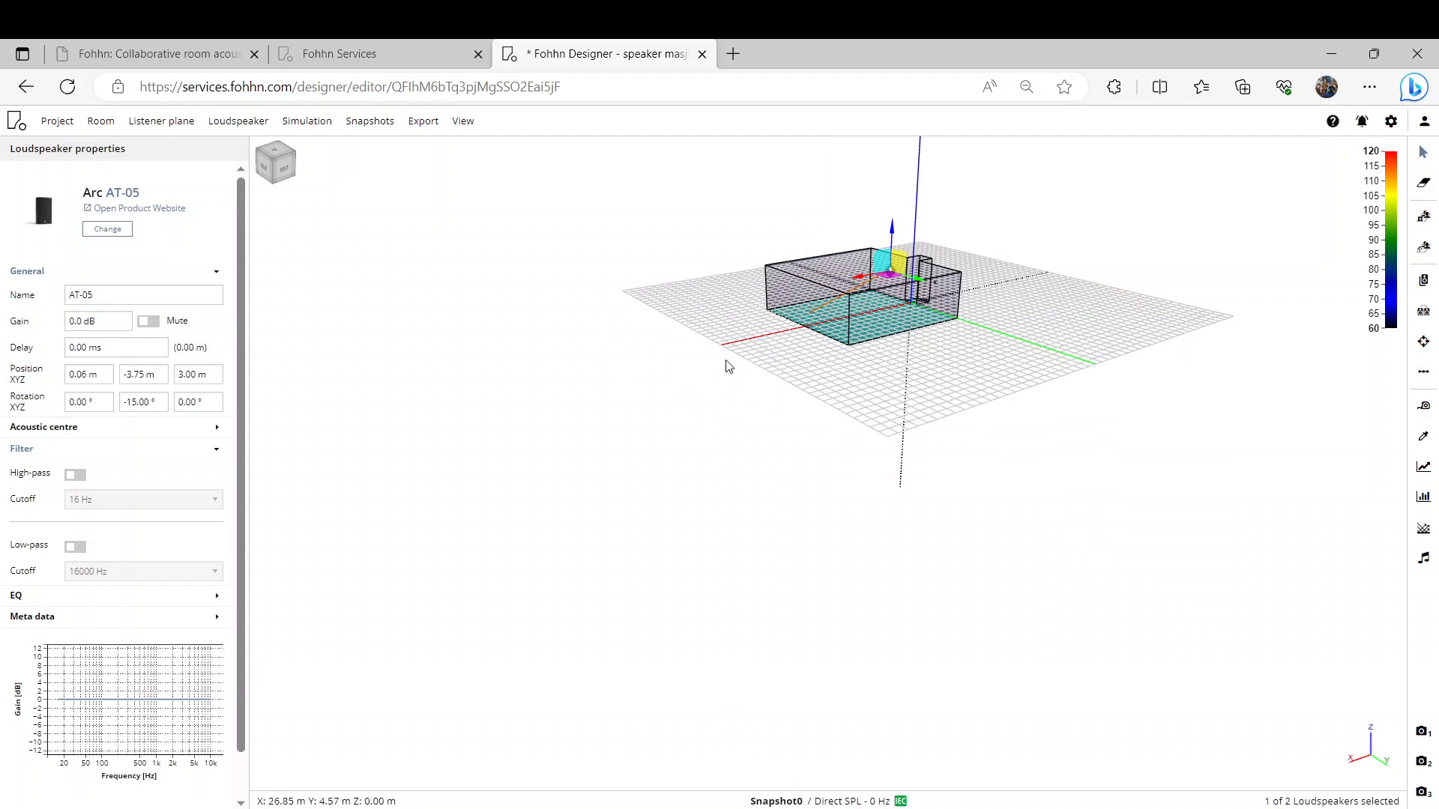
Review the mirrored loudspeaker's acoustic centre, filter, EQ and metadata settings
{"action": "left_click", "coordinate": [59, 449]}
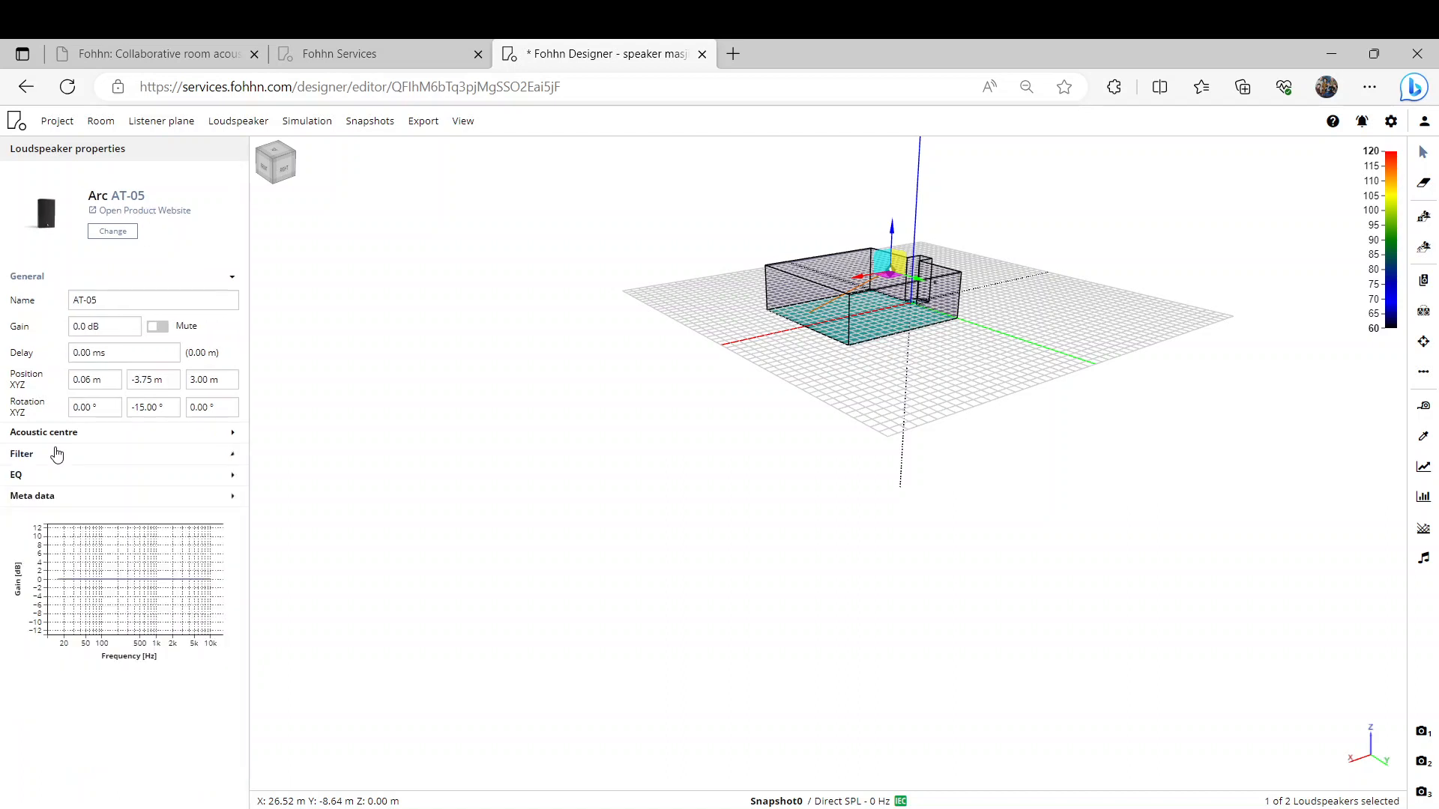
{"action": "left_click", "coordinate": [66, 441]}
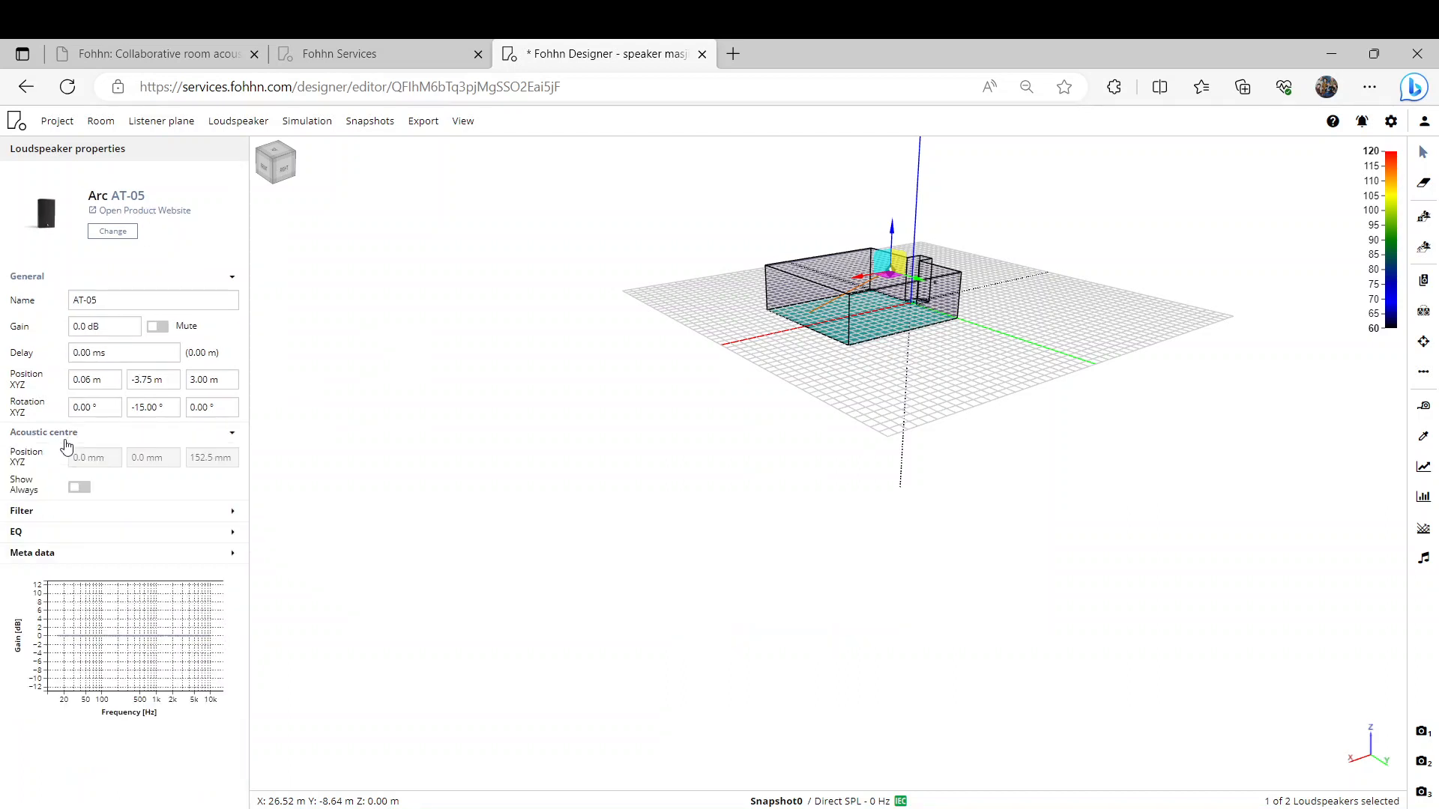
{"action": "left_click", "coordinate": [82, 510]}
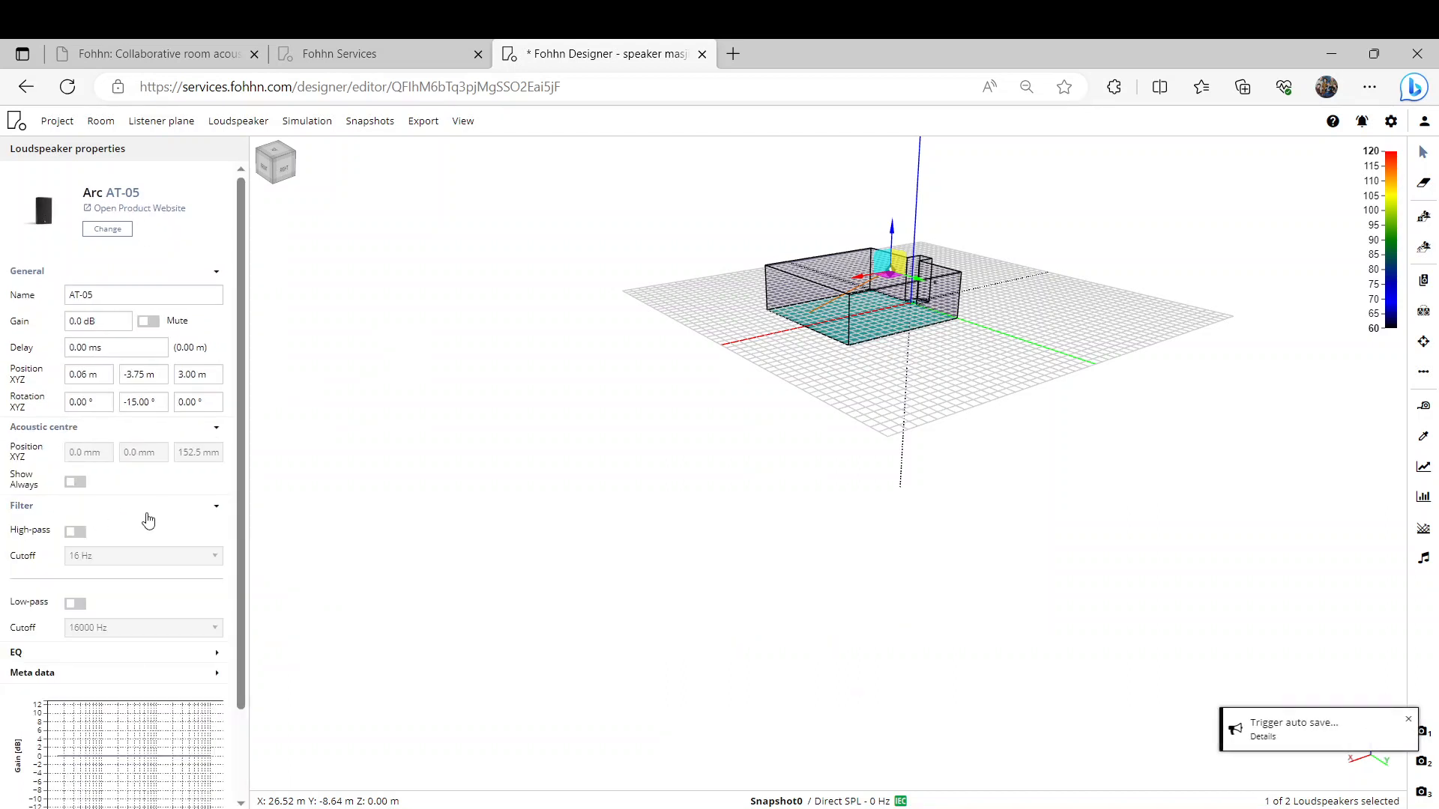
{"action": "scroll", "coordinate": [116, 532], "scroll_direction": "down", "scroll_amount": 2}
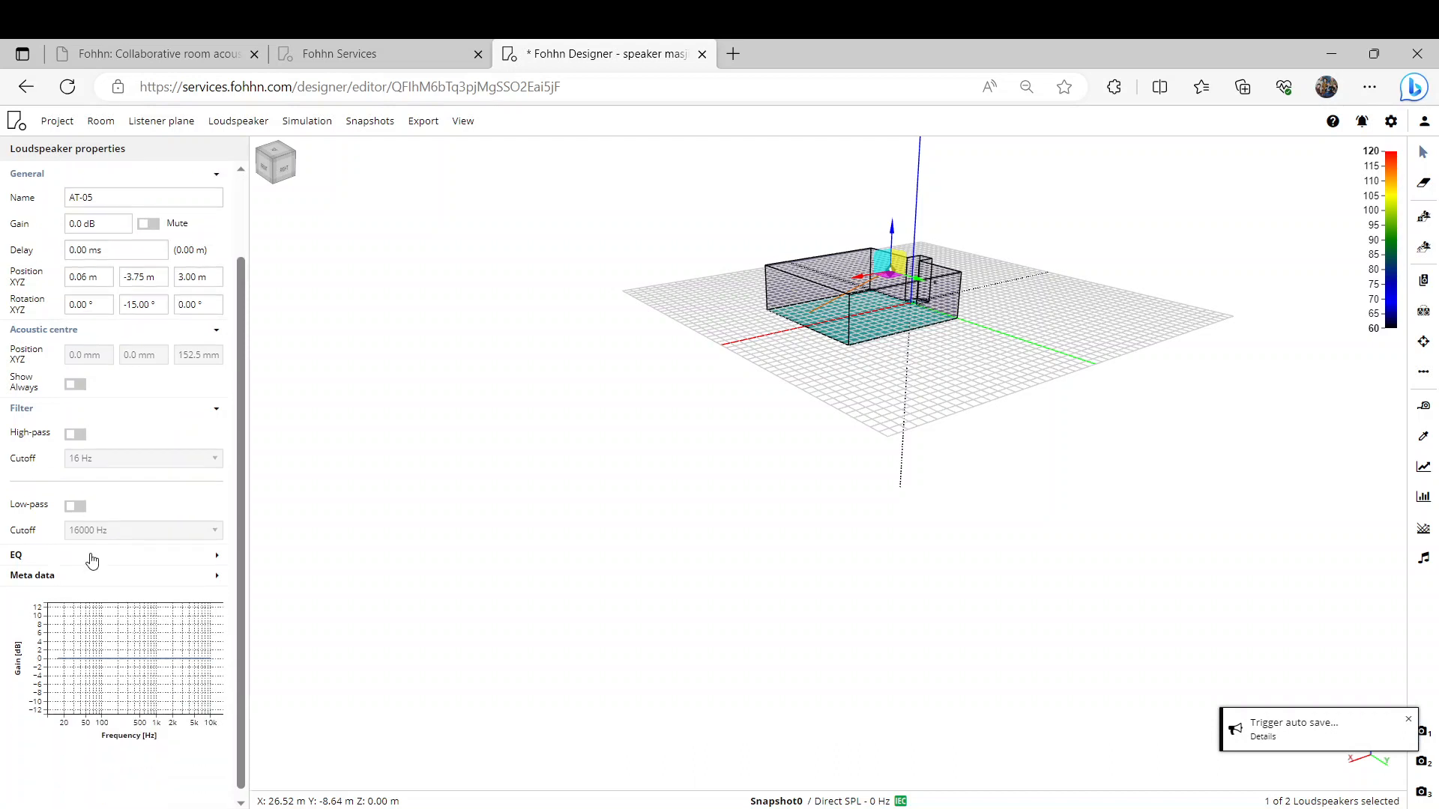
{"action": "left_click", "coordinate": [93, 556]}
{"action": "scroll", "coordinate": [110, 539], "scroll_direction": "down", "scroll_amount": 1}
{"action": "scroll", "coordinate": [110, 540], "scroll_direction": "down", "scroll_amount": 3}
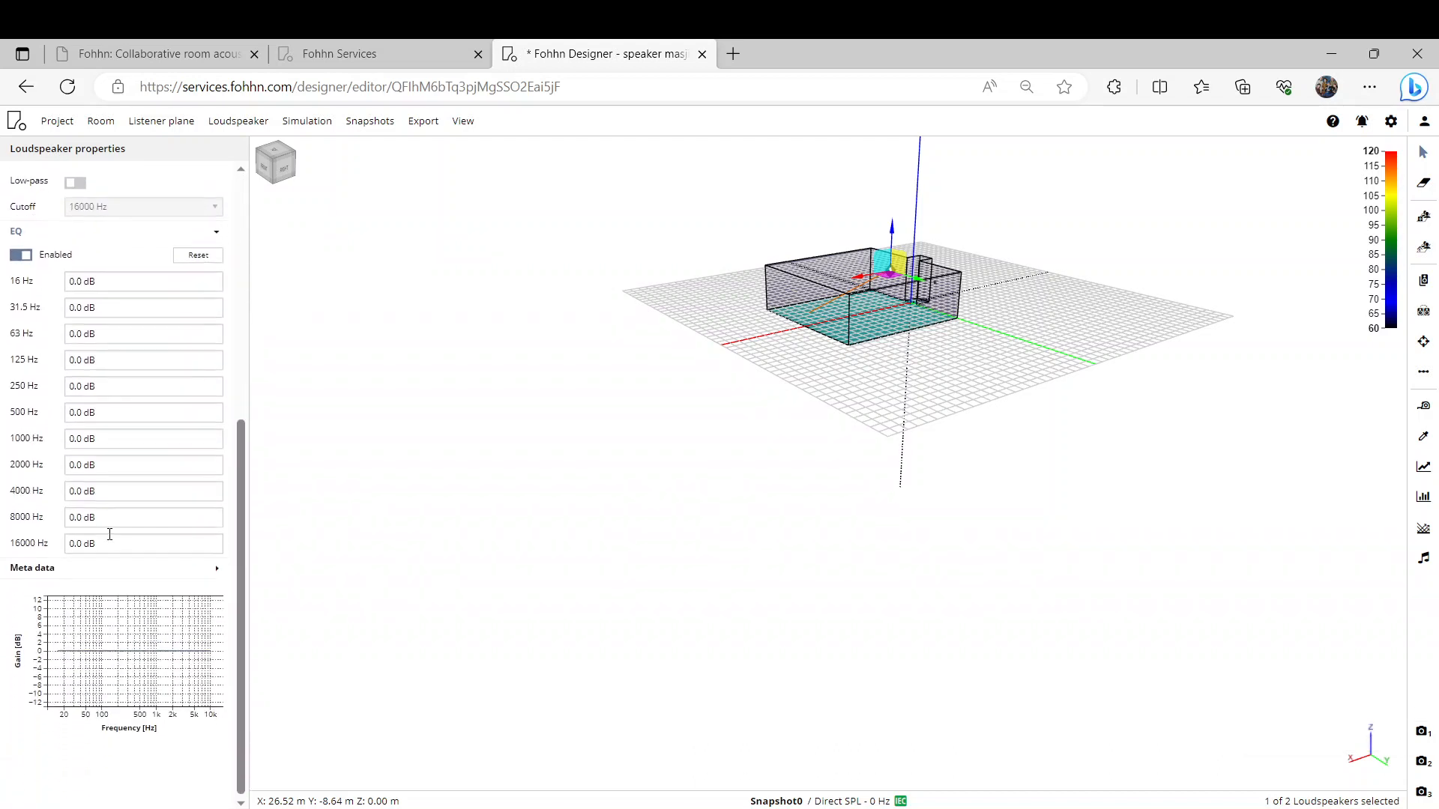
{"action": "left_click", "coordinate": [119, 573]}
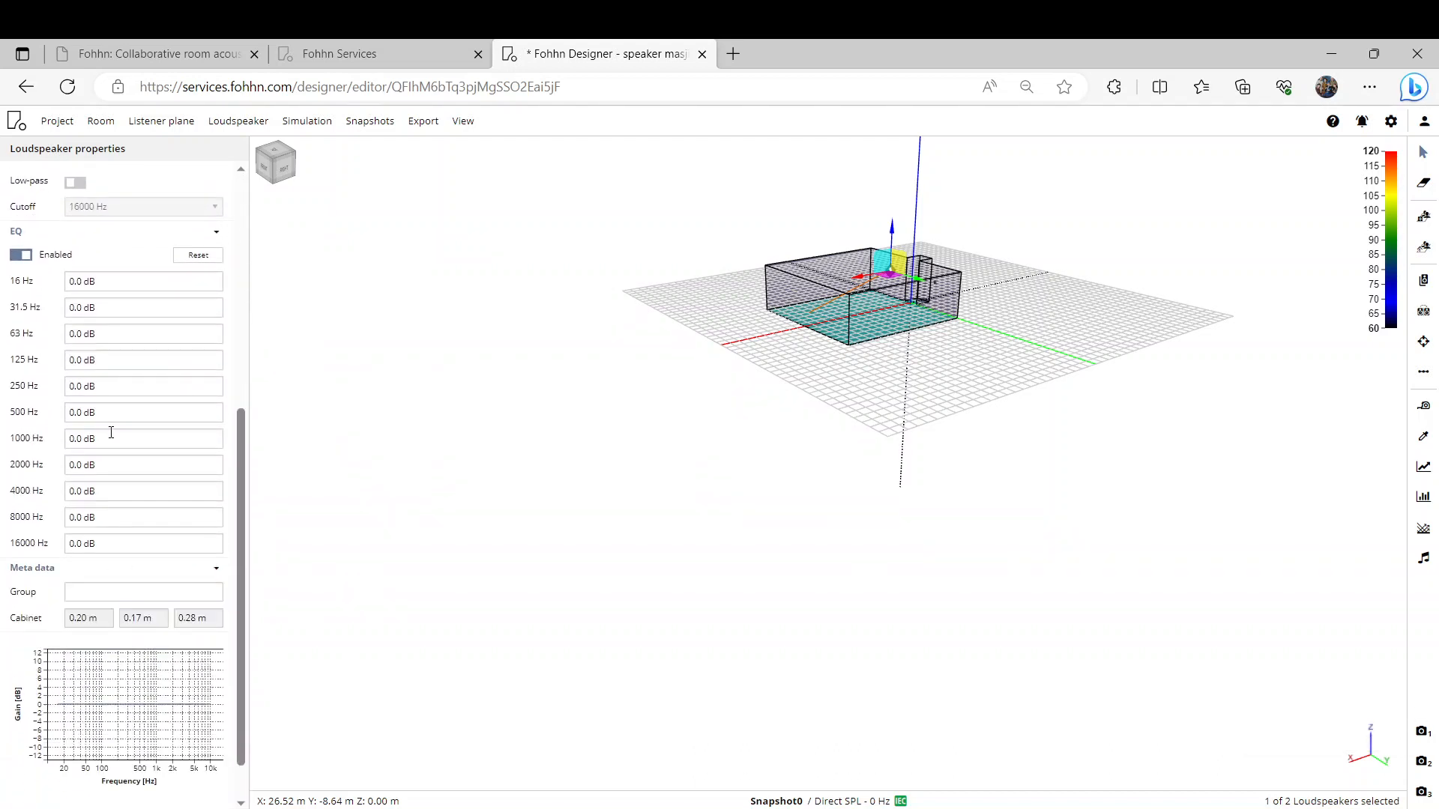
{"action": "scroll", "coordinate": [111, 433], "scroll_direction": "up", "scroll_amount": 3}
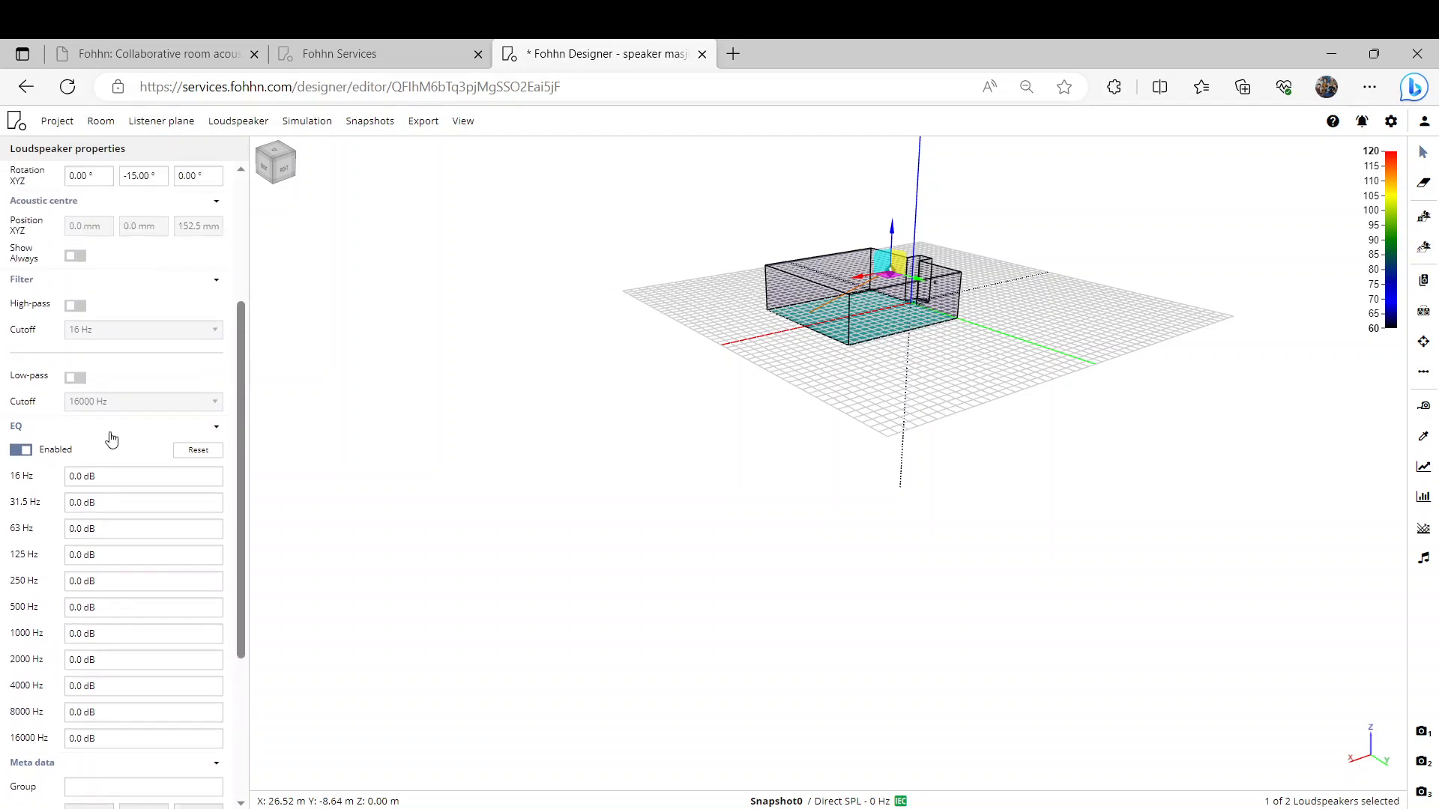
{"action": "scroll", "coordinate": [111, 435], "scroll_direction": "up", "scroll_amount": 4}
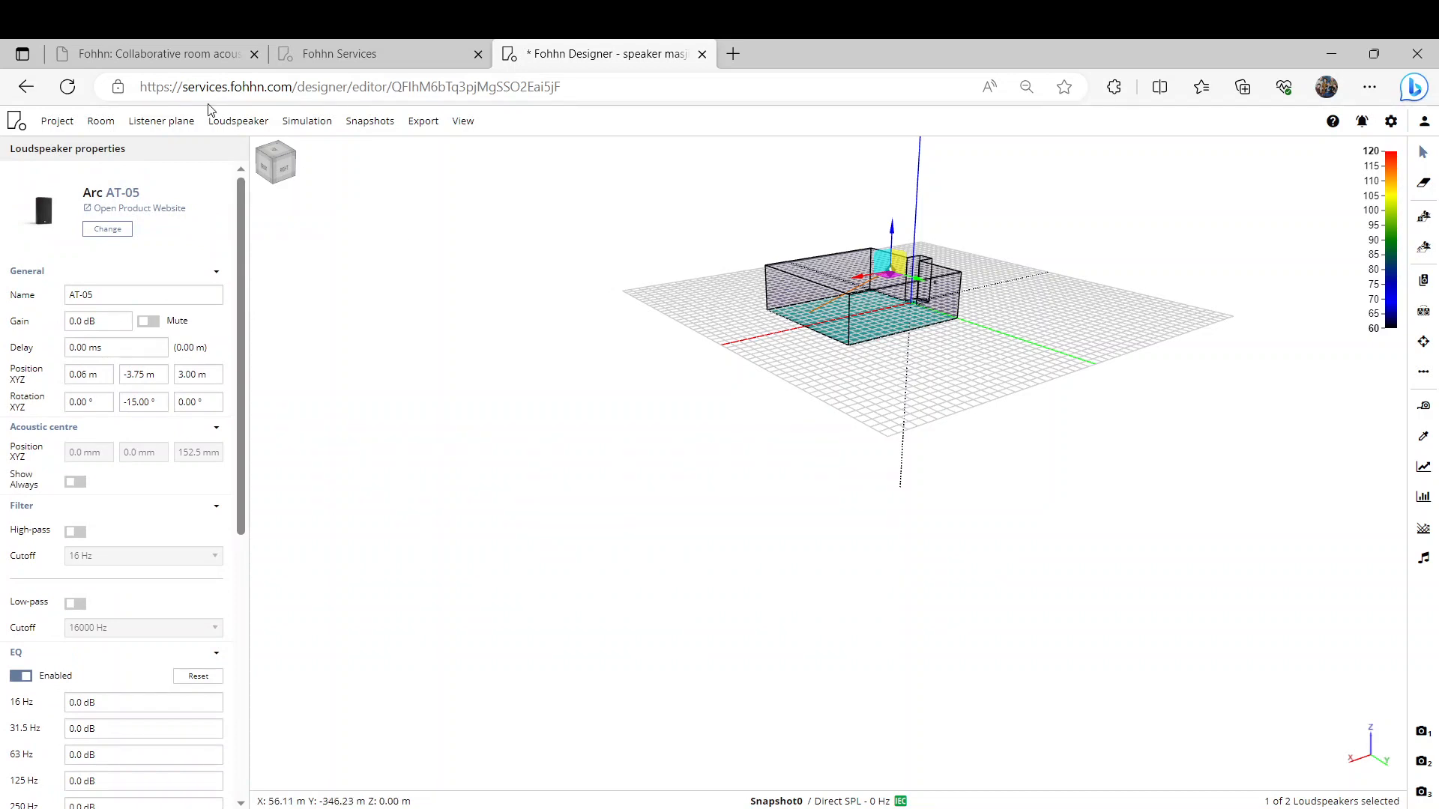
{"action": "left_click", "coordinate": [226, 123]}
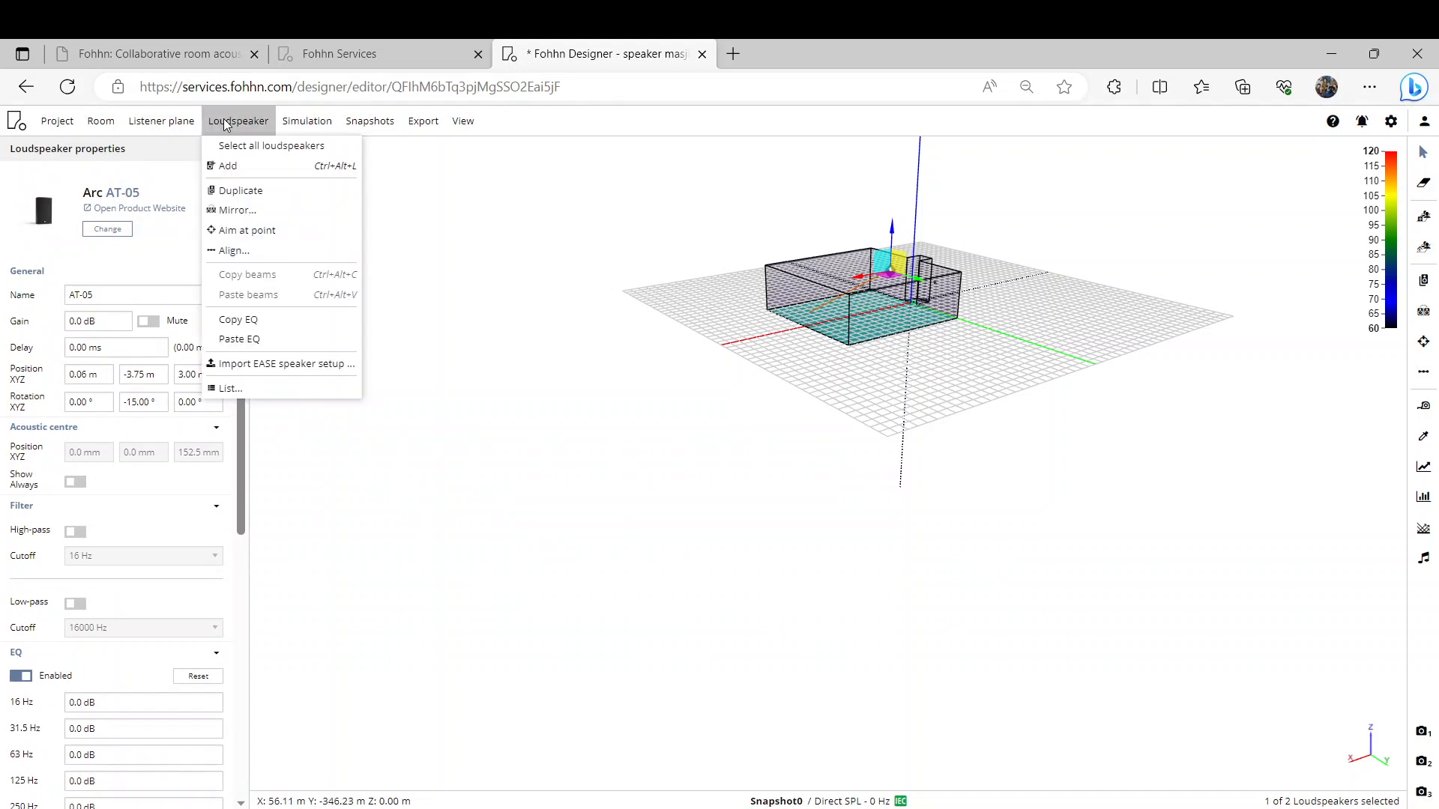
{"action": "left_click", "coordinate": [566, 307]}
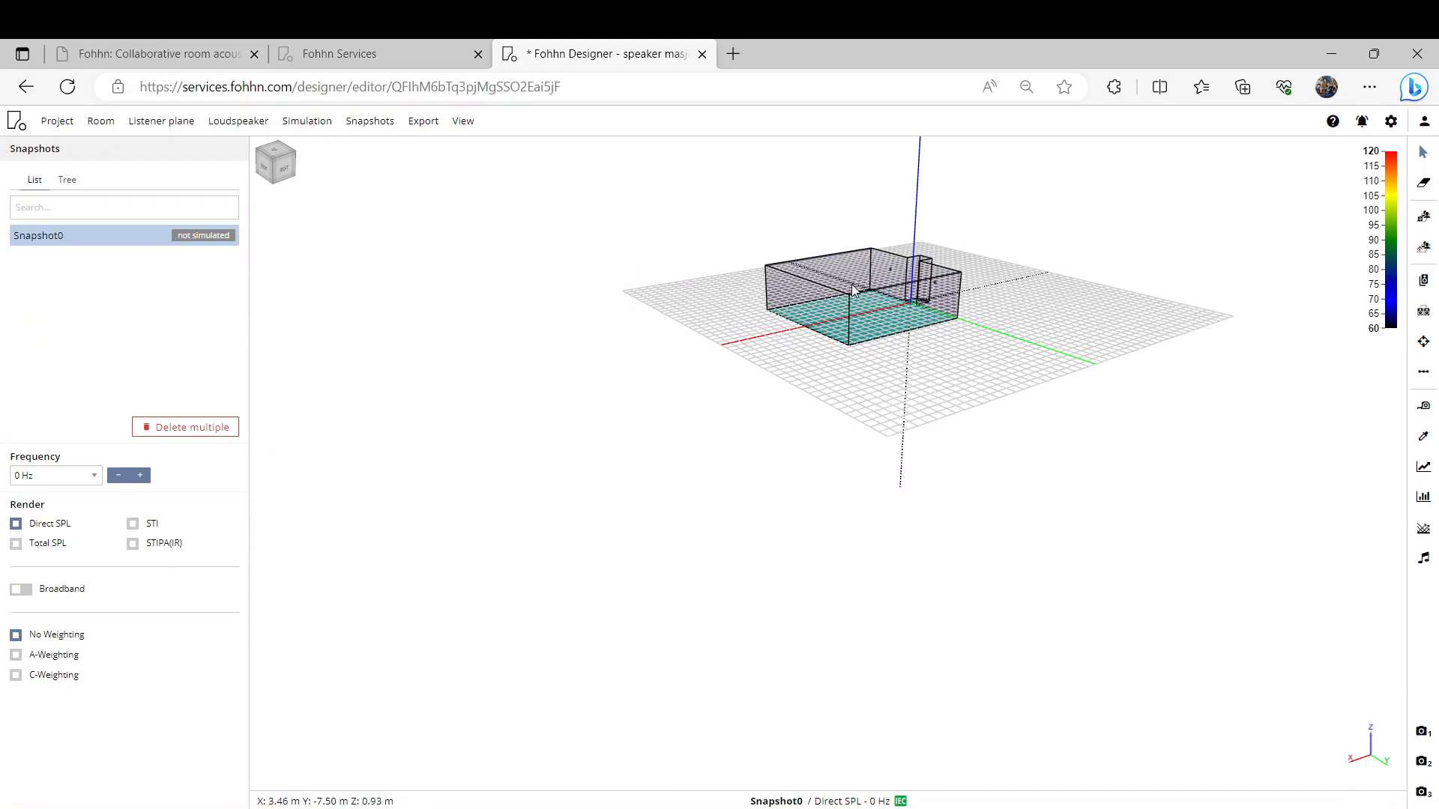
Create a listener plane by offset from the room's floor surface
{"action": "left_click", "coordinate": [163, 122]}
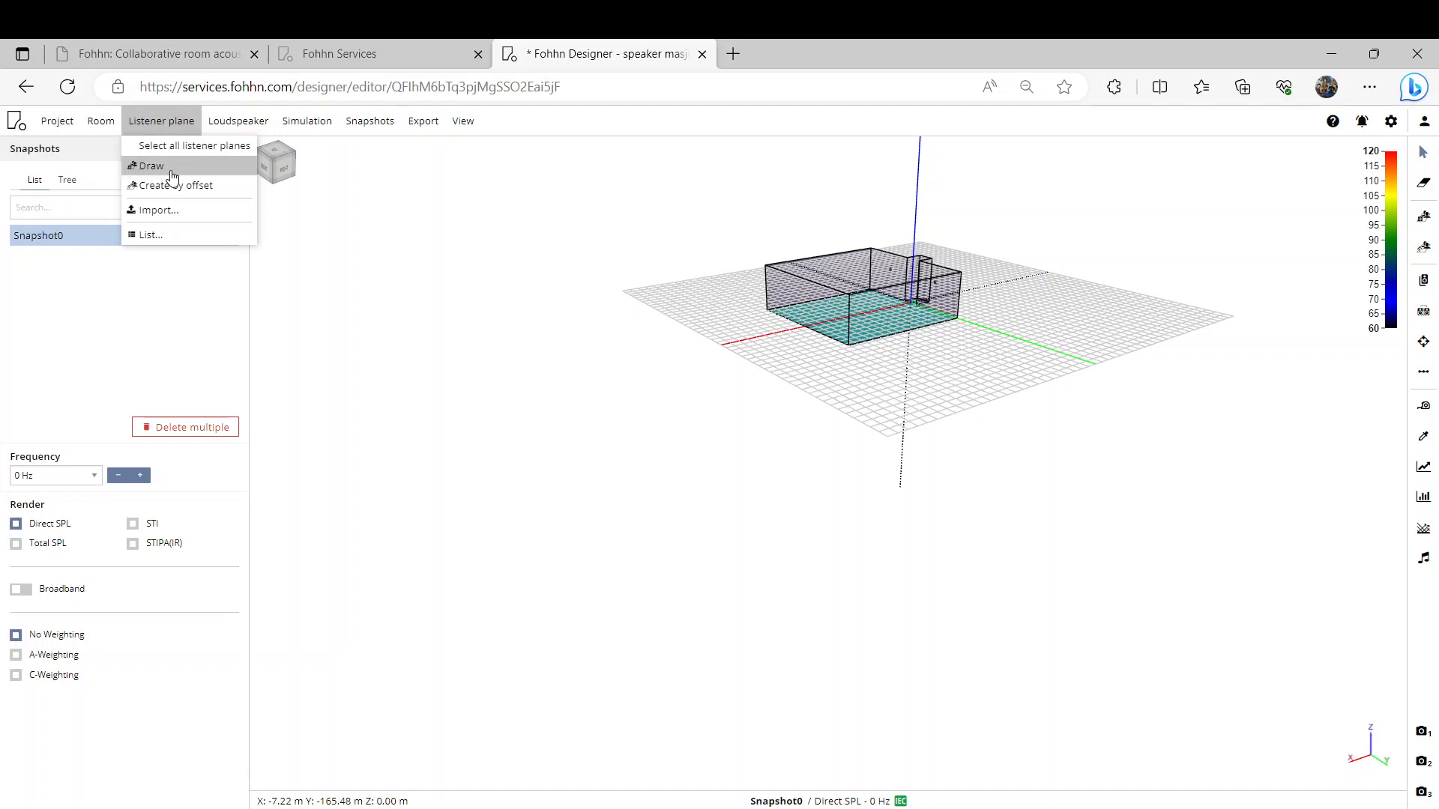
{"action": "left_click", "coordinate": [231, 186]}
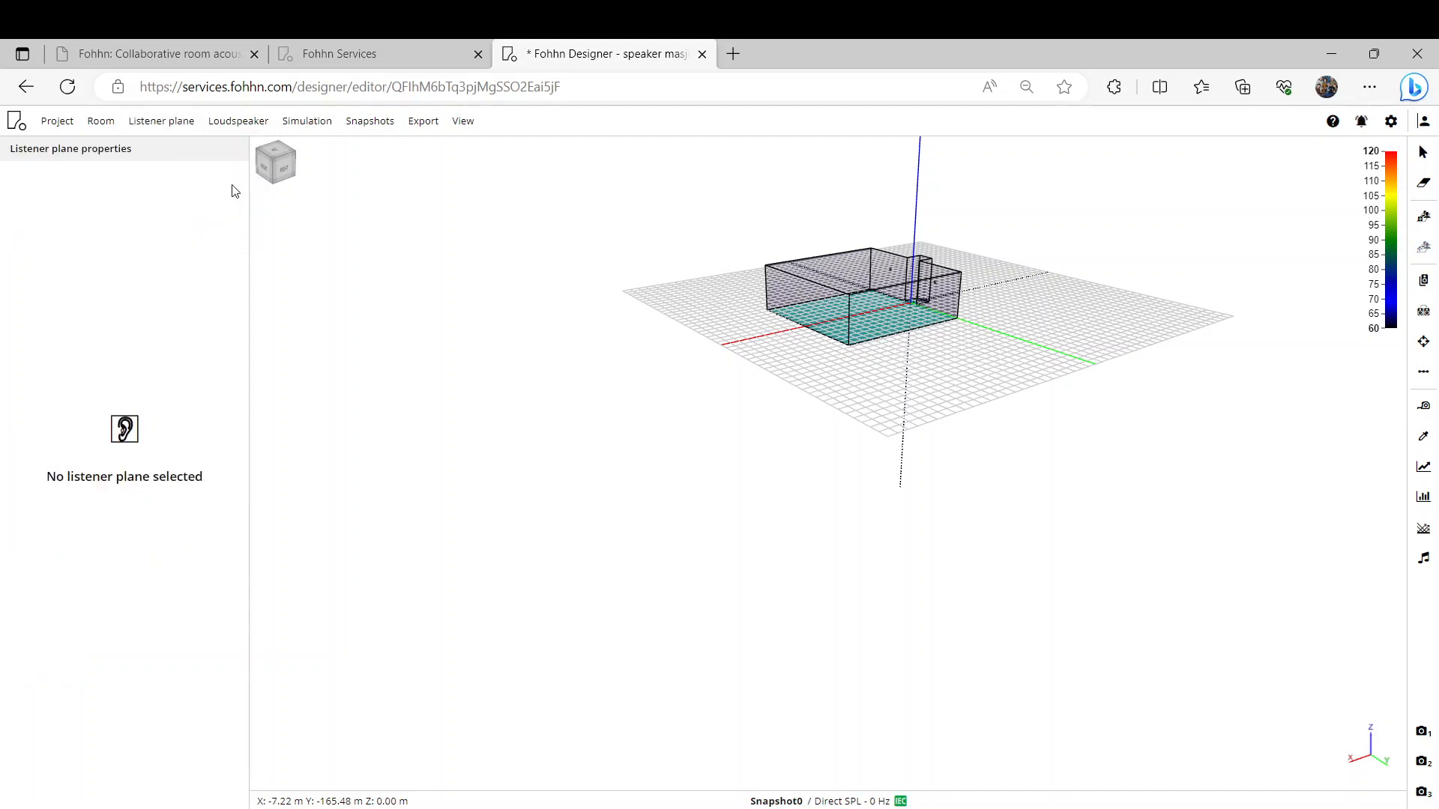
{"action": "left_click", "coordinate": [876, 330]}
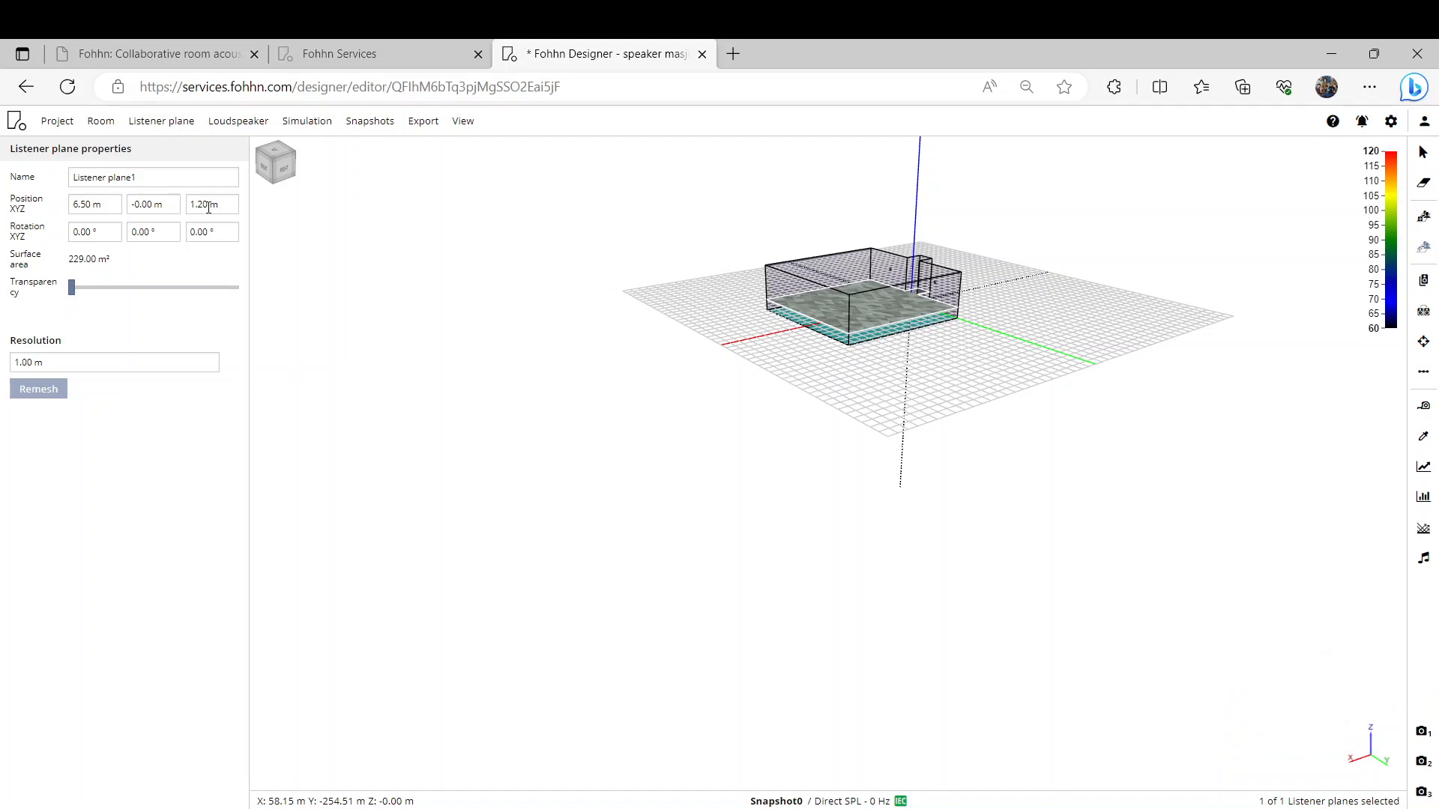
Set the listener plane's Z position to 0.75 m
{"action": "left_click_drag", "start_coordinate": [208, 204], "coordinate": [184, 210]}
{"action": "type", "text": "0.75"}
{"action": "key", "text": "Return"}
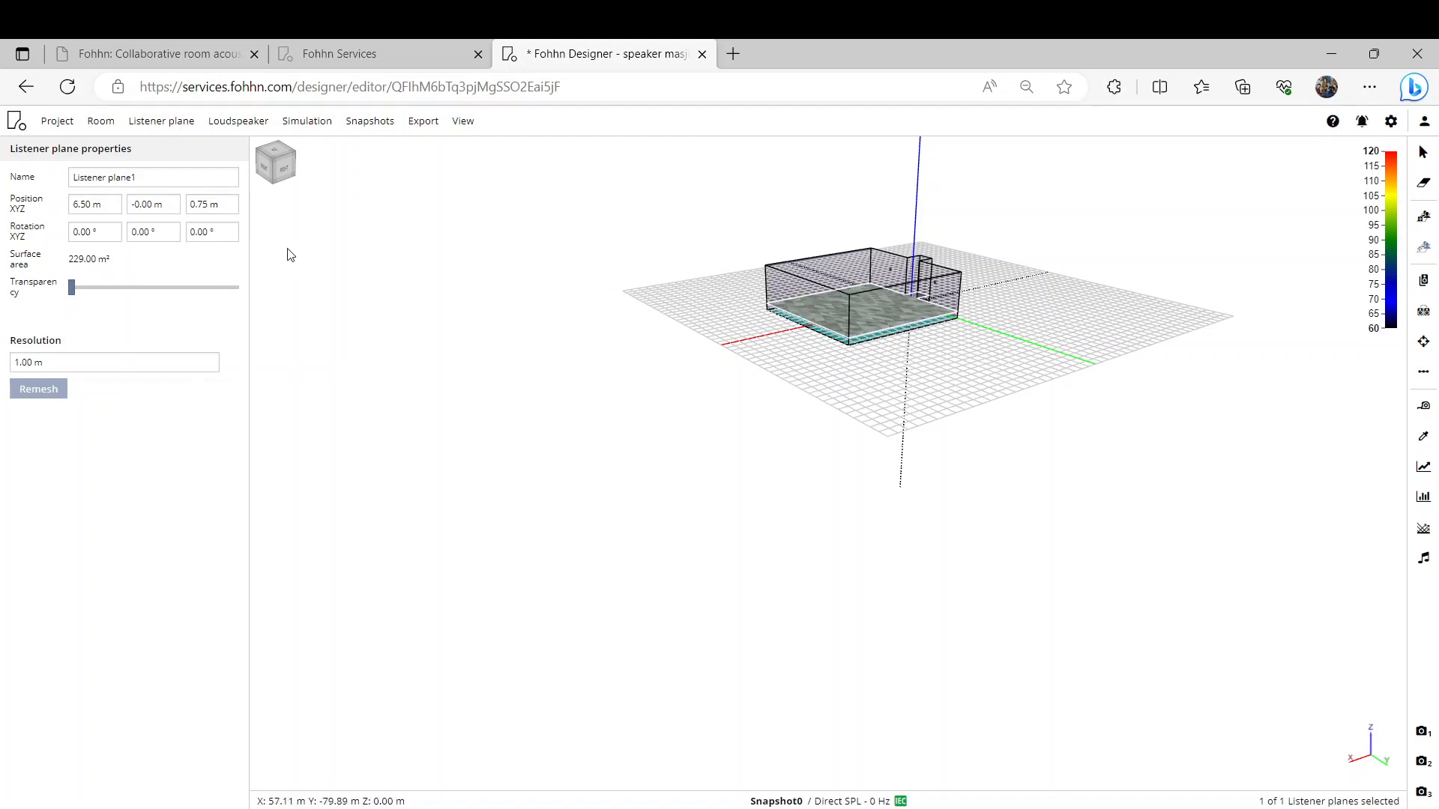